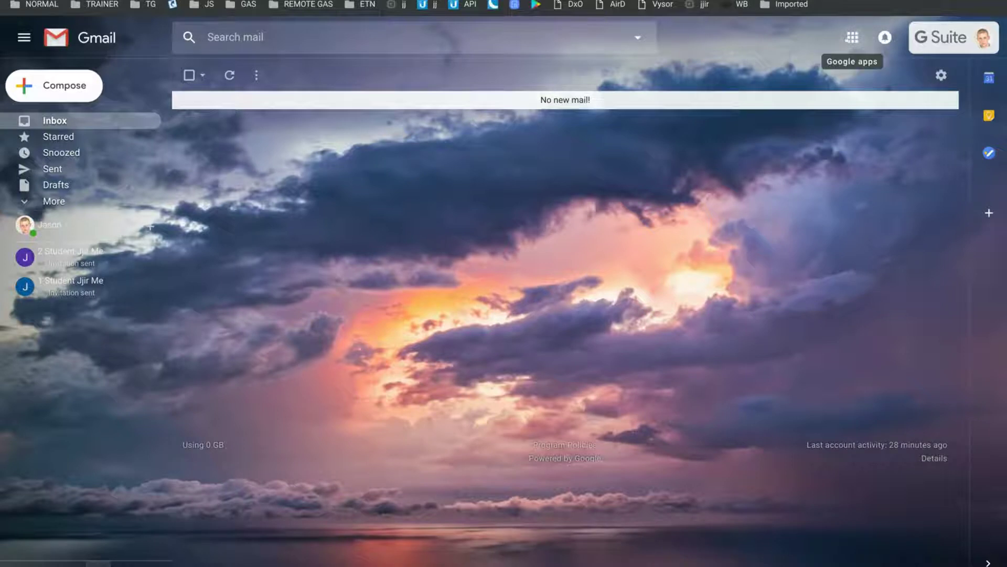
Look through the Google apps launcher in Gmail, including the additional apps, and open Hangouts Chat.
left_click(851, 37)
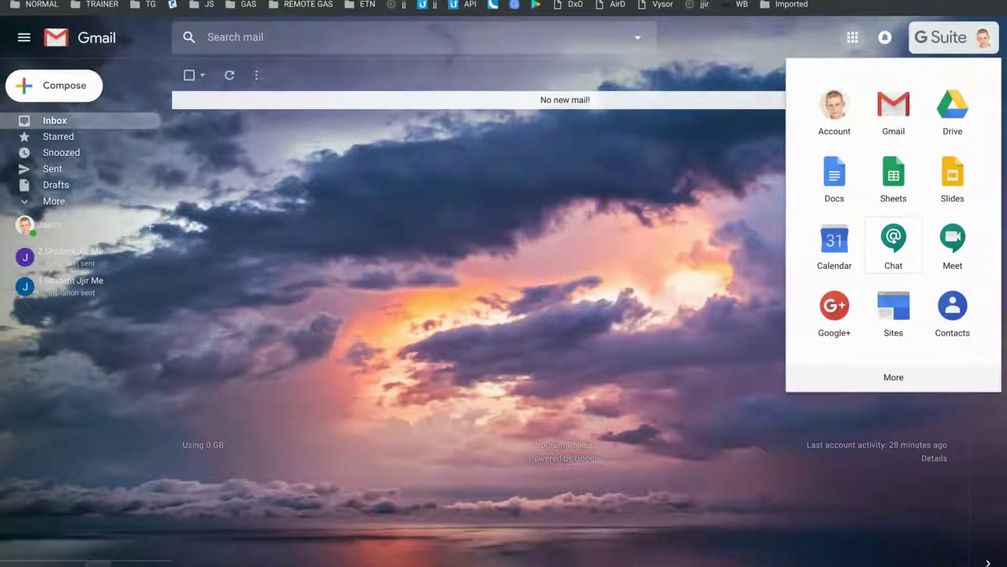
left_click(896, 374)
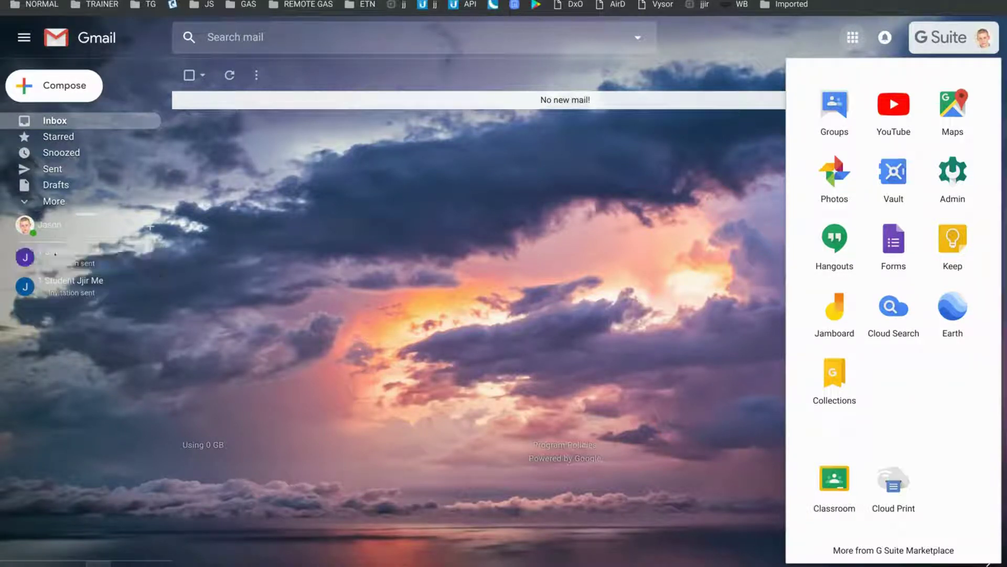
left_click(412, 306)
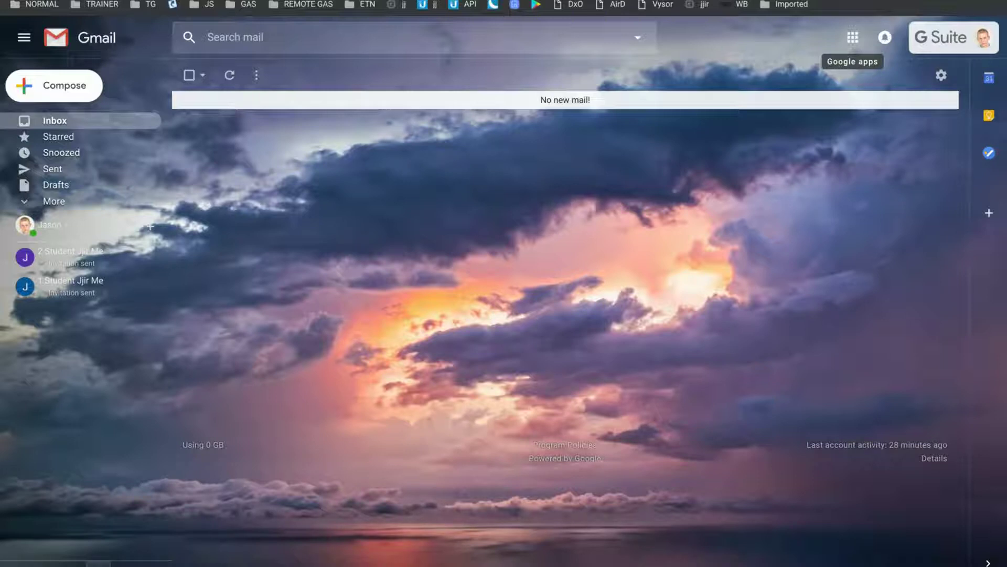
left_click(852, 37)
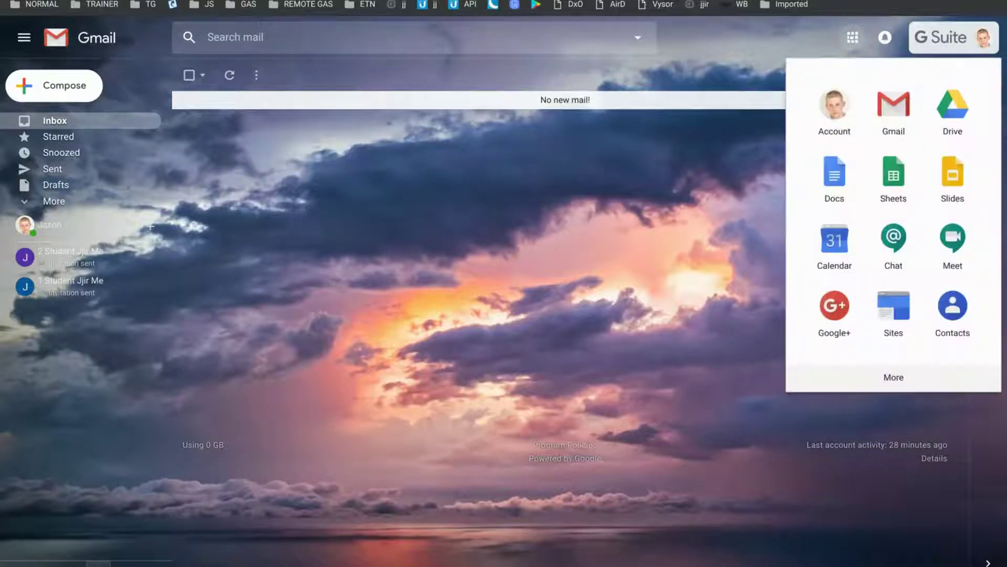
left_click(894, 258)
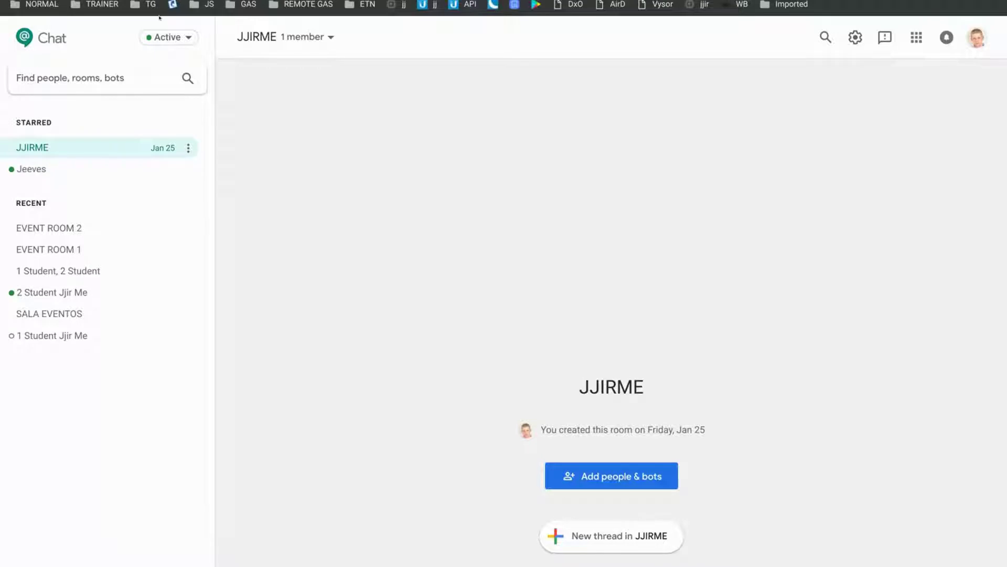
Switch to the student account's Gmail inbox and open Hangouts Chat from there.
key("ctrl+w")
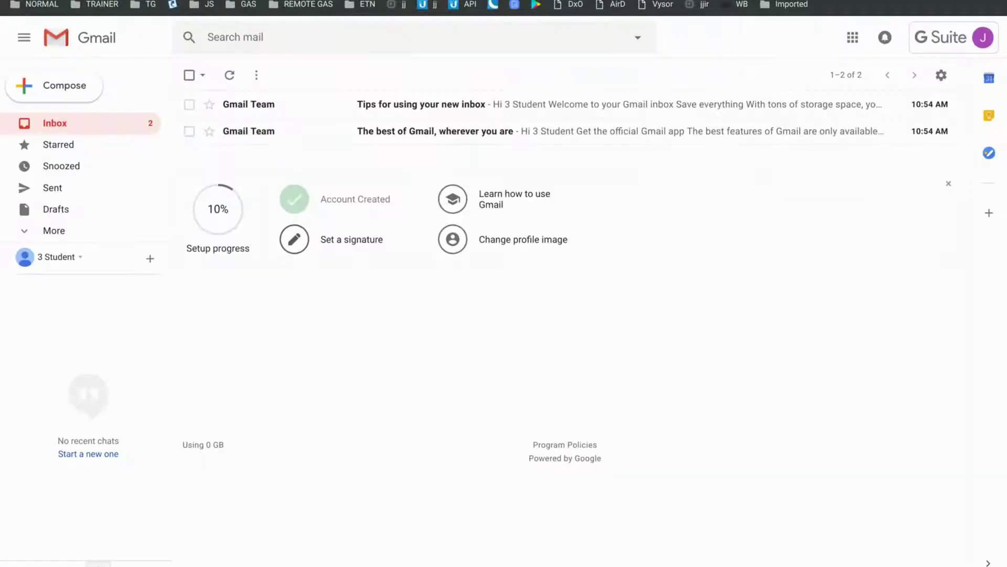
left_click(853, 37)
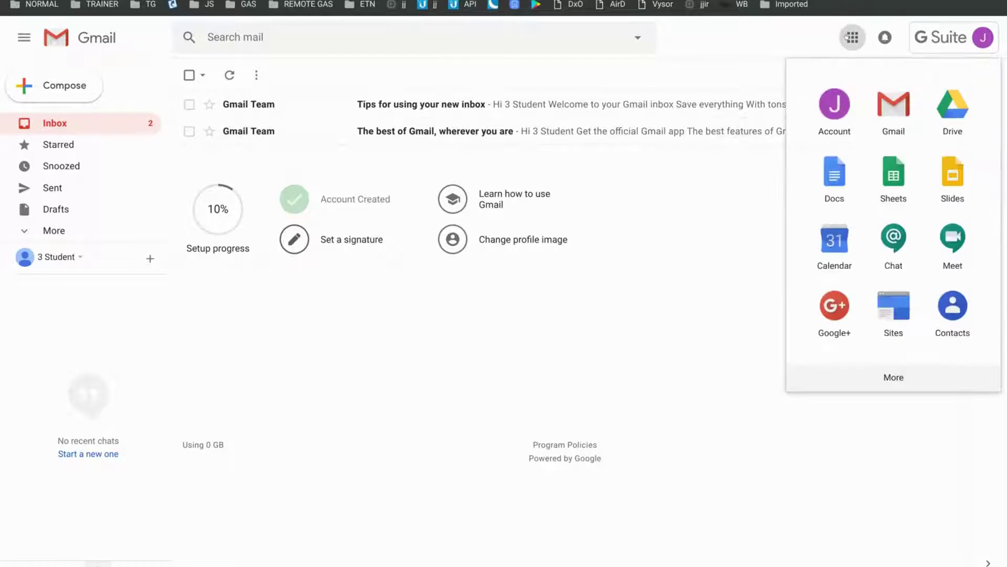
left_click(894, 237)
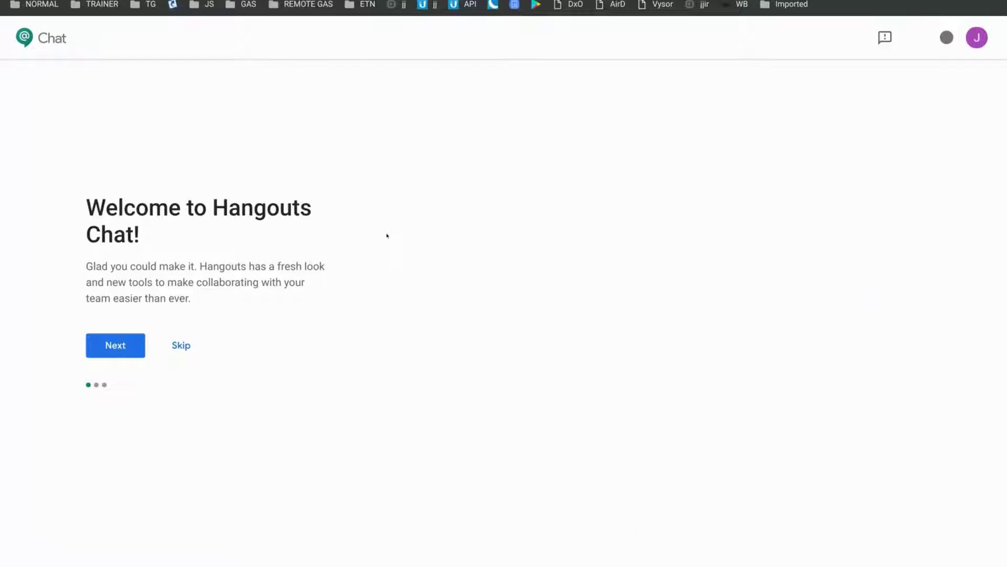
Go through the Hangouts Chat welcome screens and dismiss the browser notifications banner.
left_click(116, 344)
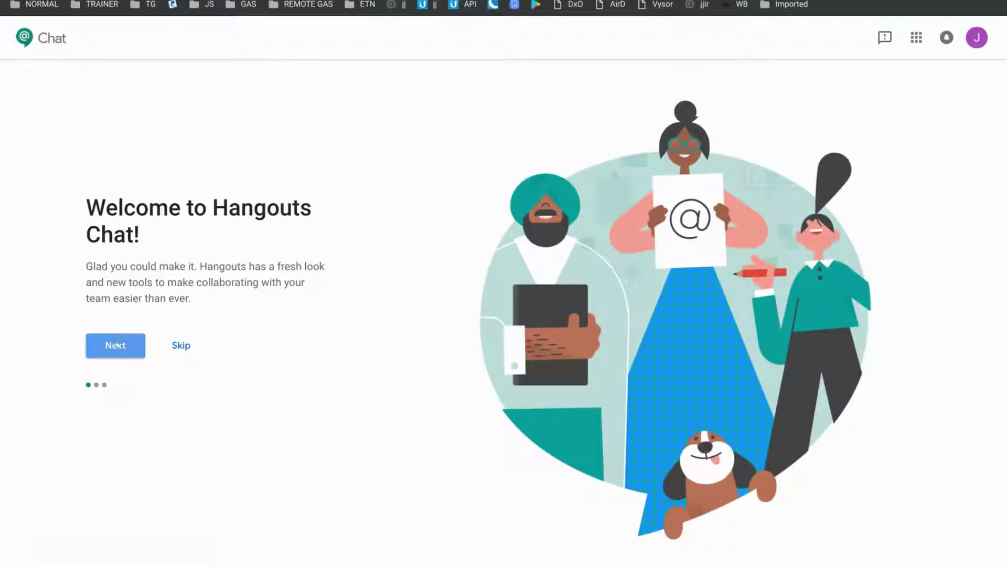
left_click(114, 320)
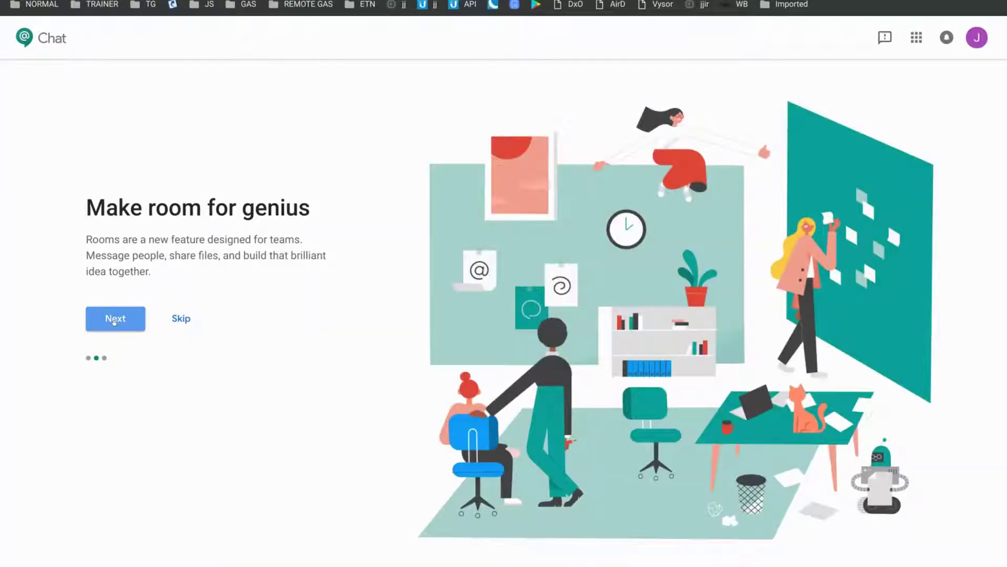
left_click(120, 345)
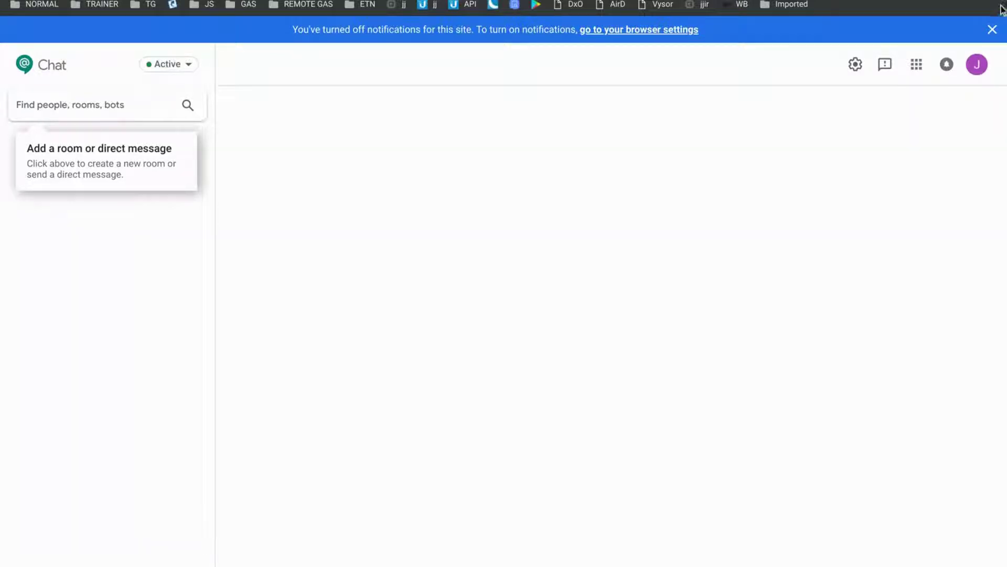
left_click(993, 29)
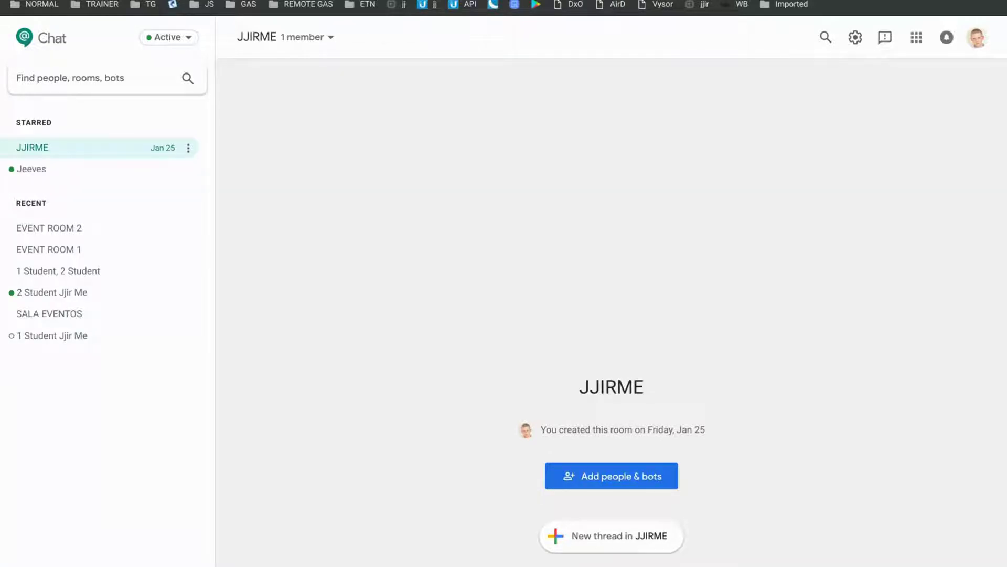
In the main account's Chat, view the notification snooze durations and the settings menu entries.
left_click(168, 38)
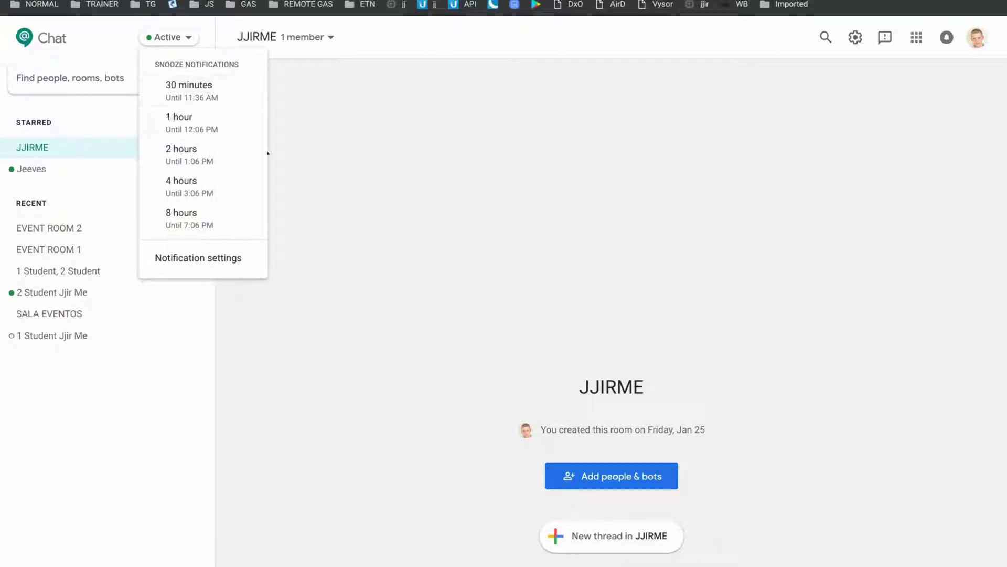
left_click(902, 86)
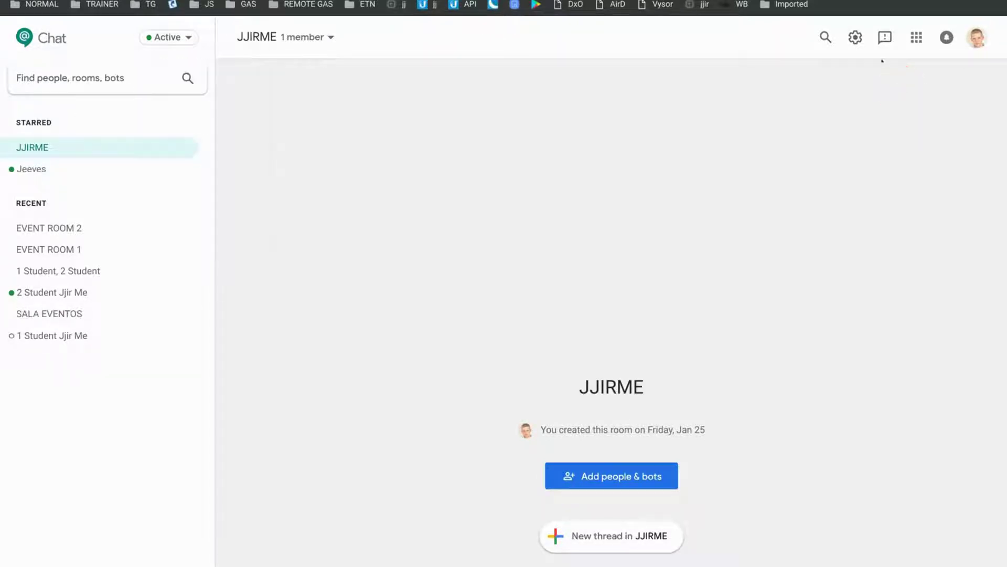
left_click(855, 37)
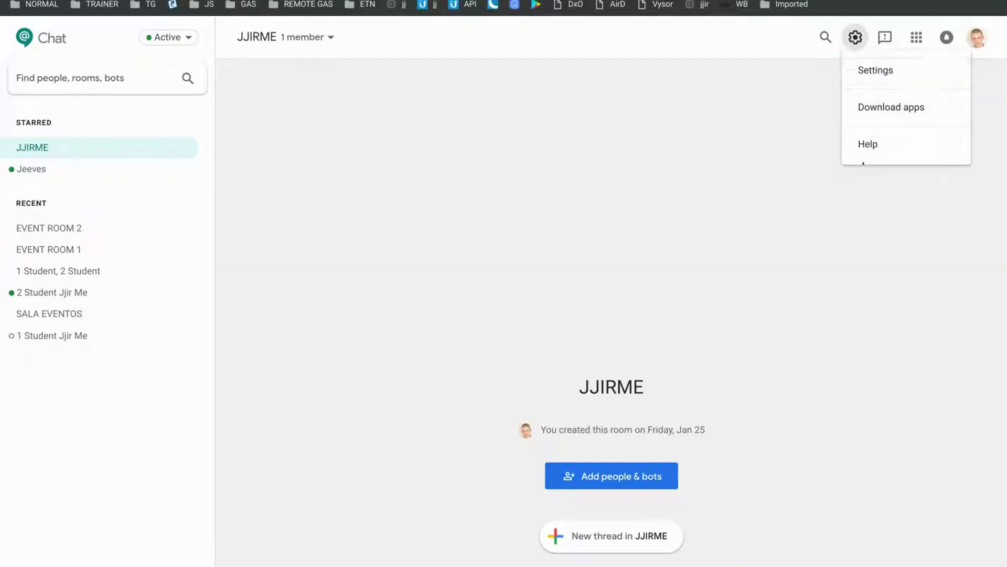
left_click(693, 197)
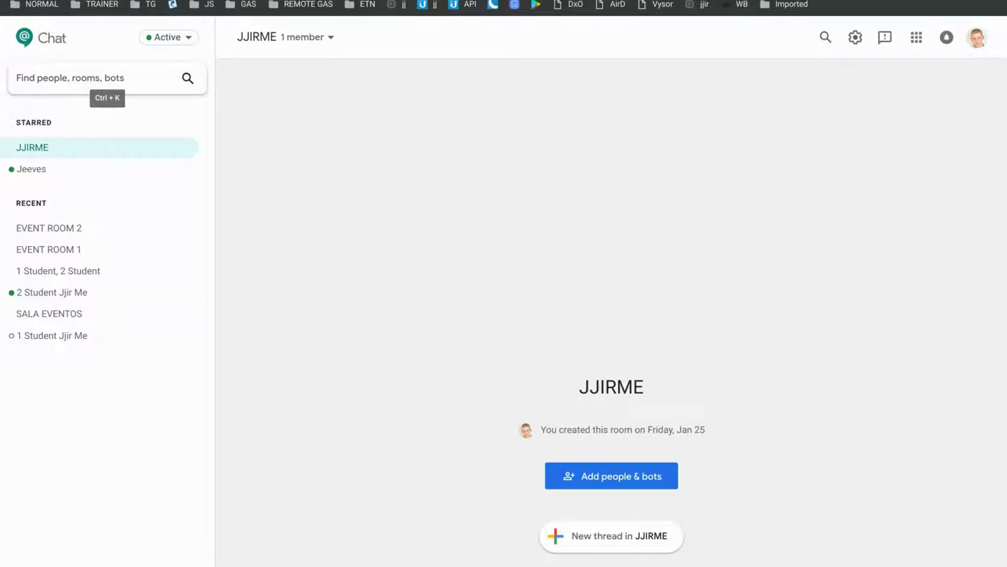
Open the notification settings and review the push notification choices for web and desktop.
left_click(180, 42)
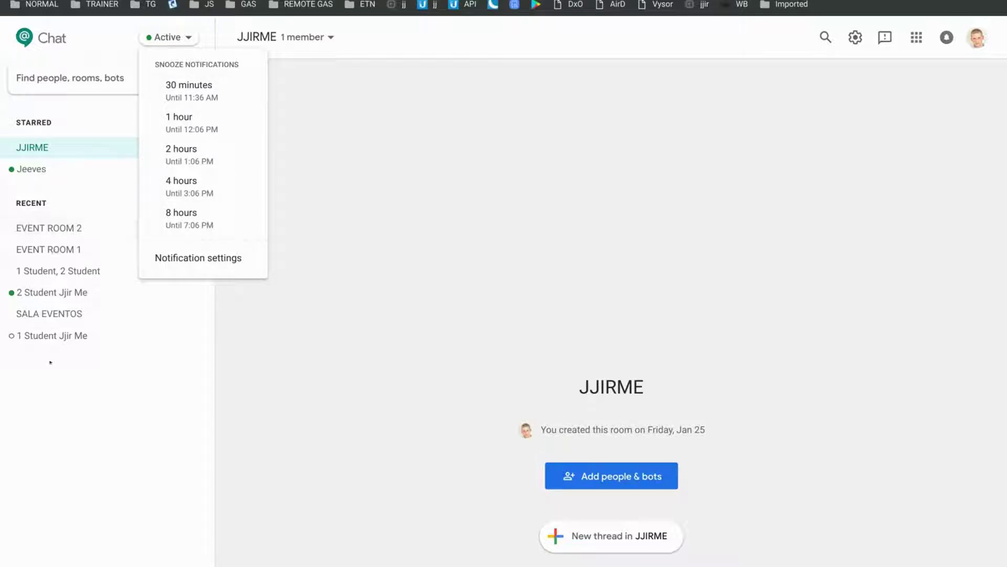
left_click(169, 253)
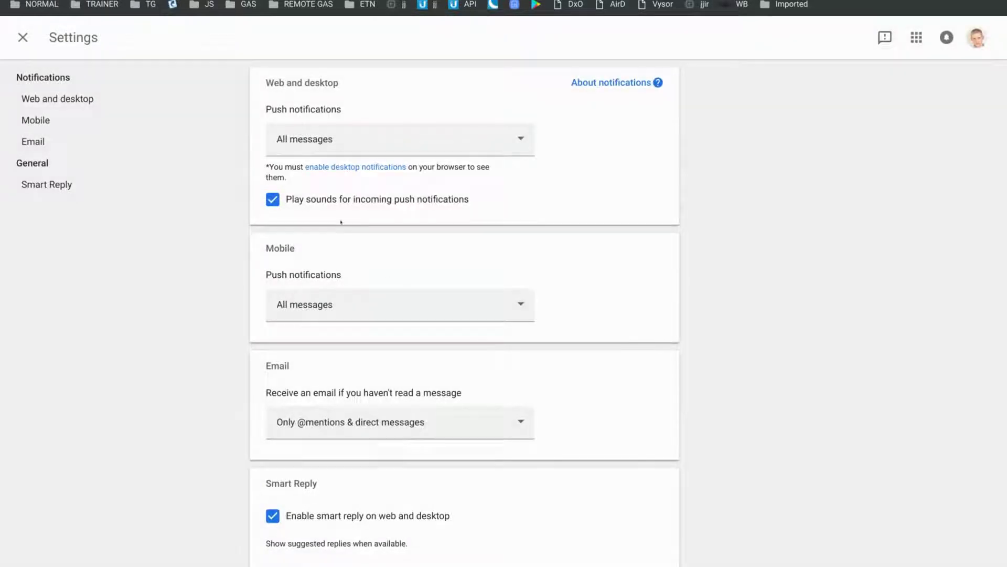
left_click(330, 141)
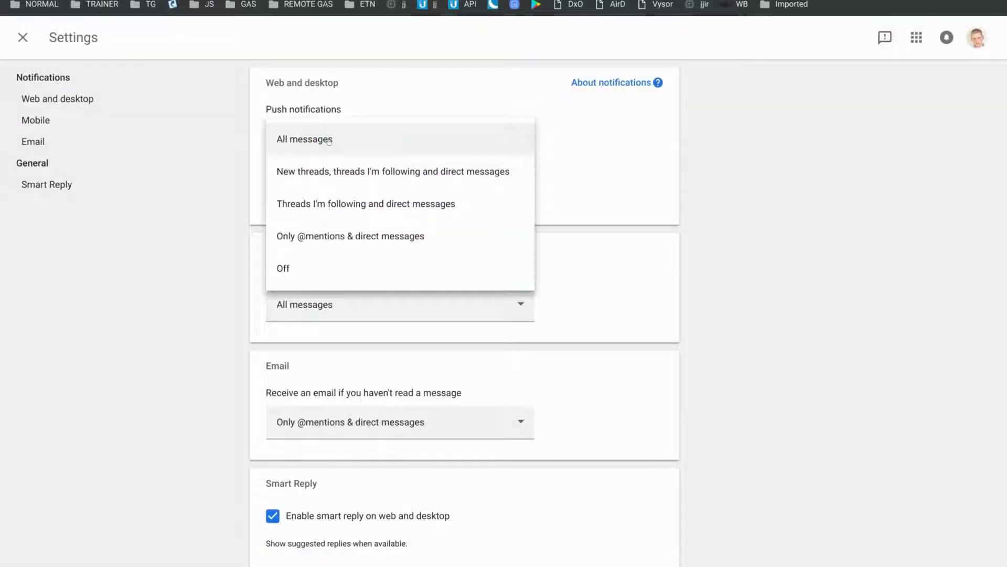
left_click(311, 93)
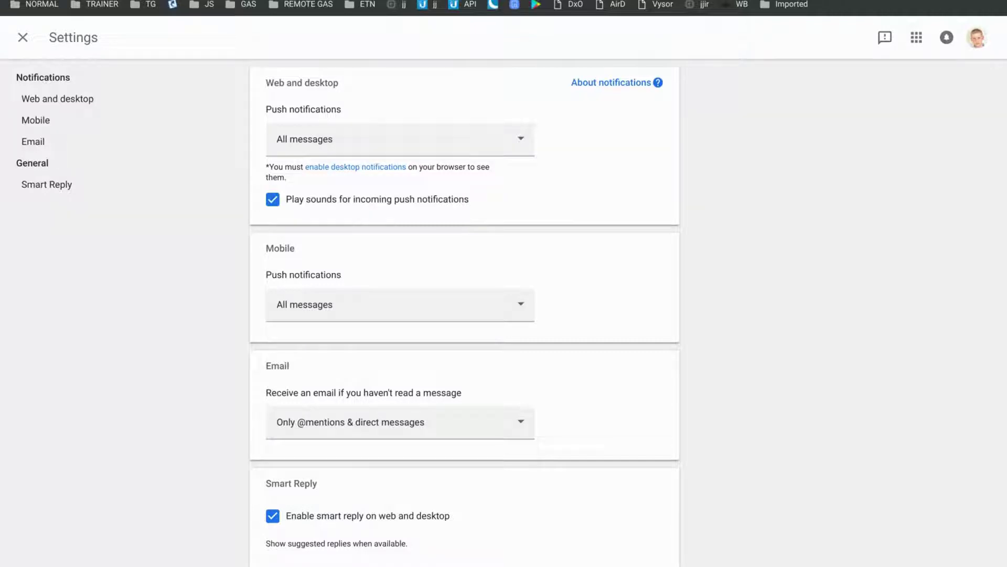
left_click(332, 144)
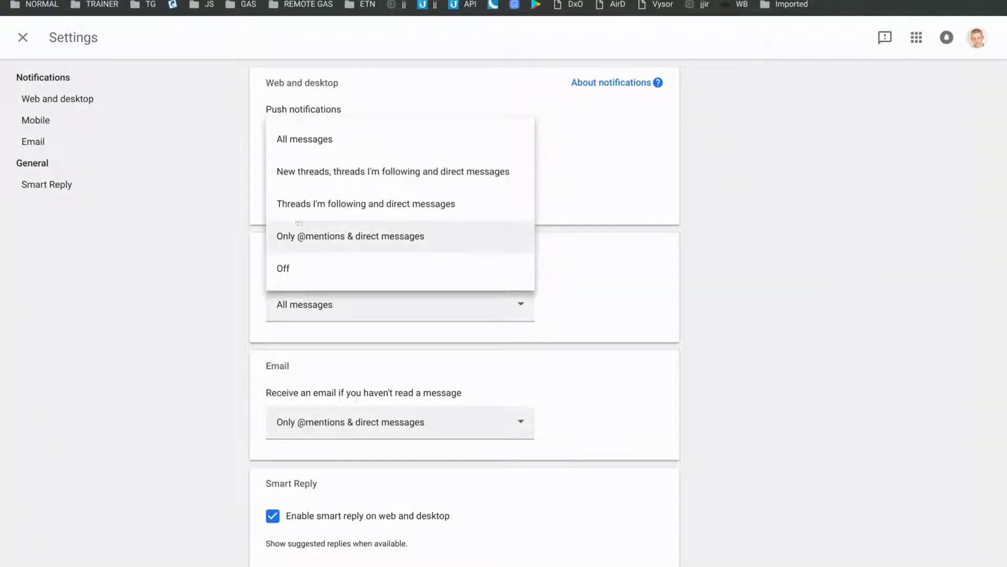
left_click(618, 261)
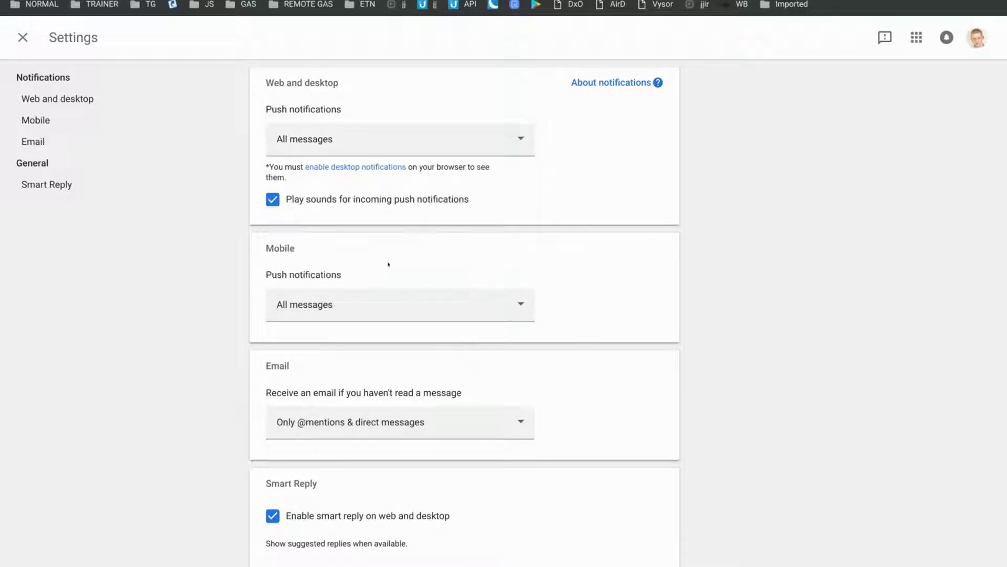
Review the mobile push notification and unread-message email choices, and close the settings page.
left_click(316, 304)
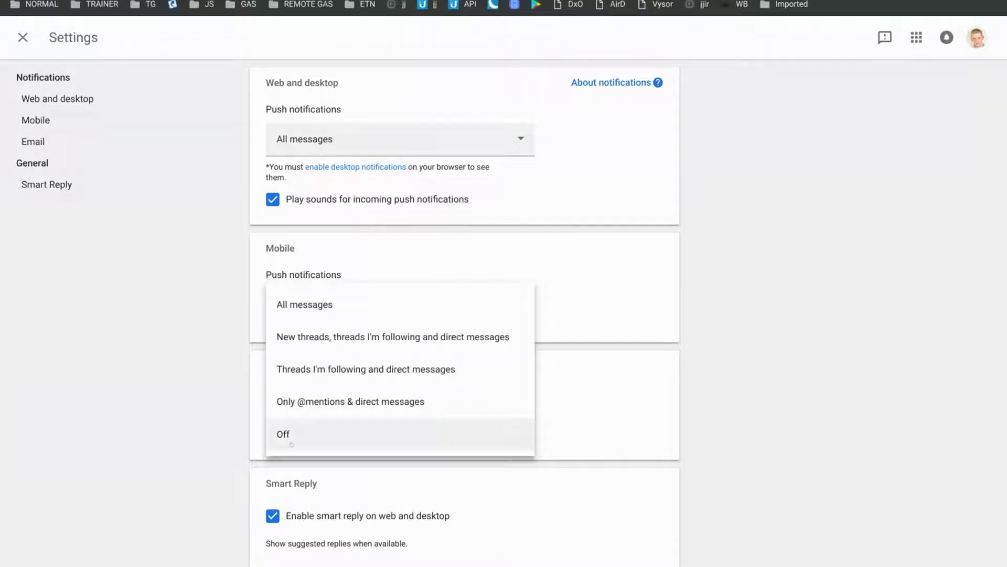
left_click(682, 411)
left_click(386, 428)
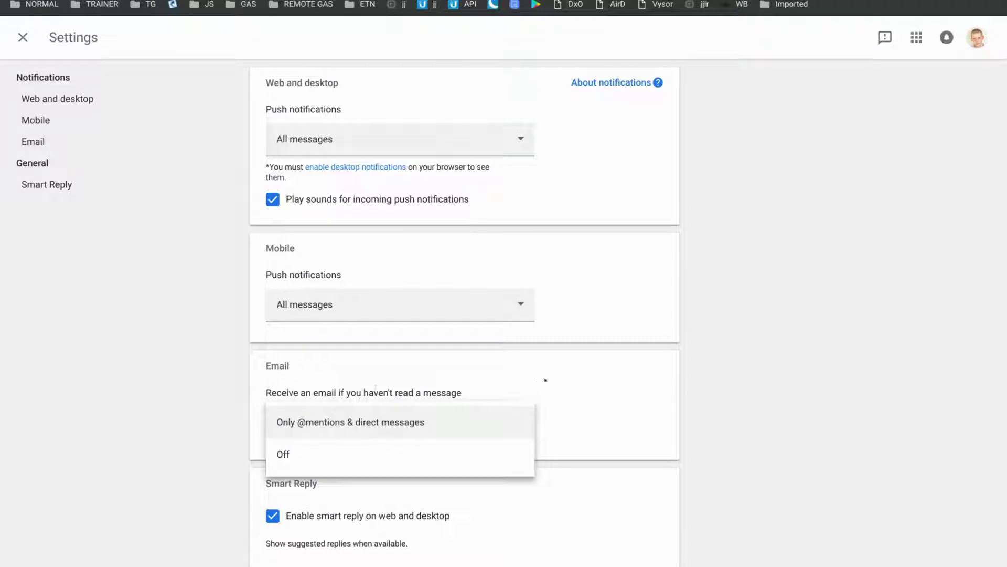
left_click(707, 394)
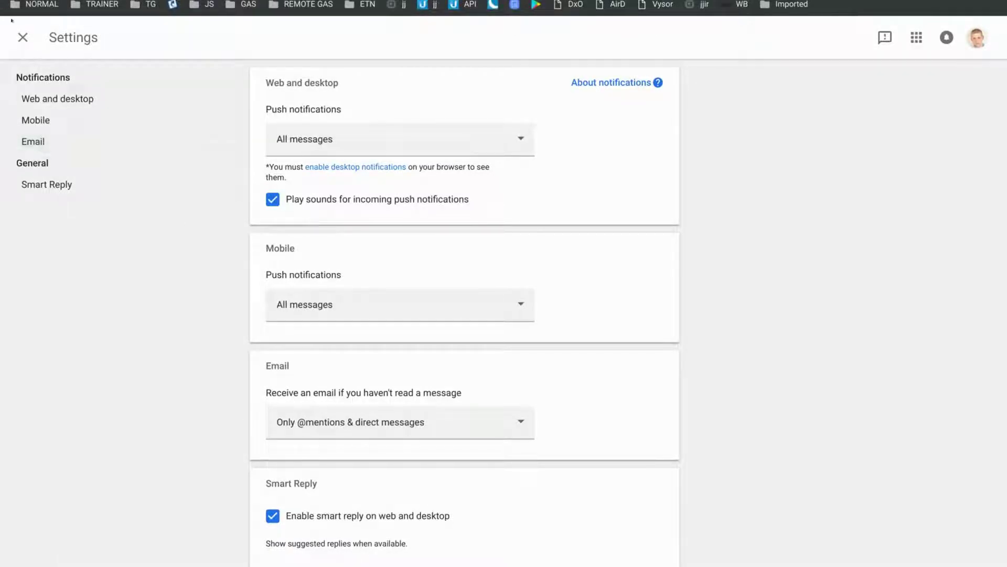
left_click(22, 37)
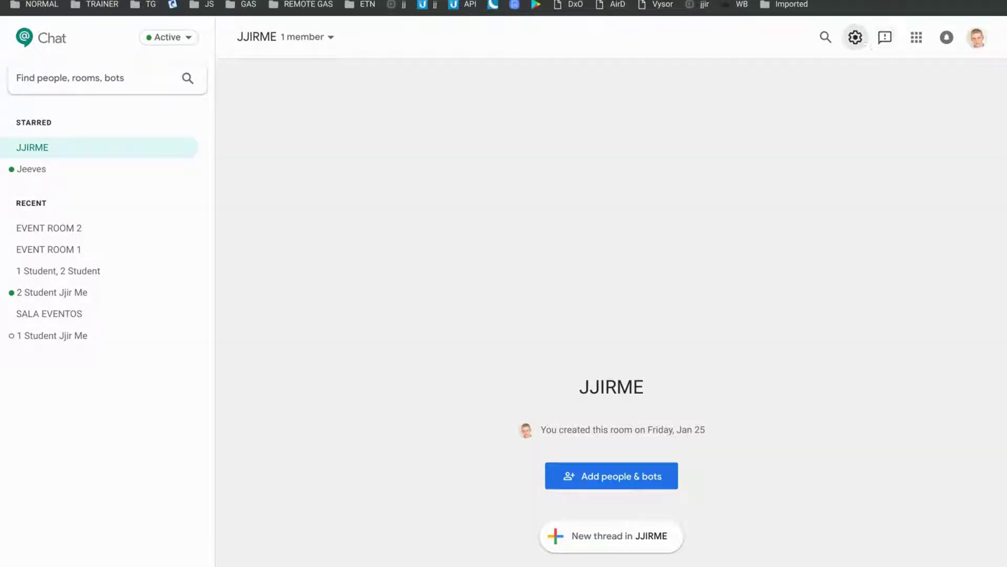
Reopen and close the general Chat settings, and view the snooze durations under the Active status again.
left_click(861, 41)
left_click(870, 70)
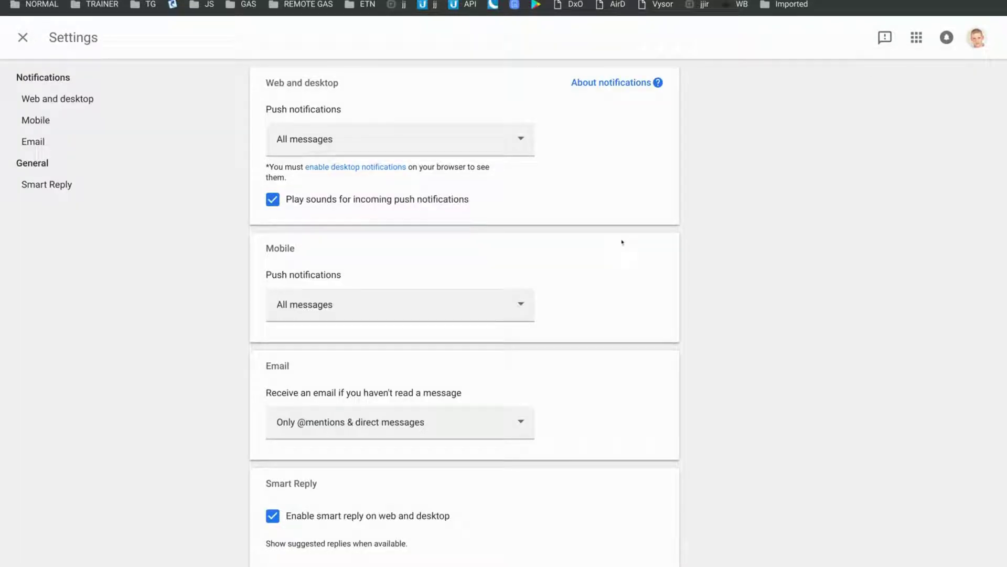
left_click(22, 37)
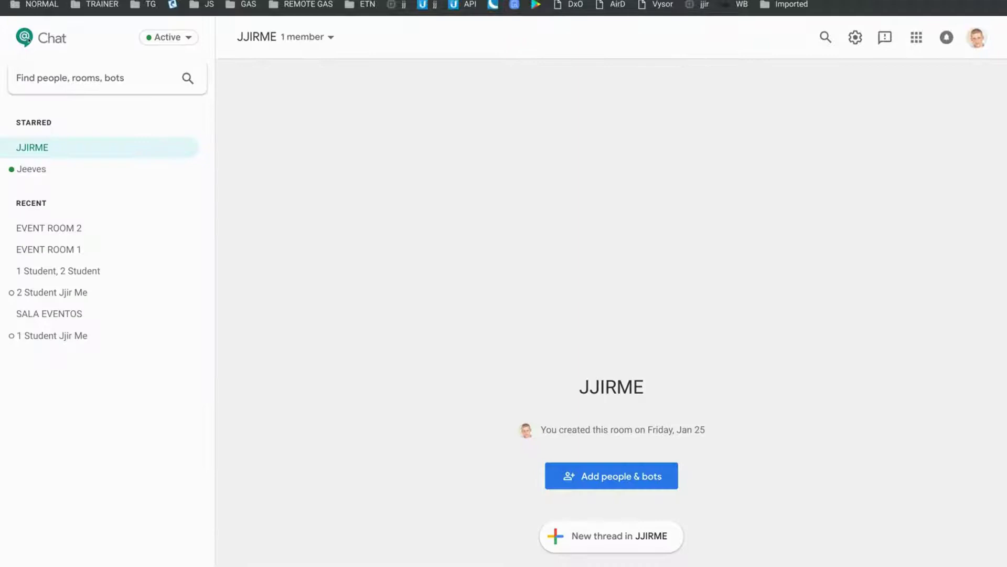
left_click(182, 44)
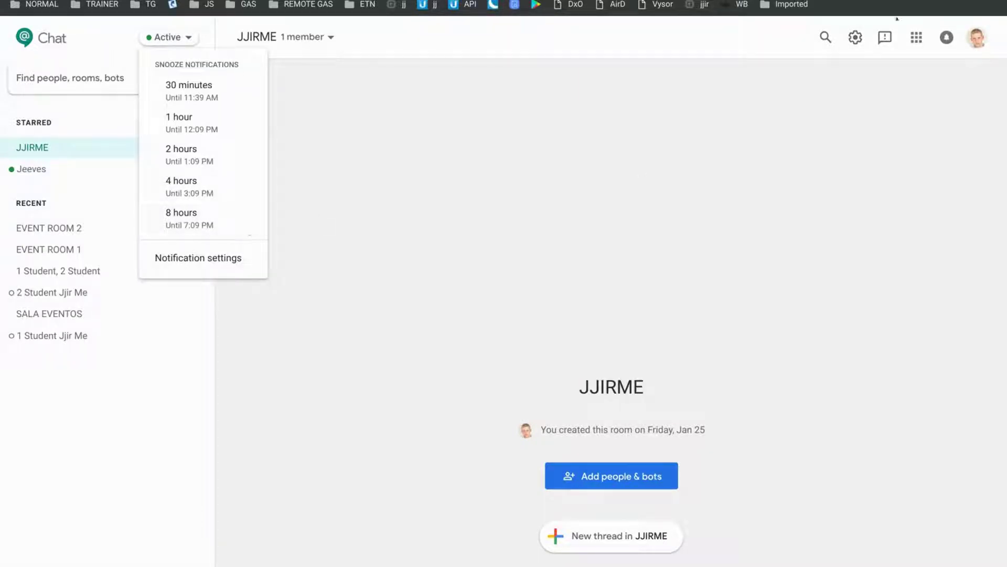
left_click(382, 149)
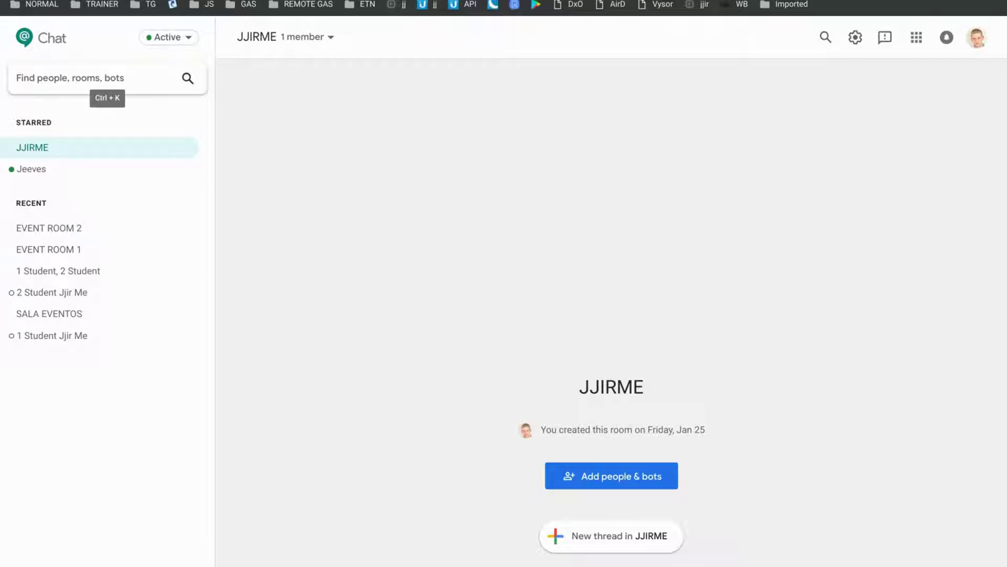
Search people and rooms for "3" and start an email to the matching student from the contact card.
left_click(78, 77)
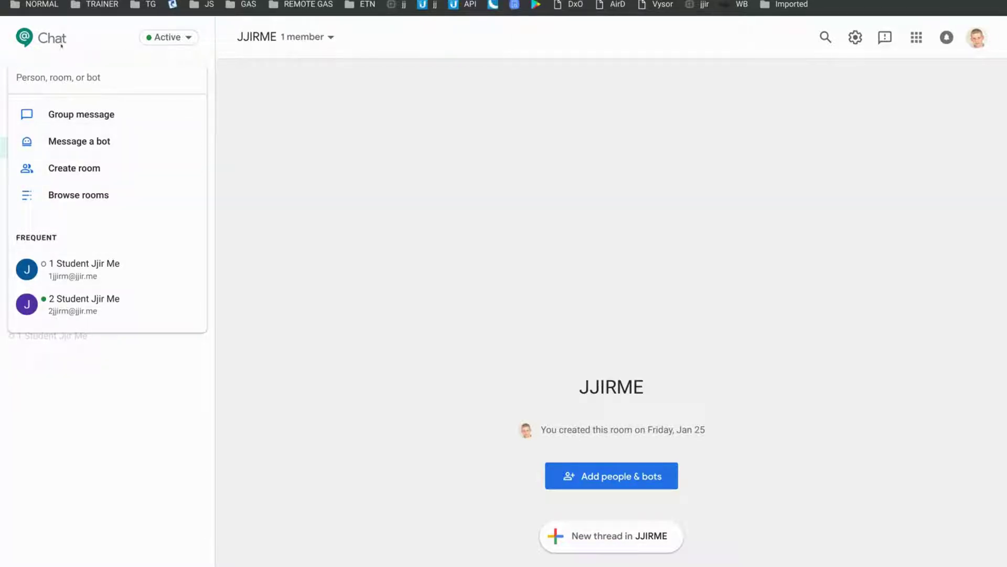
type("3")
mouse_move(72, 149)
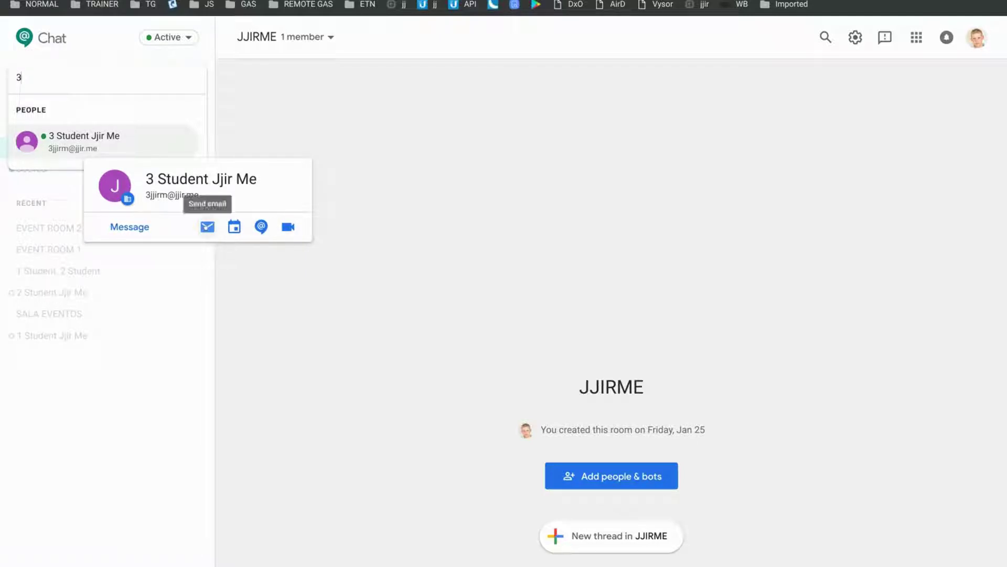
left_click(207, 226)
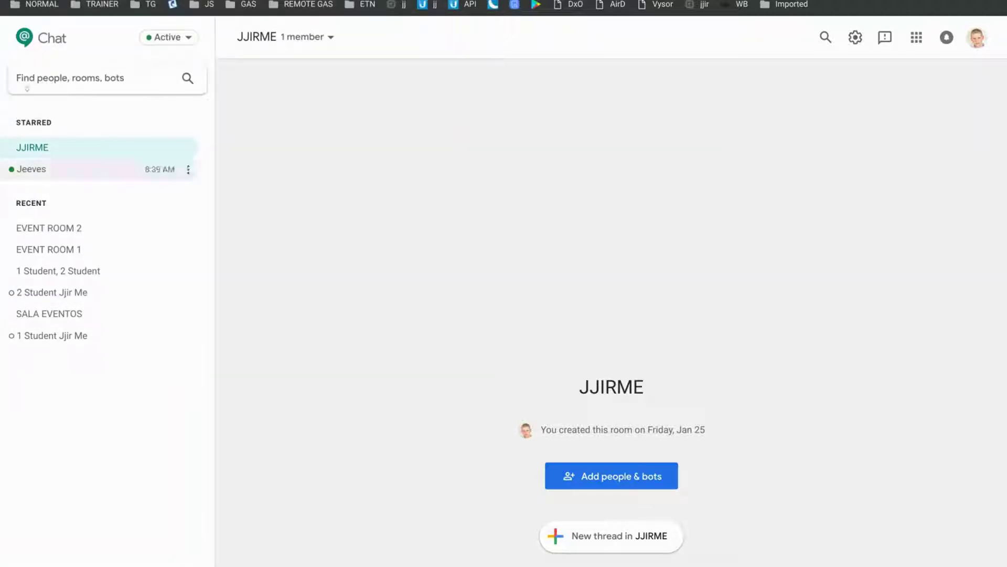
Search for "3" again and start a calendar event with the matching student from the contact card.
left_click(37, 79)
type("3")
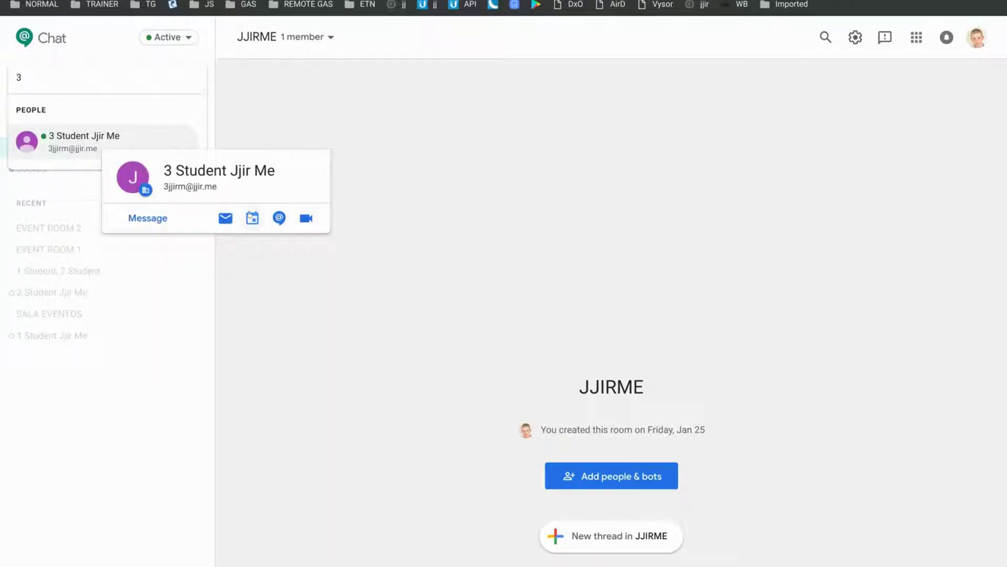
left_click(250, 214)
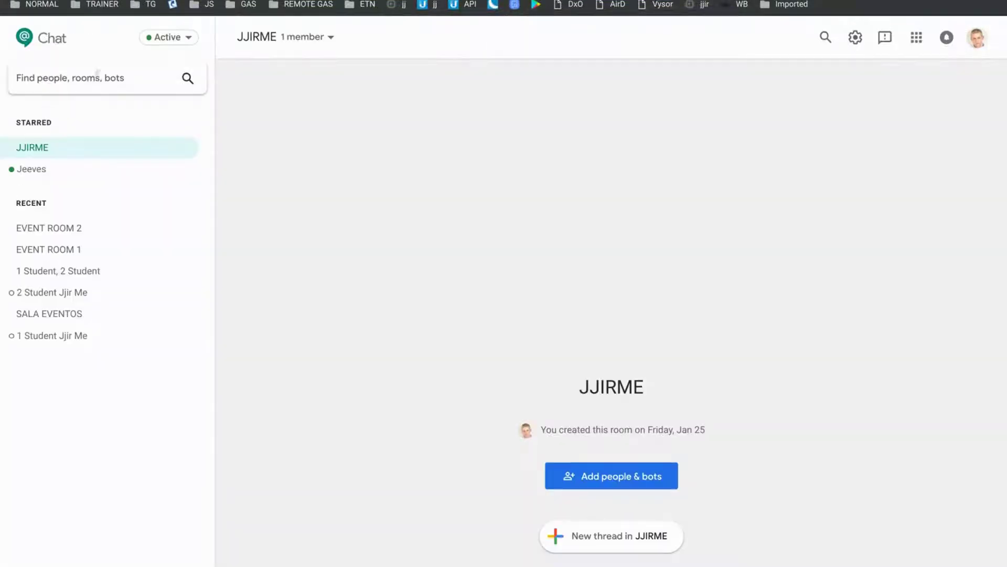
Search for "3" once more and open a direct conversation with the matching student from the contact card.
left_click(104, 76)
type("3")
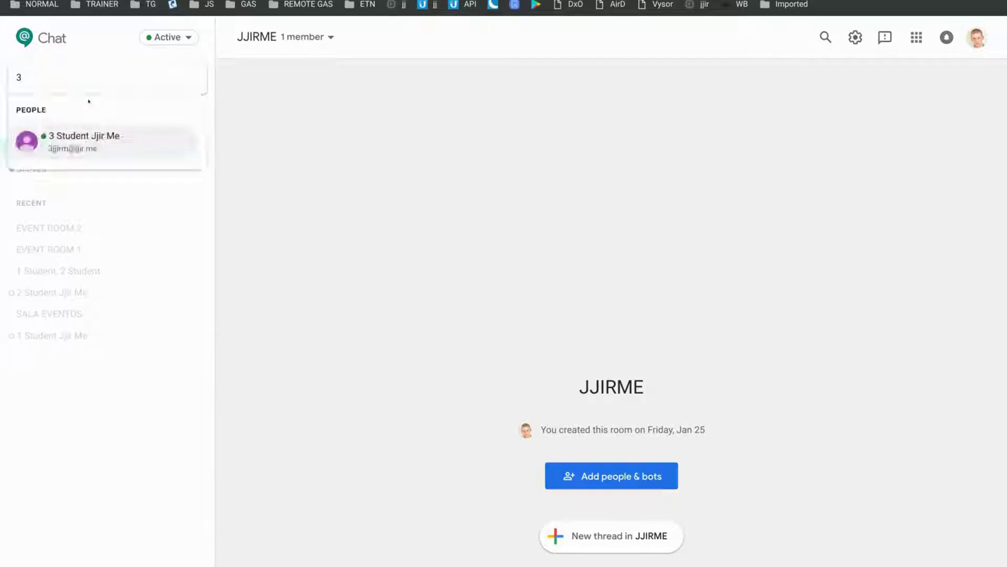
mouse_move(92, 139)
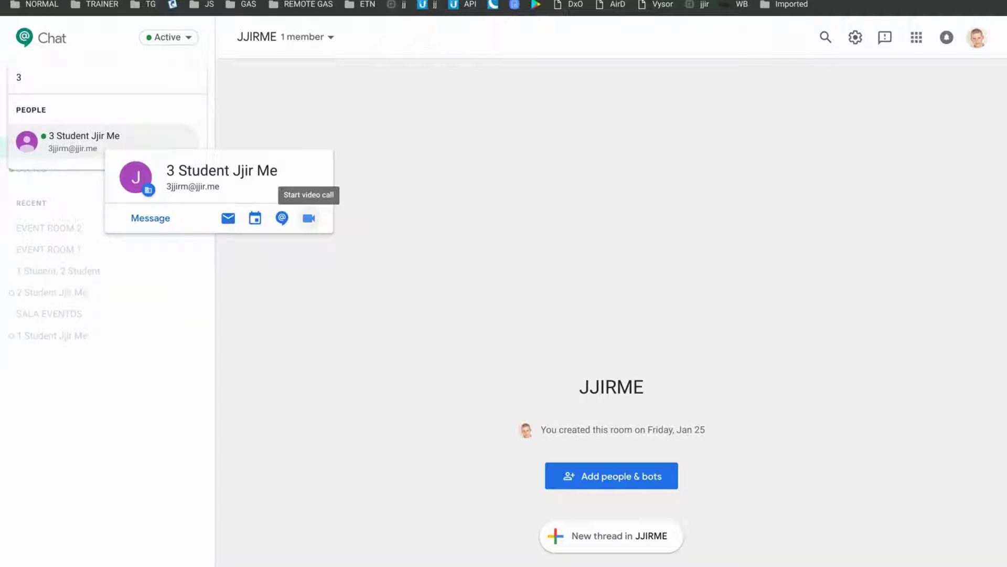
left_click(308, 218)
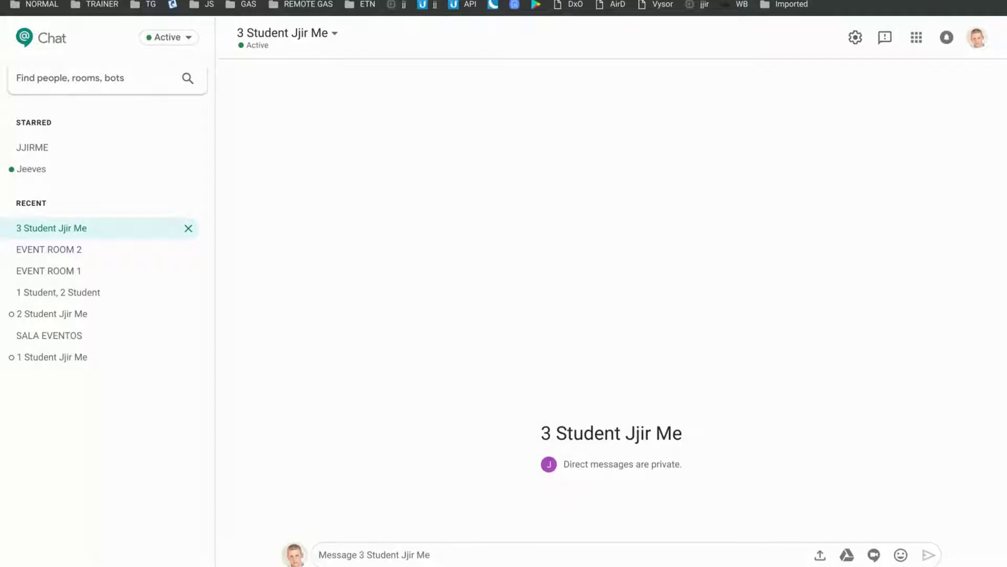
Send the message "hi" to the student in the direct conversation.
left_click(348, 549)
left_click(334, 34)
left_click_drag(338, 34, 311, 119)
left_click(330, 552)
type("hi")
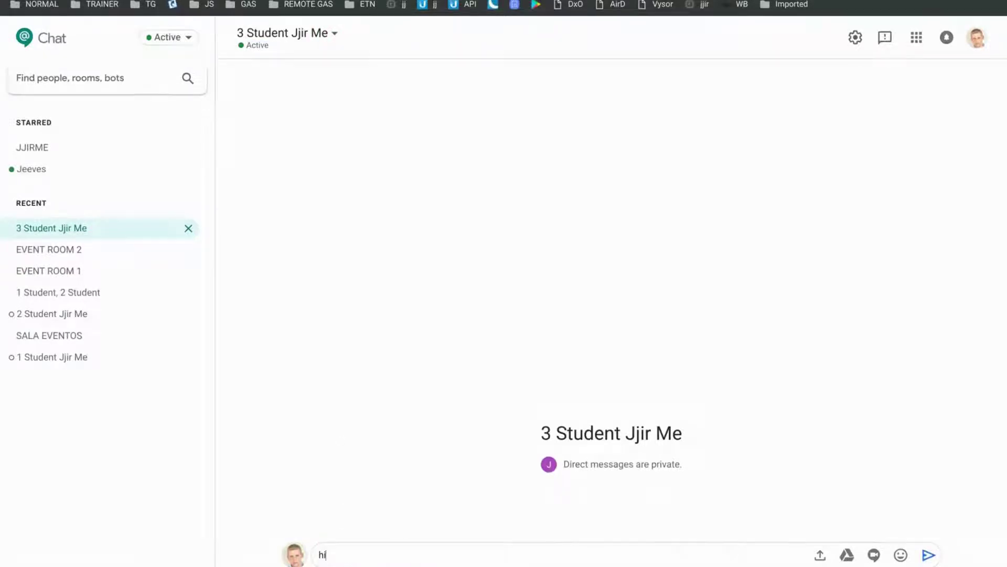
key("Return")
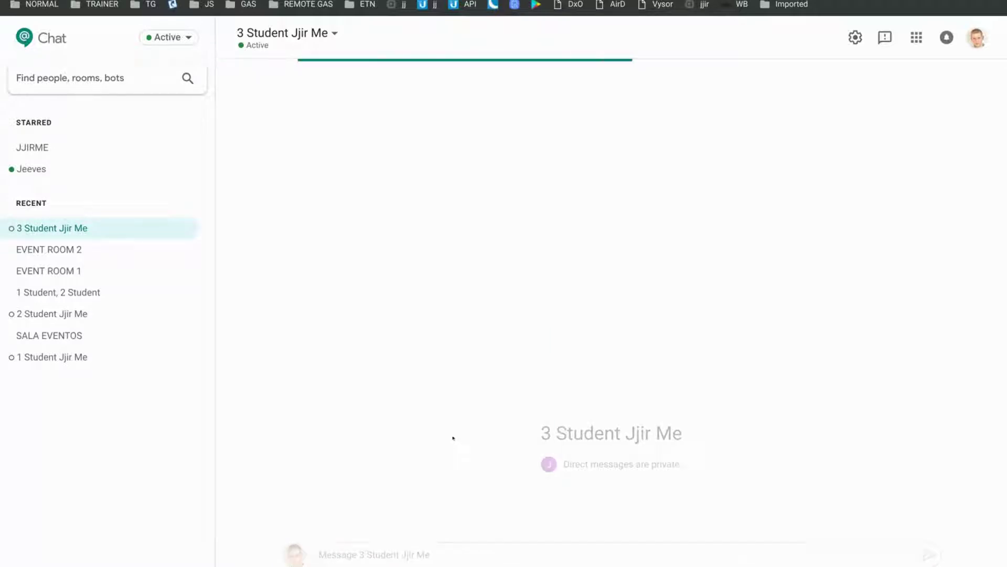
Review the options of the student's conversation and of EVENT ROOM 2, including starring, notifications, hiding and leaving.
left_click(279, 33)
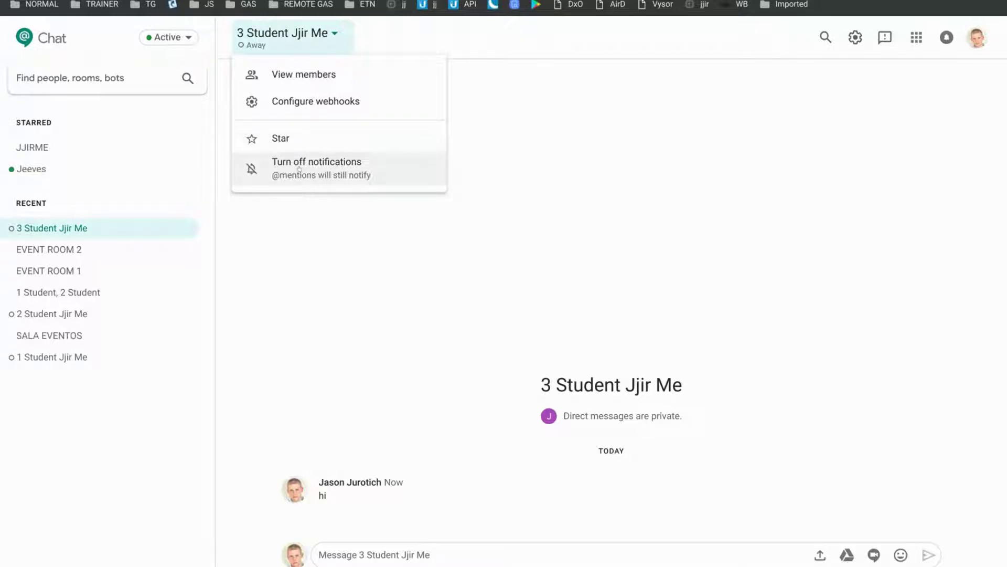
mouse_move(179, 229)
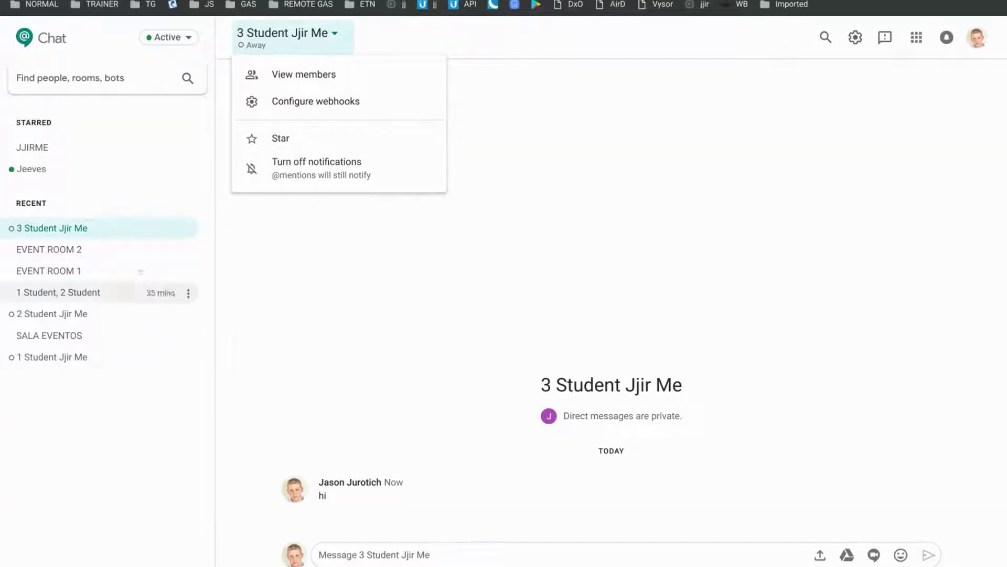
left_click(187, 229)
left_click(188, 228)
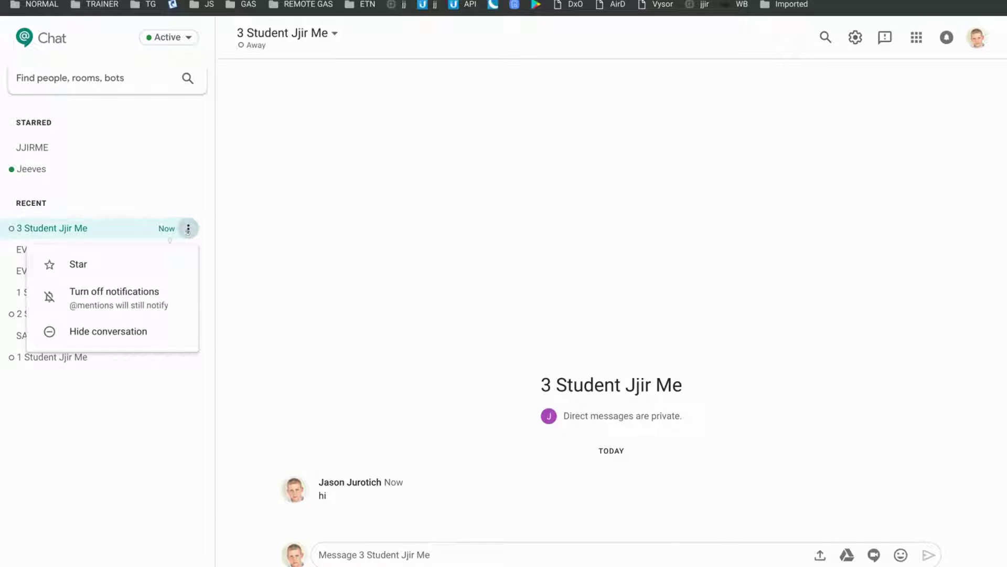
left_click(131, 409)
left_click(188, 250)
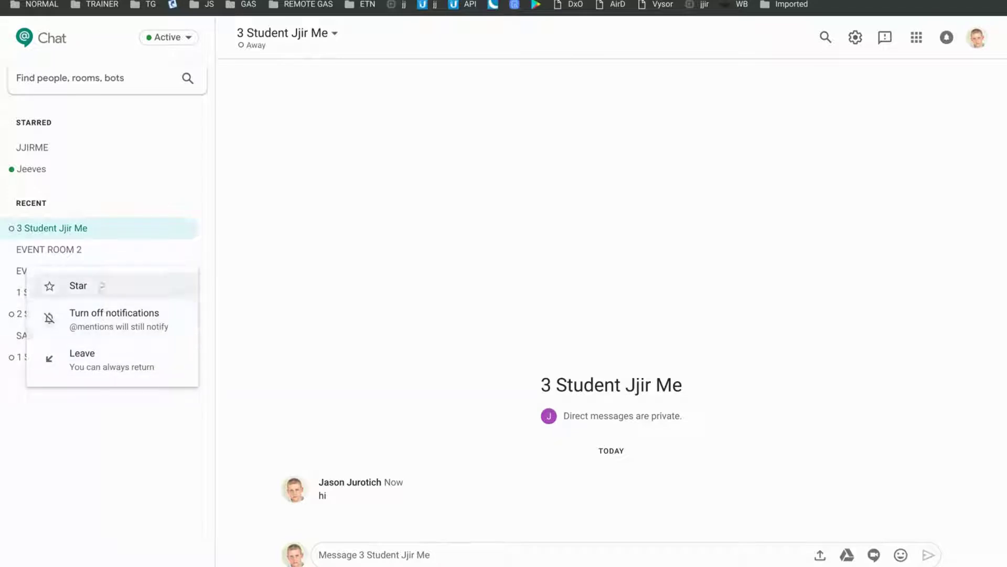
left_click(187, 229)
left_click(187, 228)
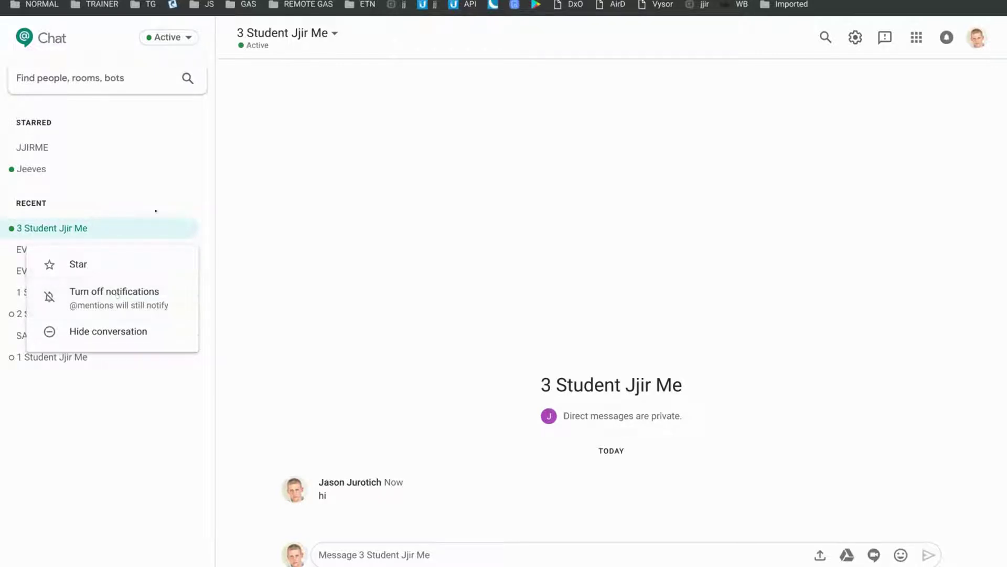
left_click(311, 48)
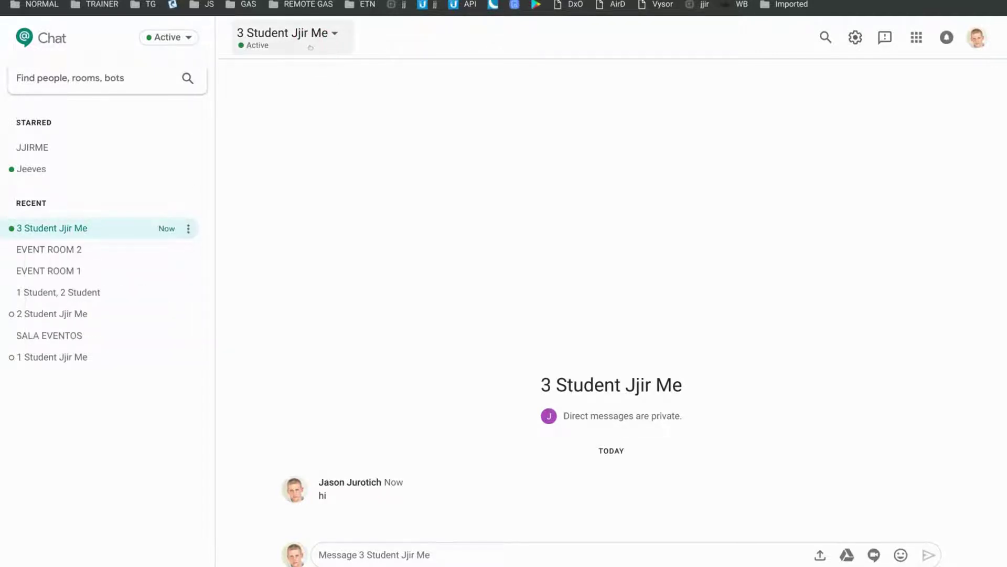
Star the student's conversation and remove its star again.
left_click(298, 35)
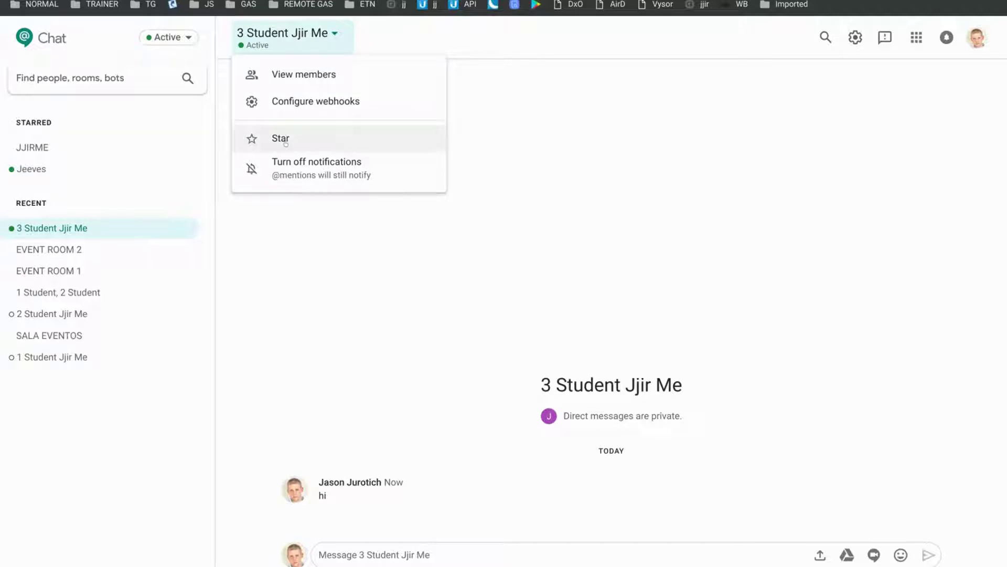
left_click(278, 140)
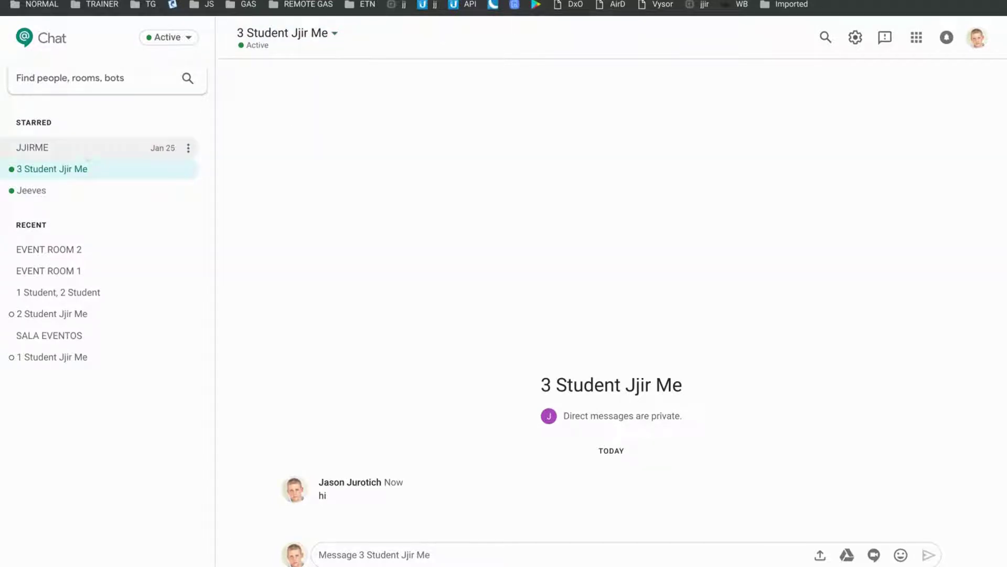
left_click(187, 169)
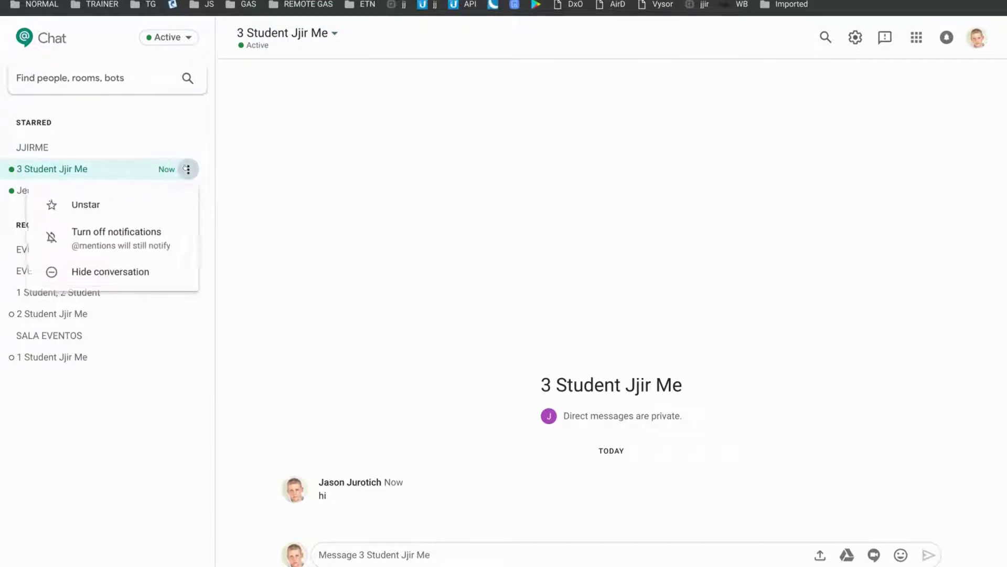
left_click(147, 198)
View the members of the student's conversation and close the member list.
left_click(261, 46)
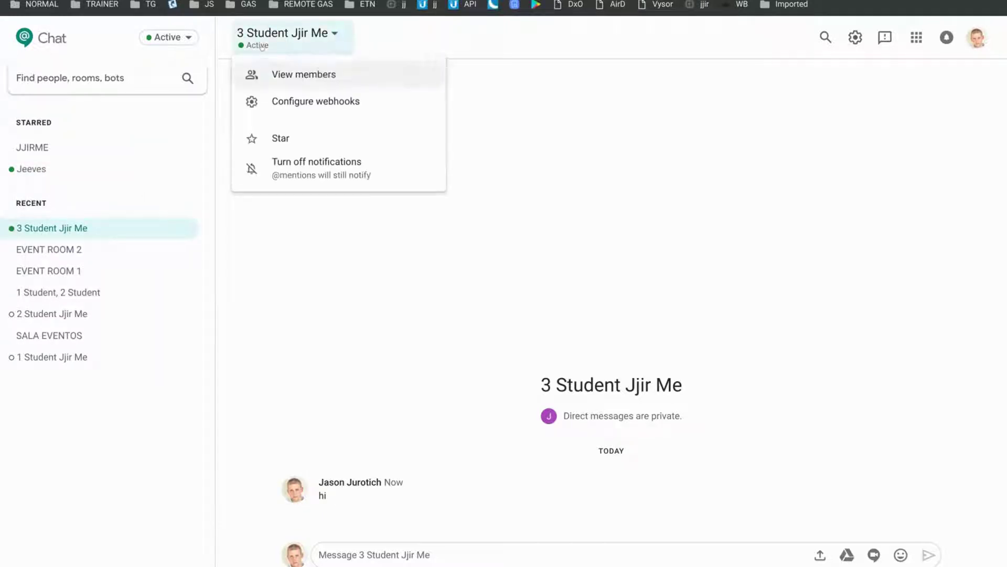
left_click(277, 75)
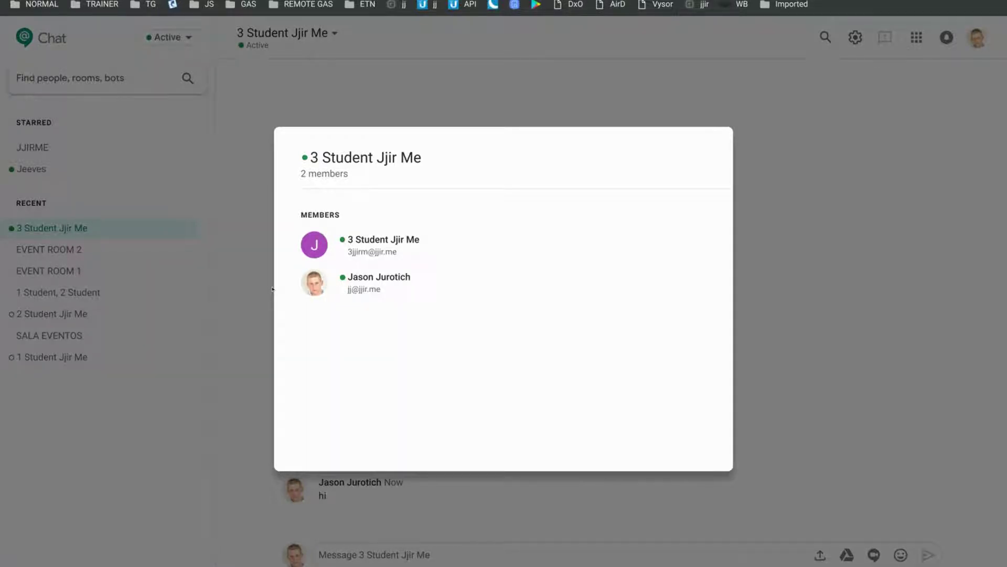
left_click(358, 120)
left_click(275, 46)
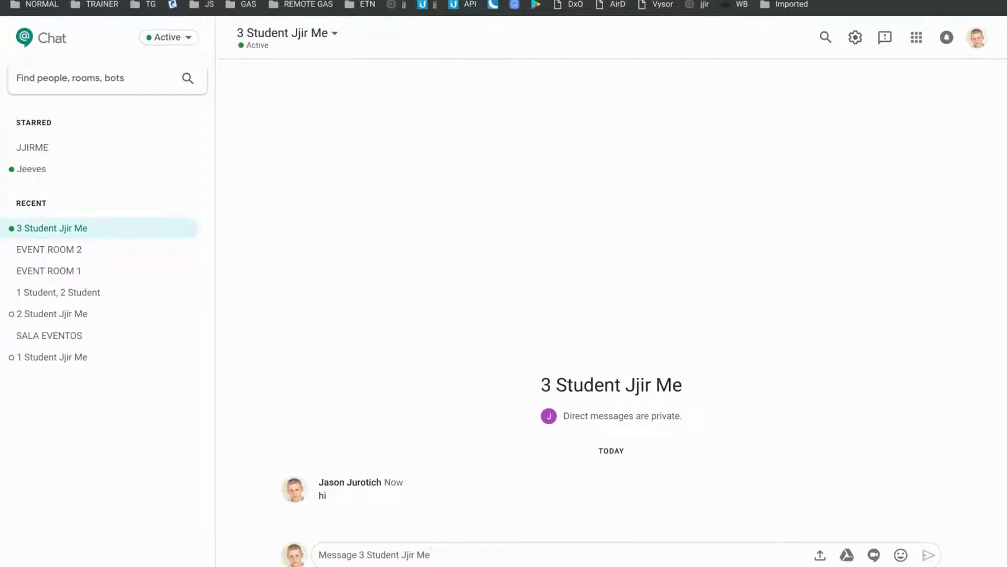
Upload the image "Screenshot 2019-02-01 at 7.31.45 AM" from Downloads and send it to the student.
left_click(820, 555)
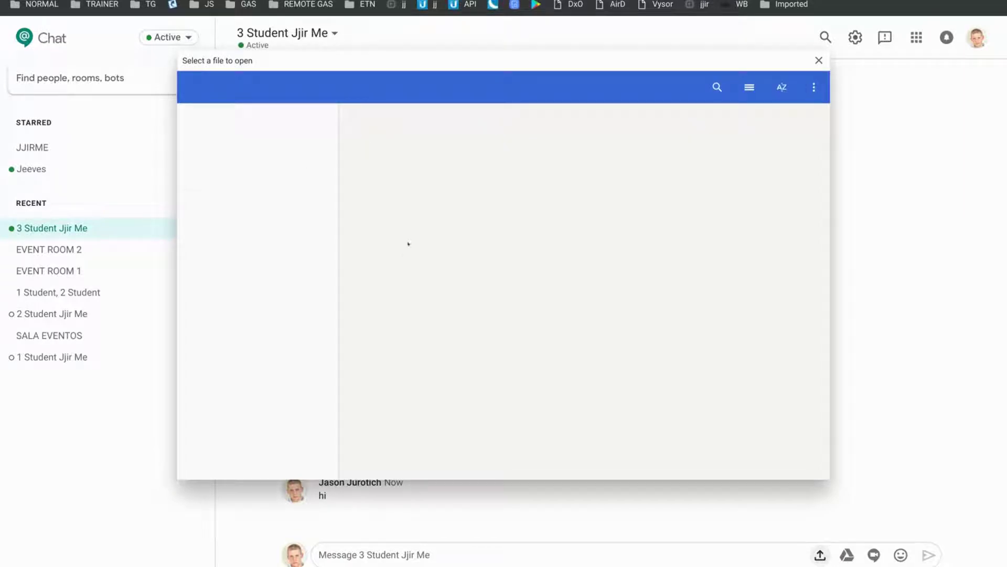
left_click(394, 225)
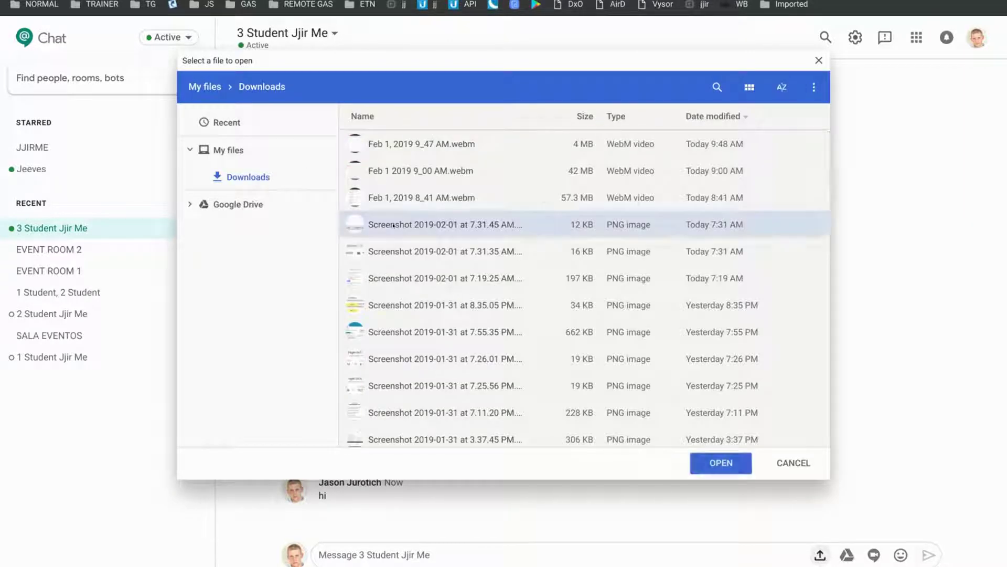
left_click(695, 470)
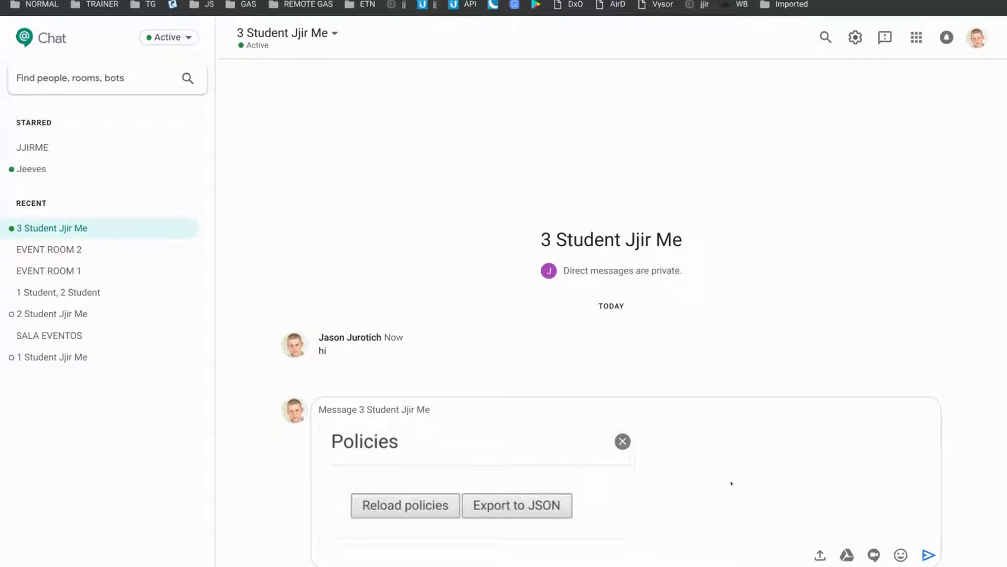
key("Return")
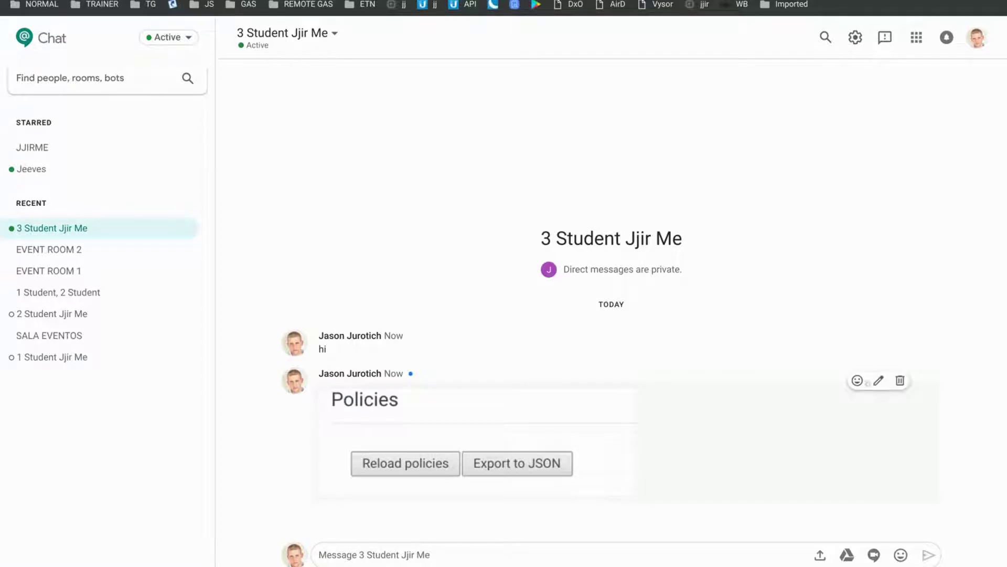
Add a thumbs-up reaction to the sent screenshot message.
left_click(857, 380)
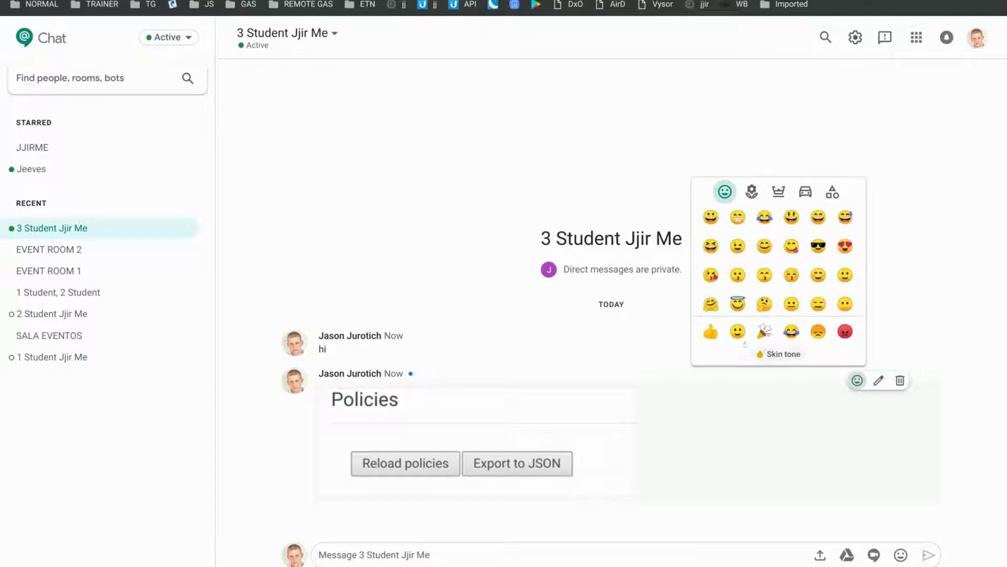
left_click(710, 332)
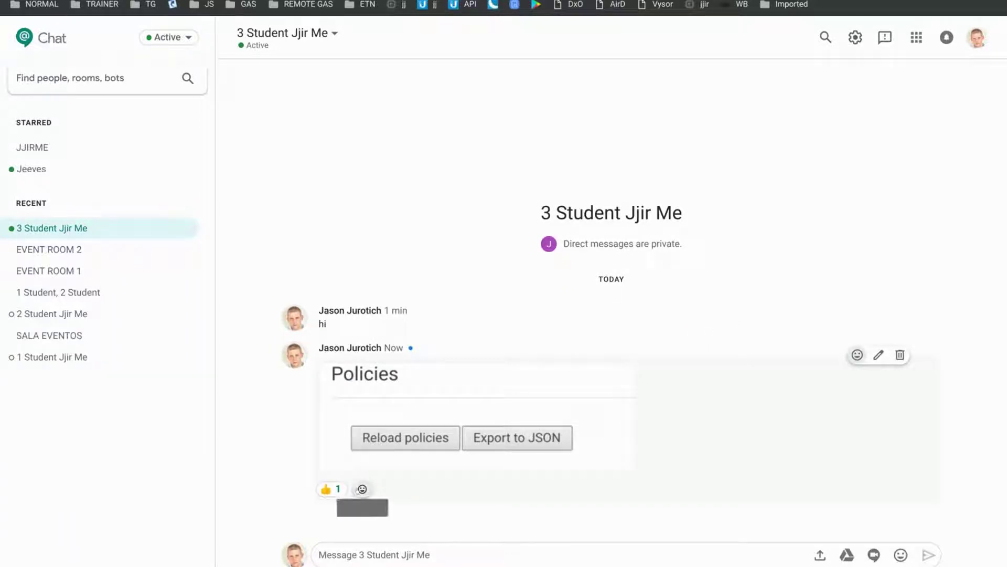
mouse_move(318, 489)
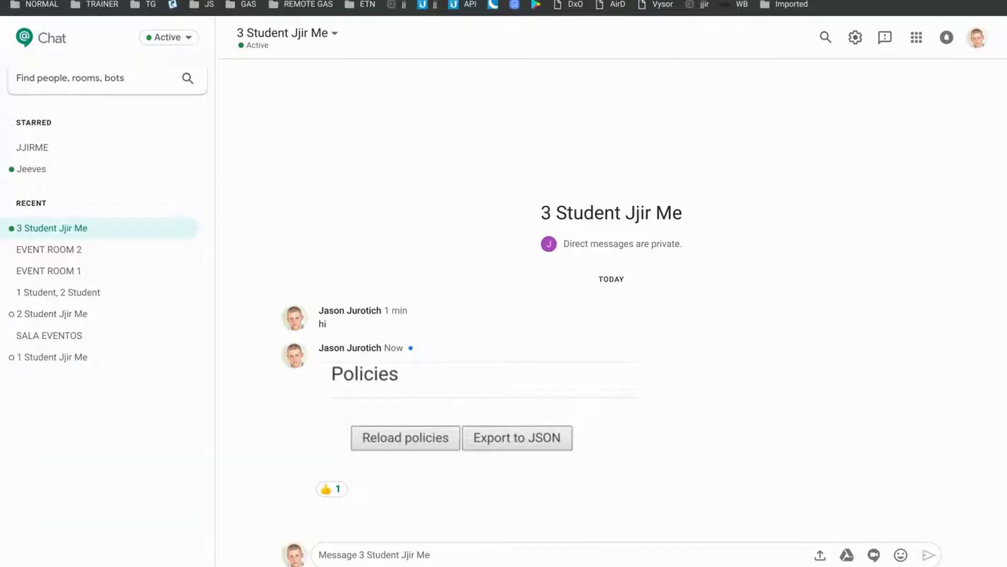
Switch to the student's Chat session, view the received messages and the reaction emojis, and return to the sender's session.
key("ctrl+Tab")
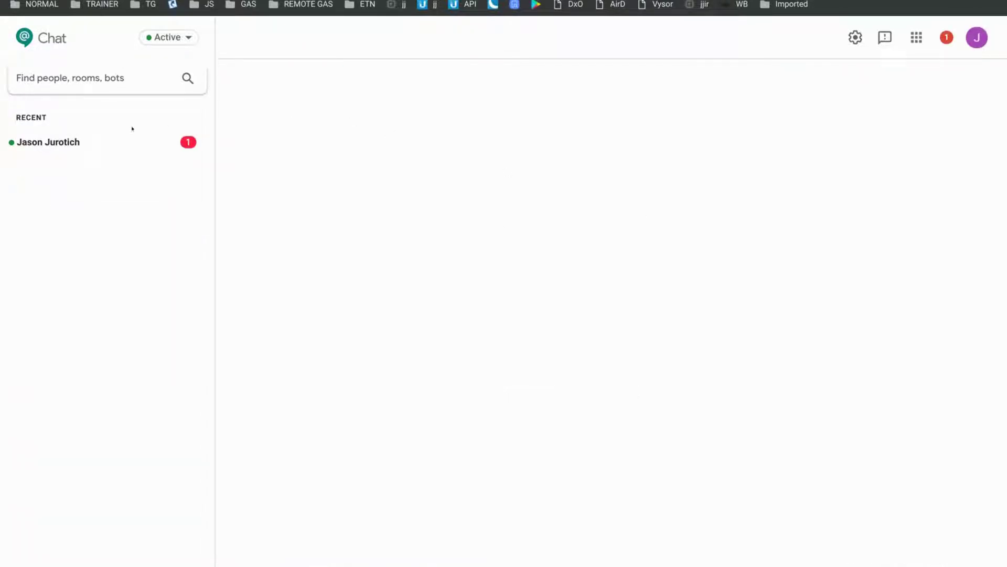
left_click(112, 140)
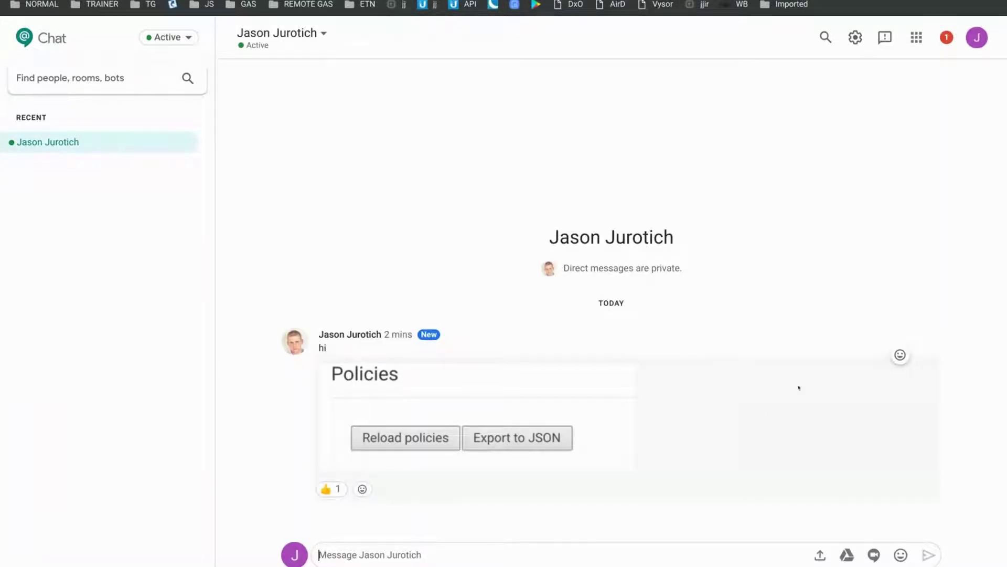
left_click(901, 355)
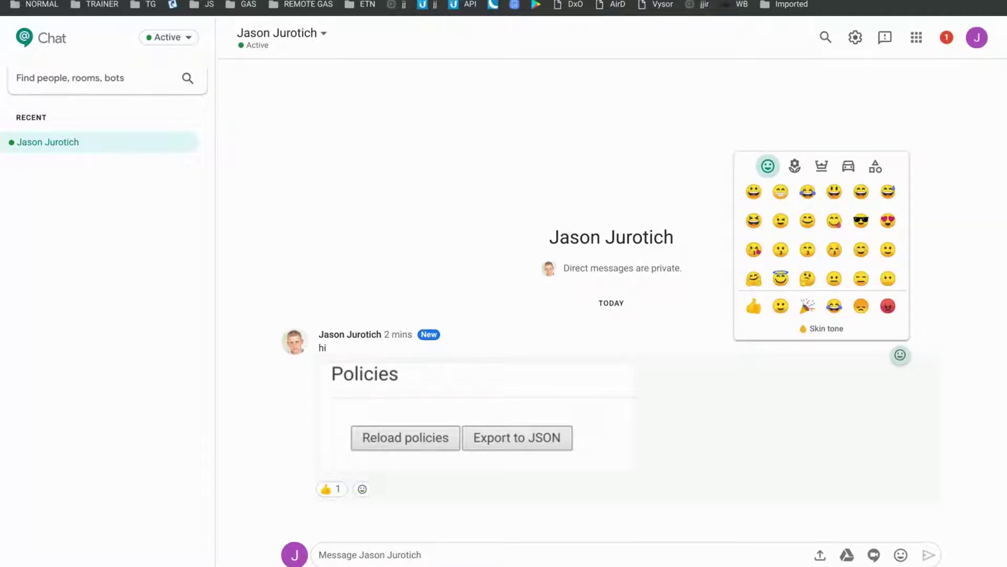
left_click(958, 370)
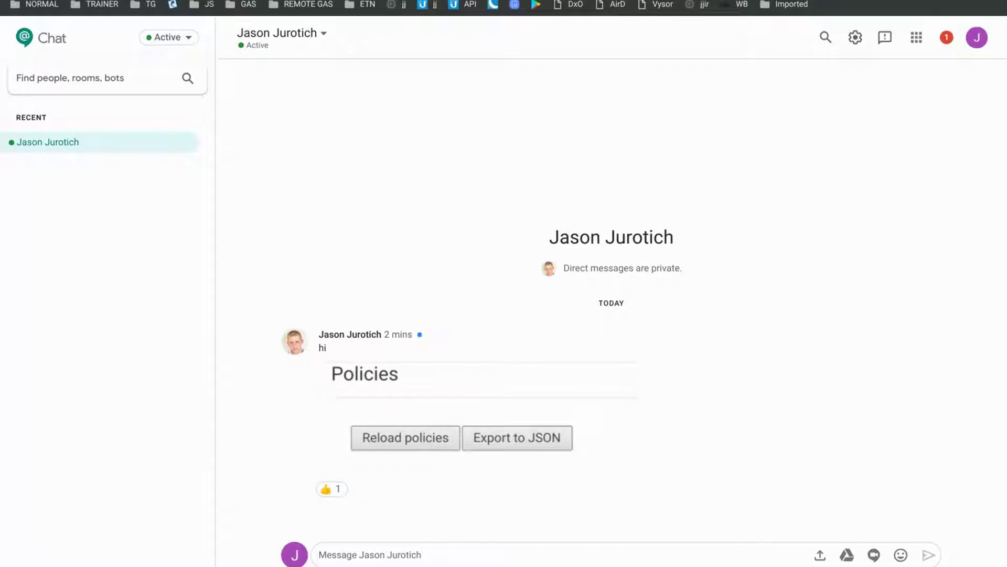
key("alt+Tab")
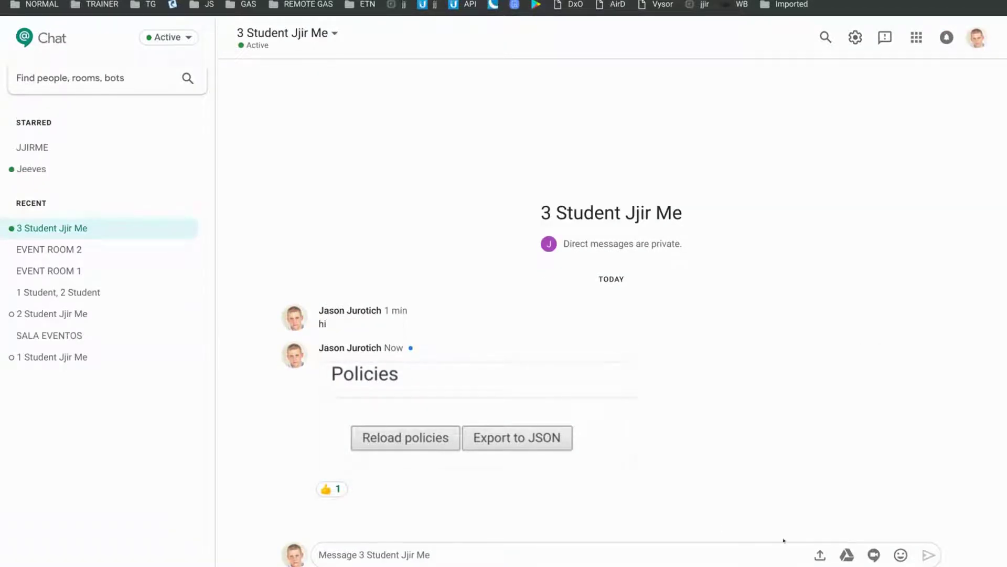
Attach the GOOGLE SHEET TRICKS spreadsheet from My Drive and send it to the student.
left_click(842, 556)
left_click(199, 357)
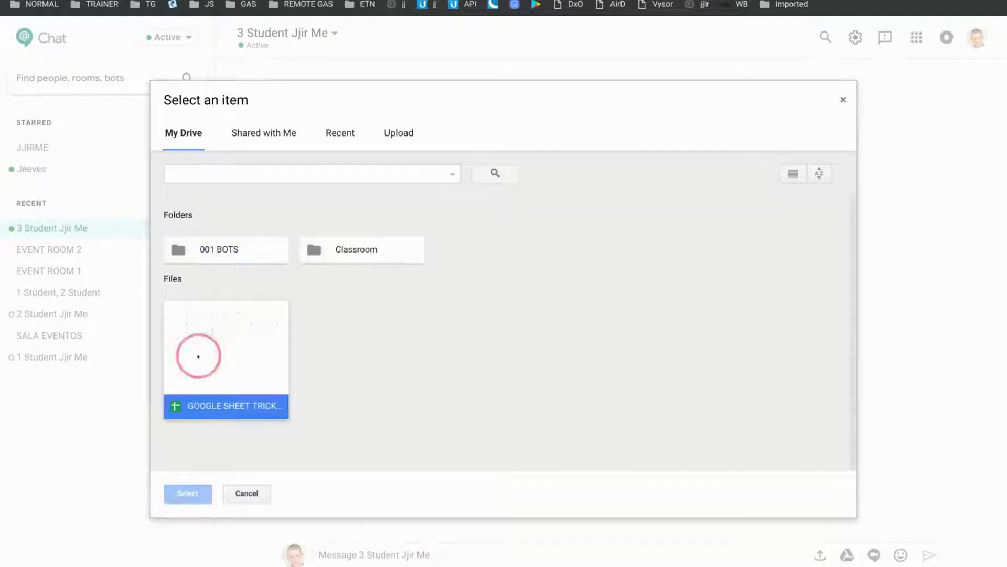
left_click(187, 493)
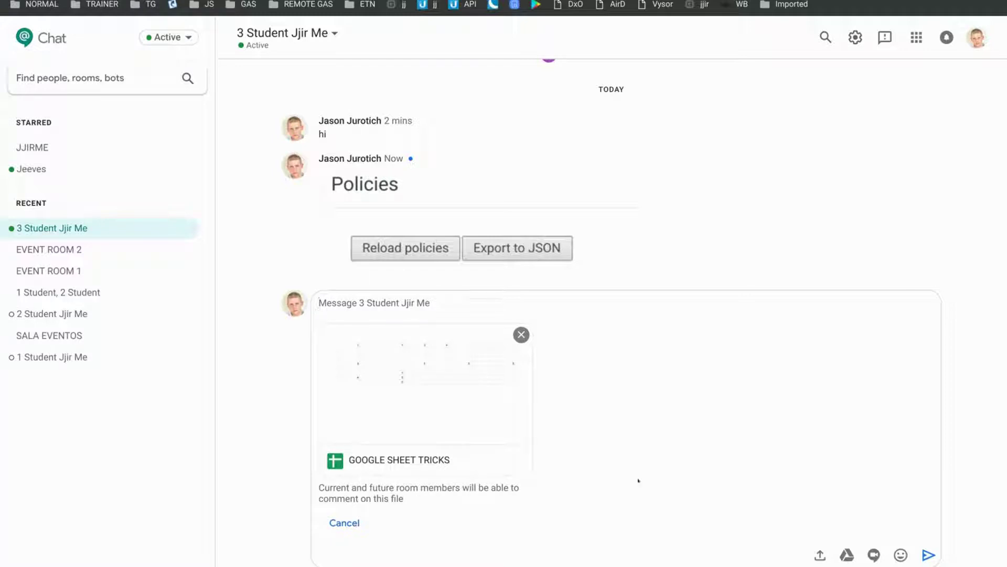
left_click(929, 555)
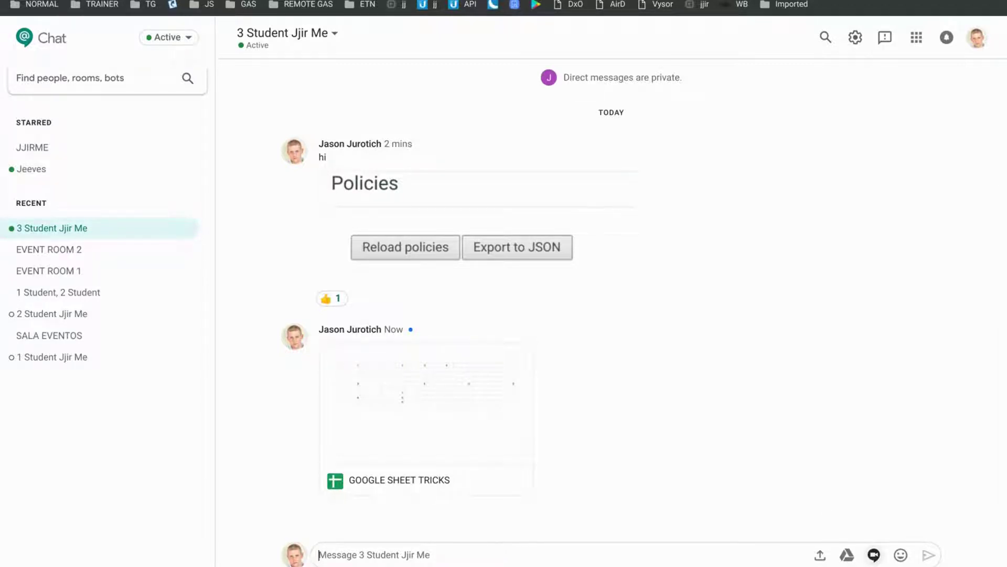
Add a Hangouts Meet video meeting to the conversation and send it.
left_click(873, 555)
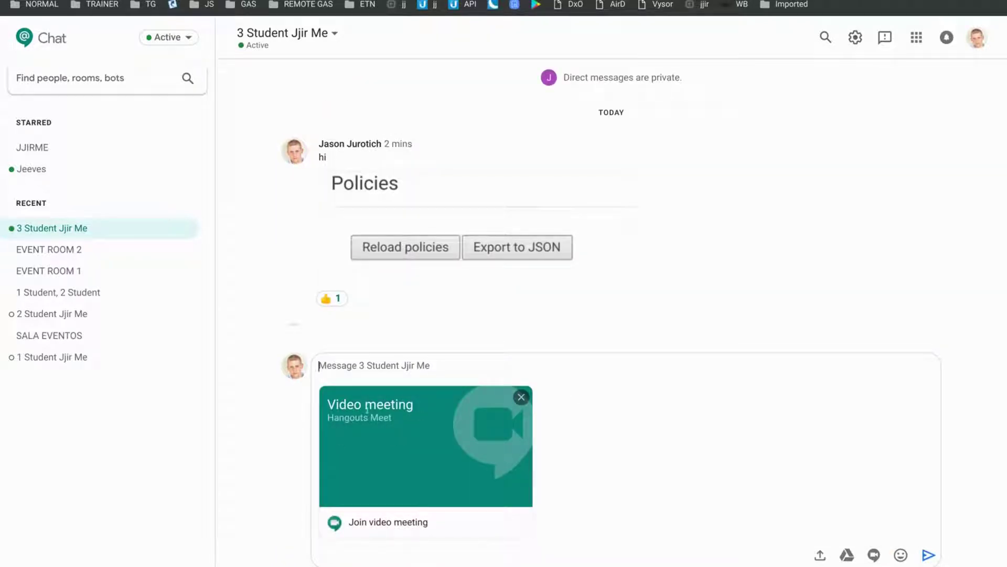
key("Return")
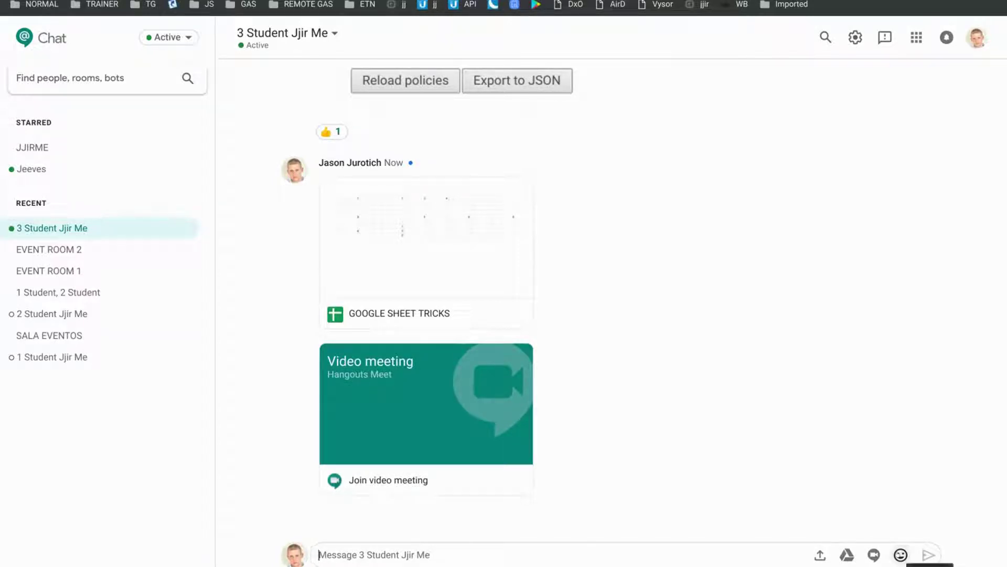
Send a standalone thumbs-up emoji to the student in the direct conversation.
left_click(900, 554)
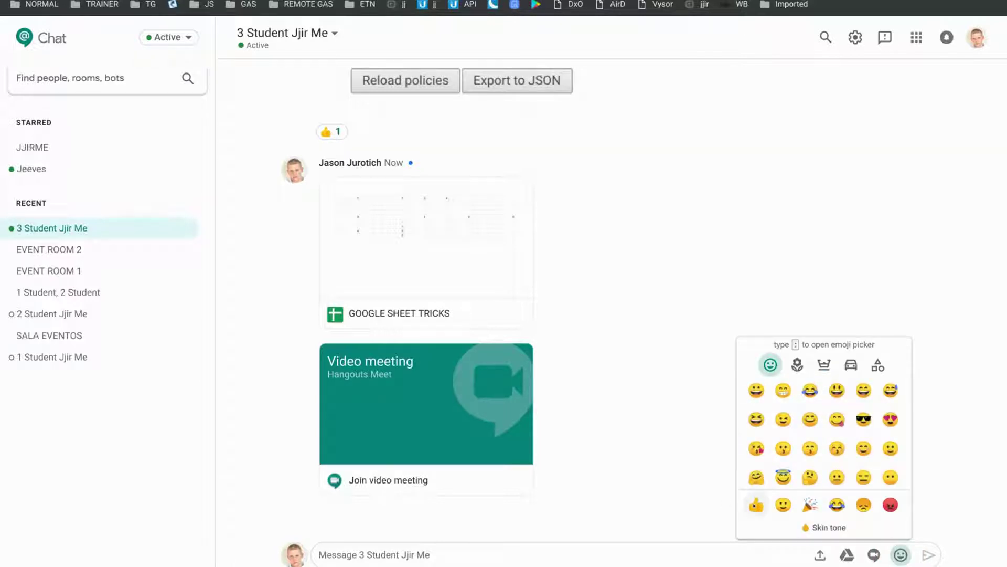
left_click(755, 505)
key("Return")
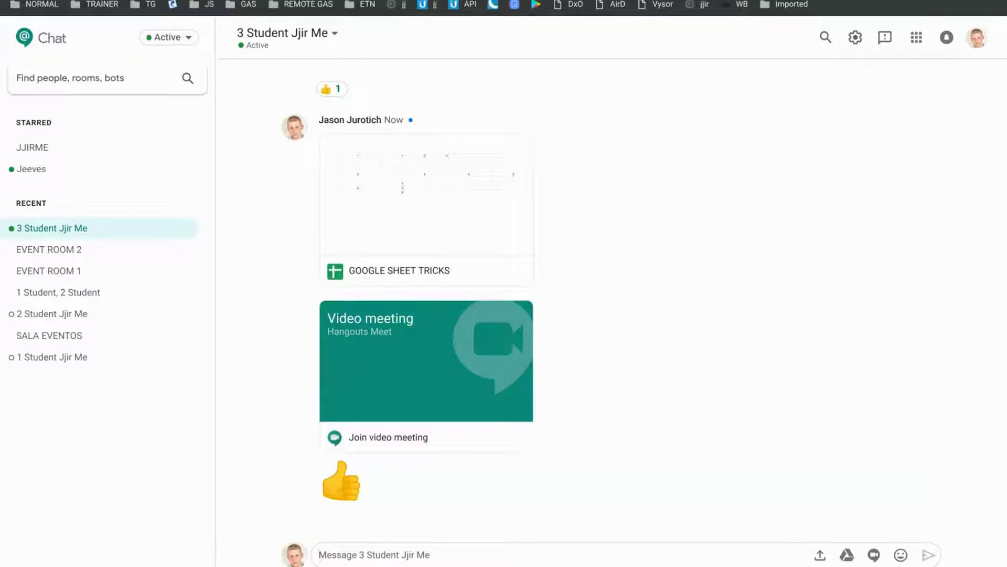
Send the student a message reading "hiv" followed by a thumbs-up emoji.
type("hiv")
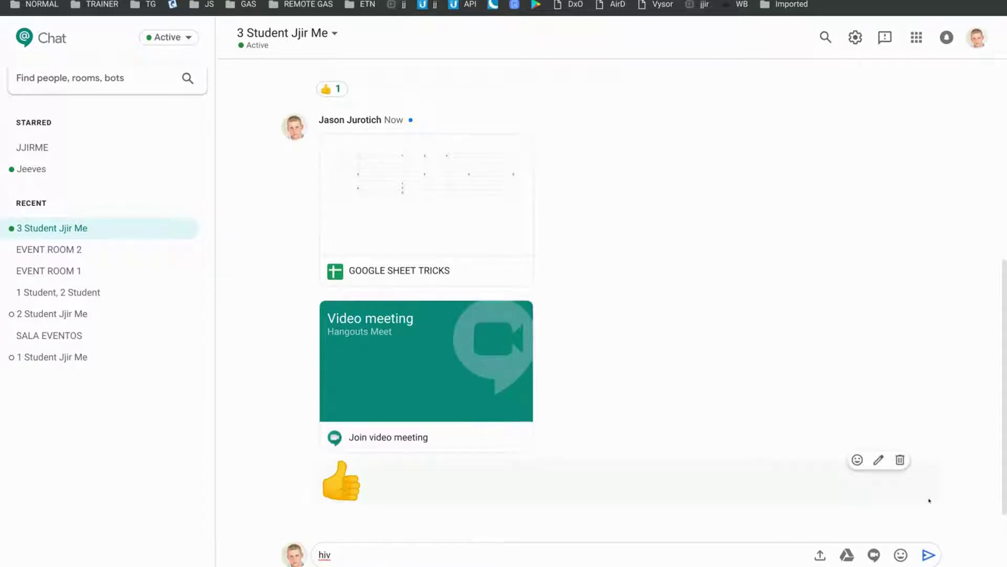
left_click(901, 554)
left_click(755, 499)
key("Return")
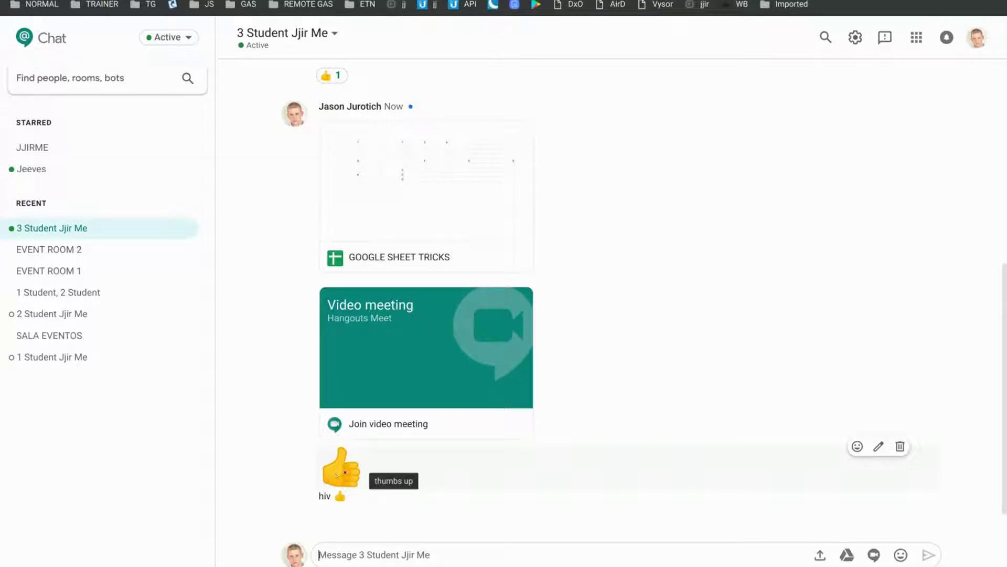
Edit the standalone thumbs-up message by adding a line break after the emoji, and save the update.
left_click(880, 447)
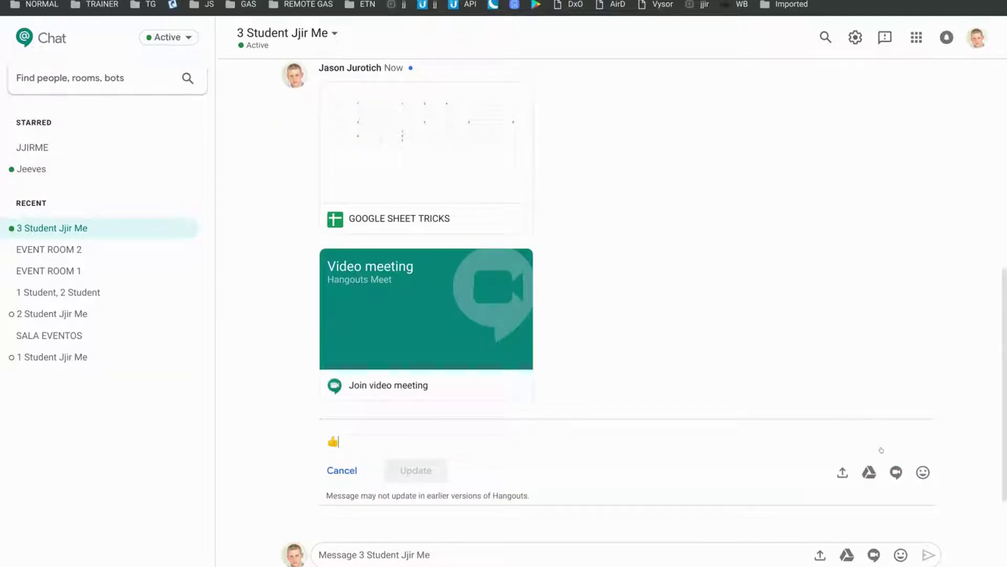
key("shift+Return")
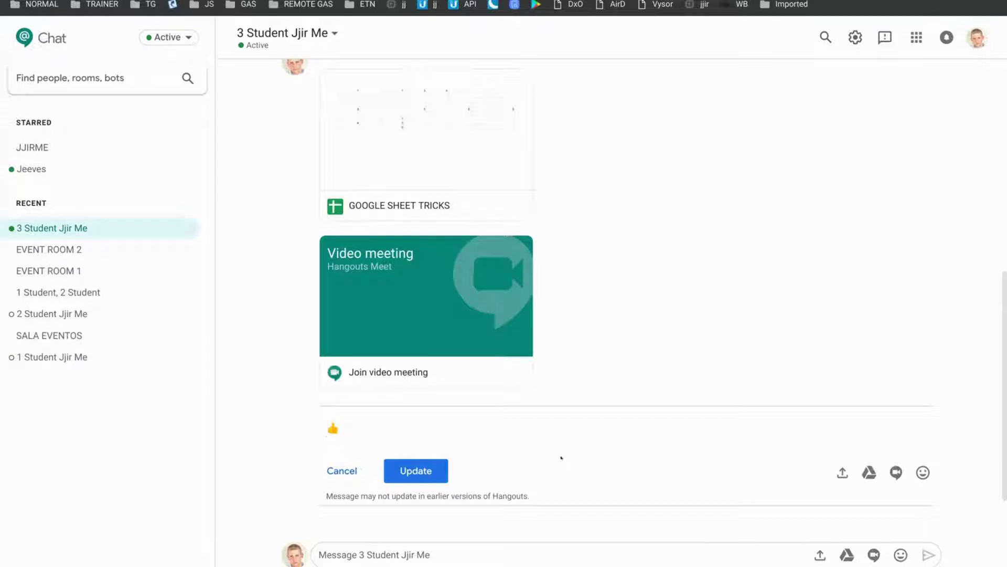
key("Return")
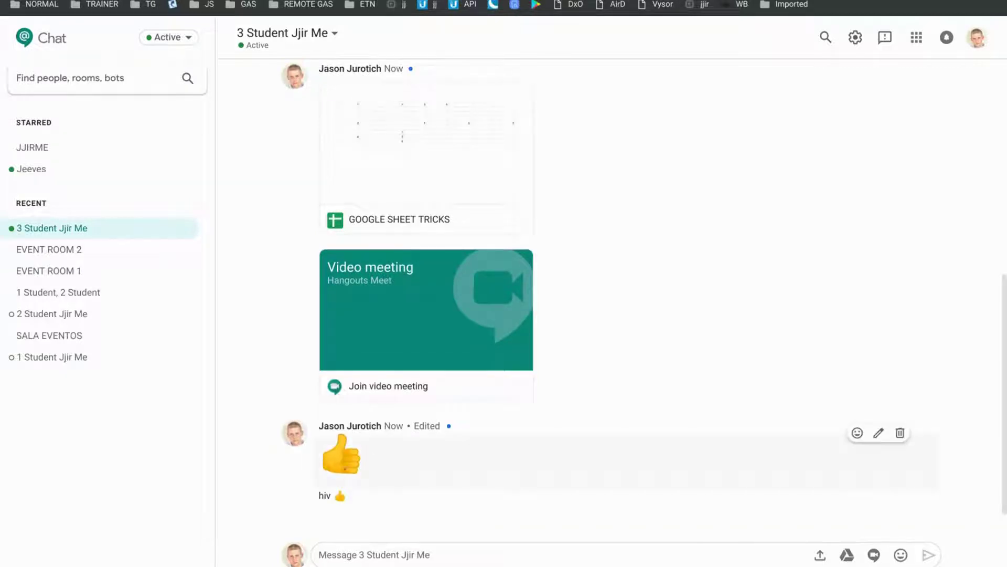
Send the student the message "hi" formatted in bold.
mouse_move(327, 493)
left_click(337, 553)
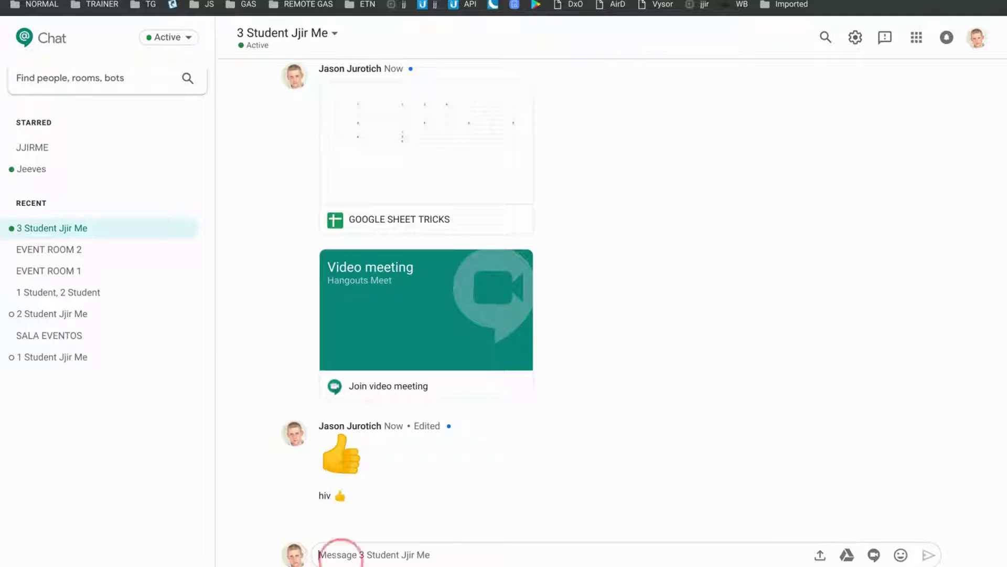
type("hi")
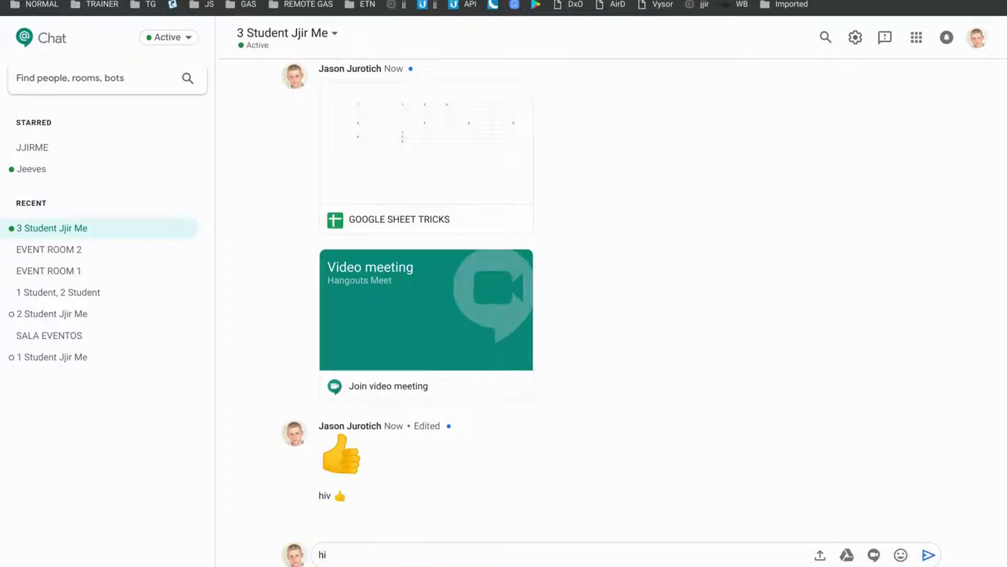
key("ctrl+b")
key("Home")
key("Return")
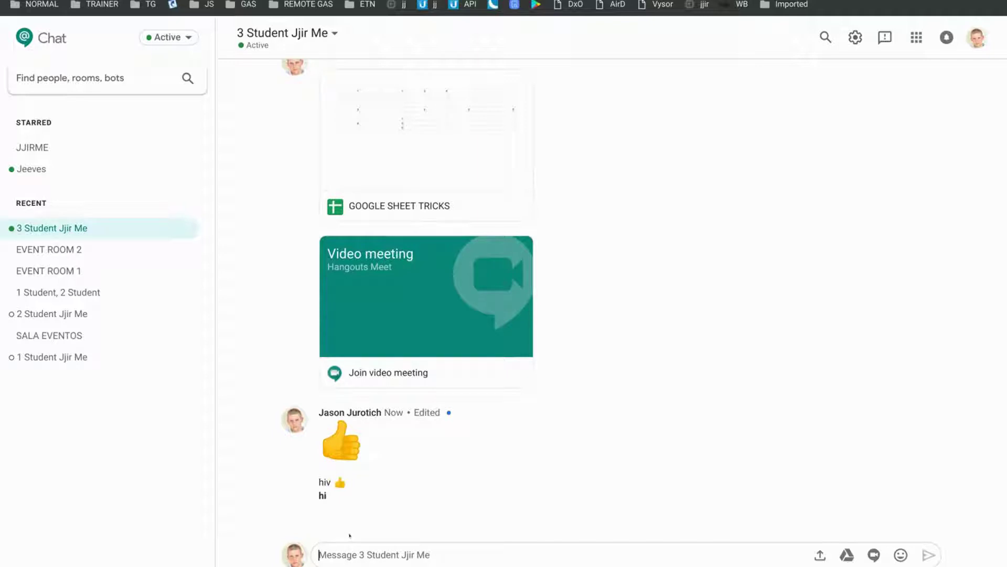
Send the student the message "hi" formatted in italics.
type("hi")
key("ctrl+a")
key("ctrl+i")
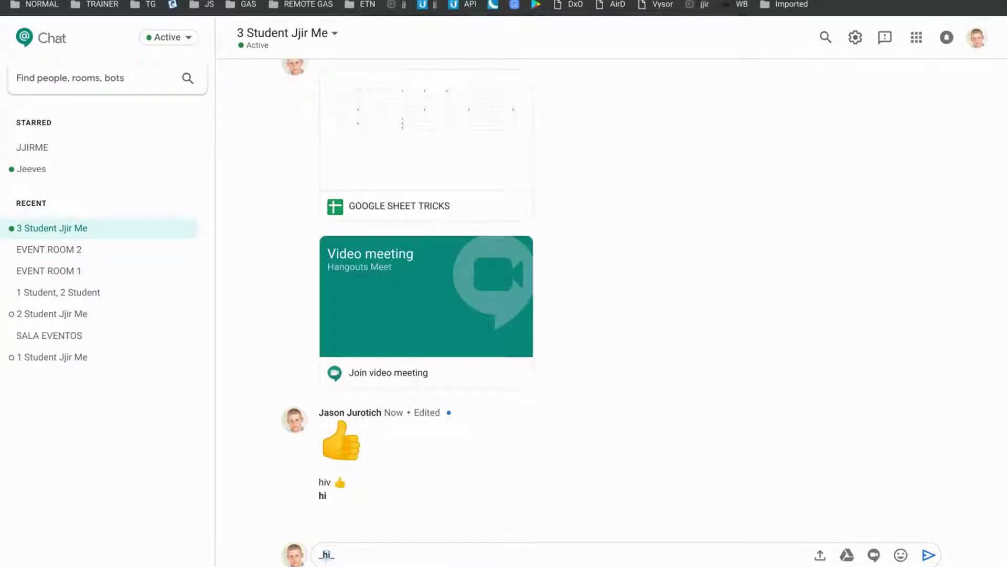
key("Return")
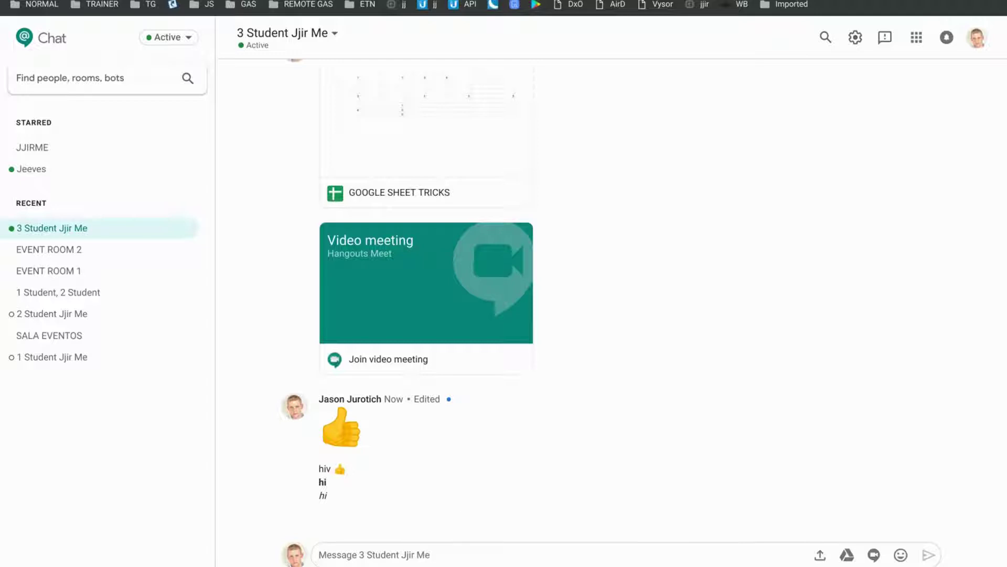
Edit the italic "hi" message so its text is also bold, and update it.
mouse_move(327, 497)
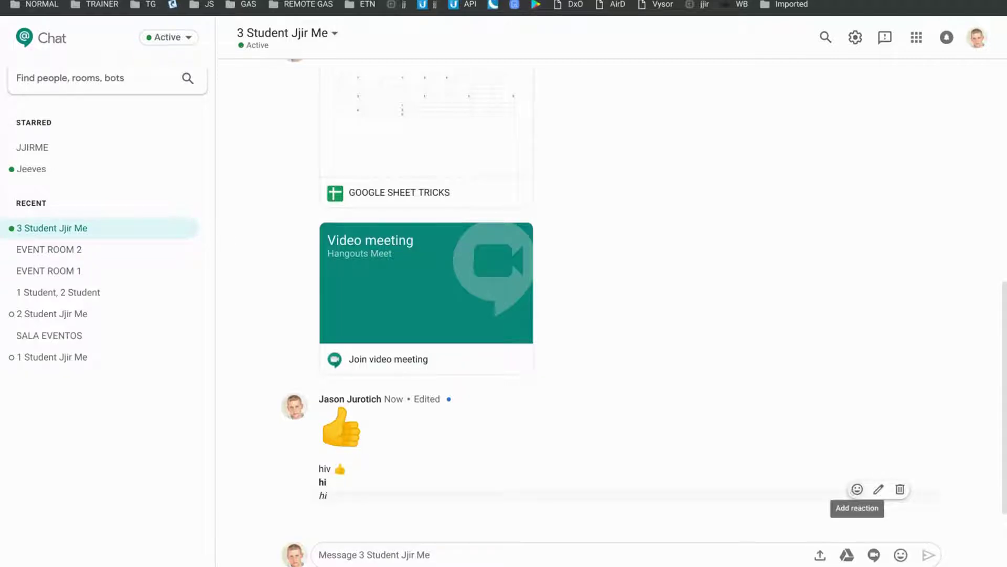
left_click(878, 489)
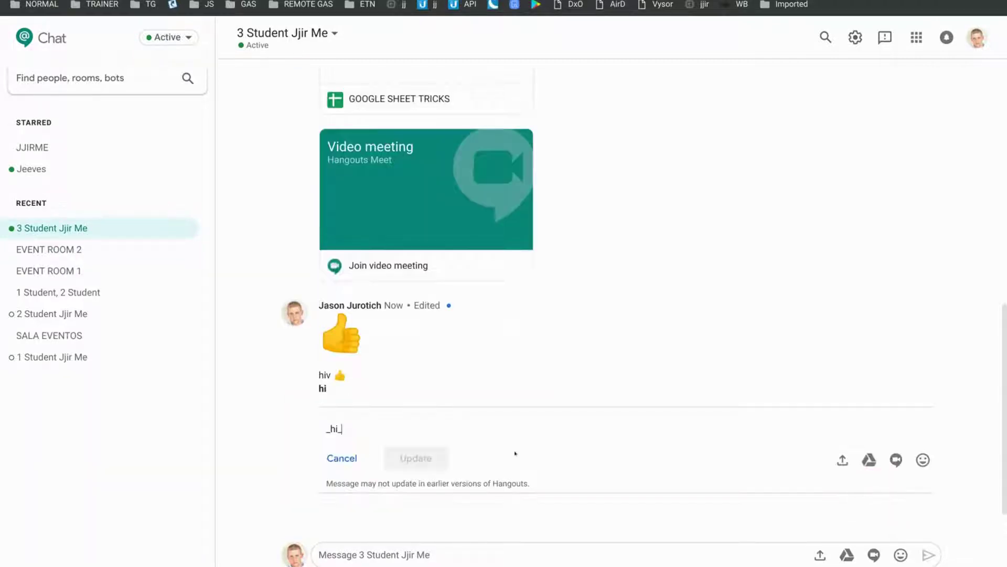
double_click(336, 419)
type("*")
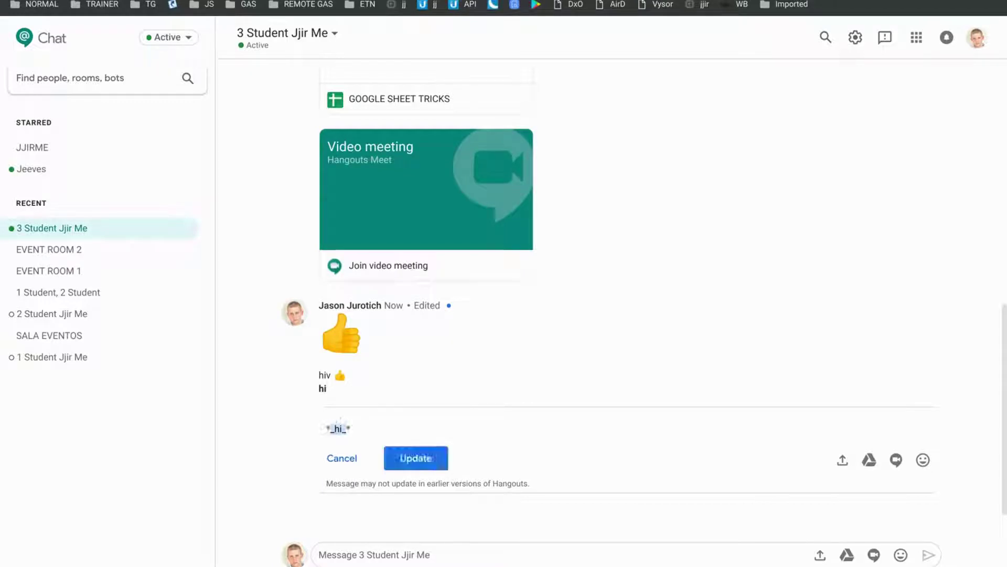
left_click(414, 457)
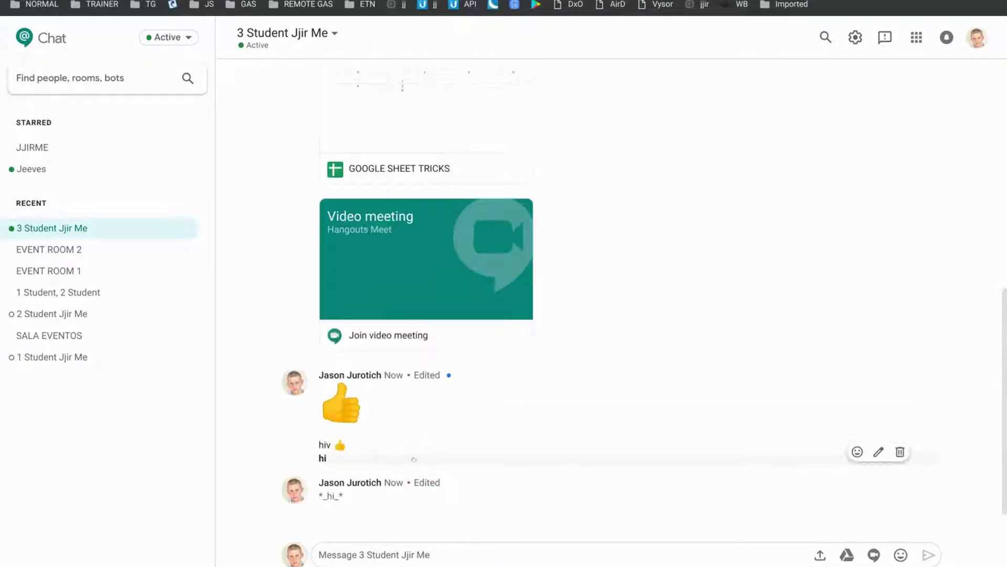
mouse_move(330, 501)
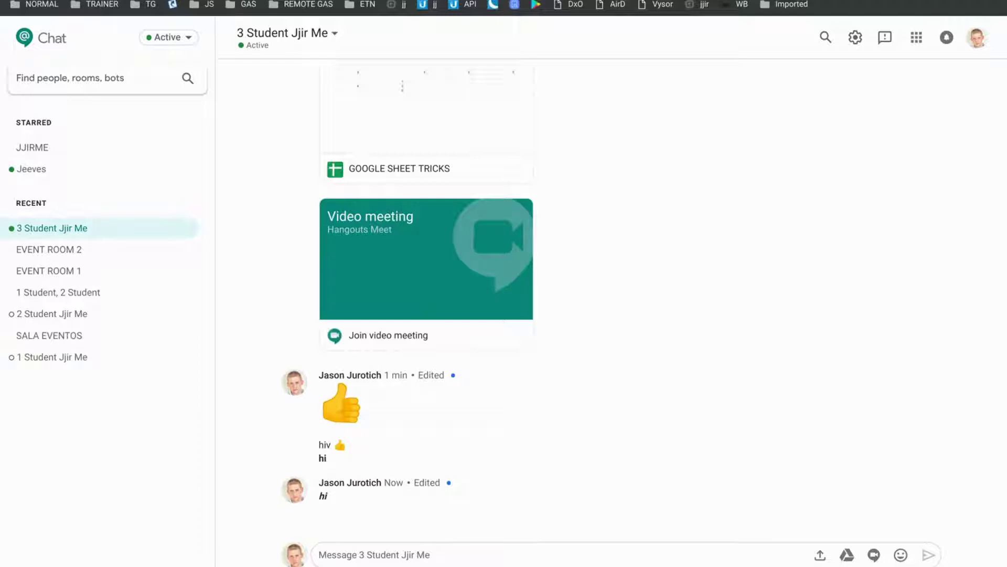
Switch to the student's Chat session, open the conversation to read the new messages, and return to the sender's session.
key("alt+Tab")
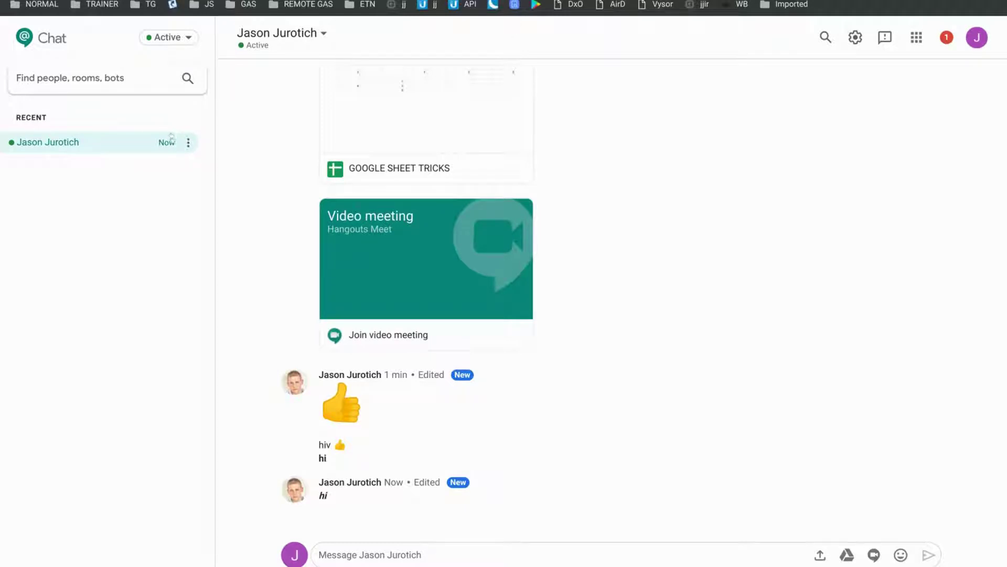
left_click(104, 142)
key("alt+Tab")
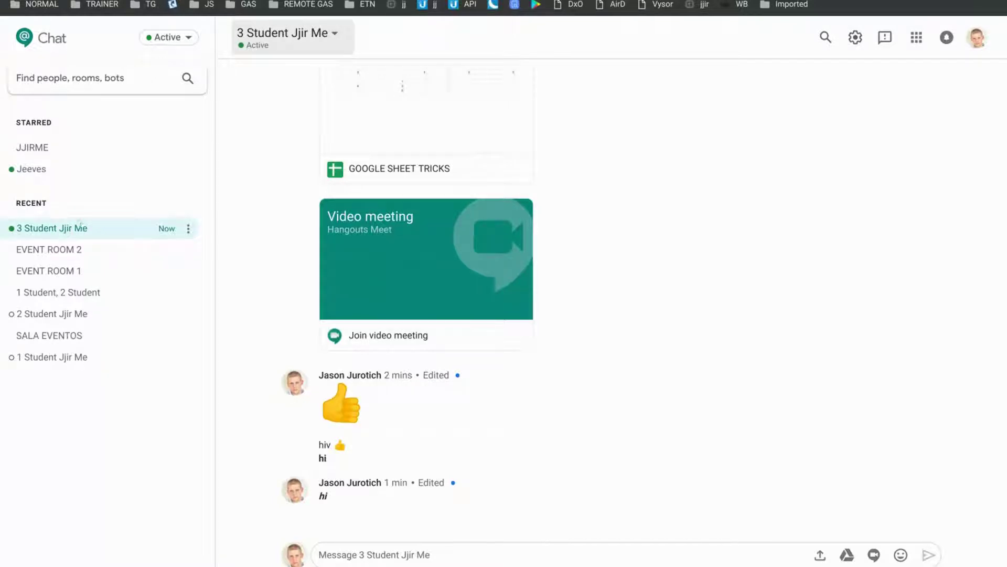
Review the options available for the student's conversation and view its member list.
left_click(187, 227)
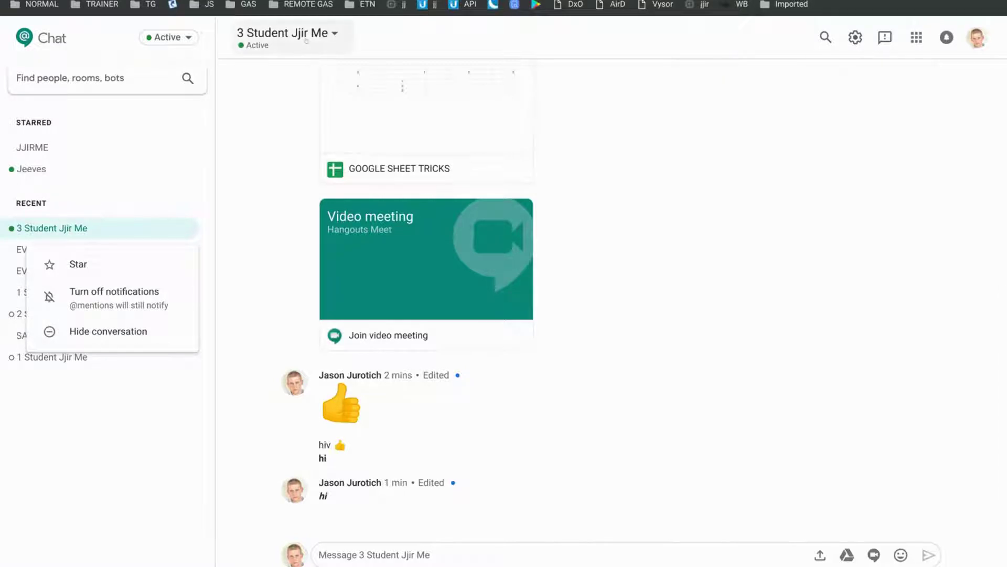
left_click(307, 40)
left_click(306, 38)
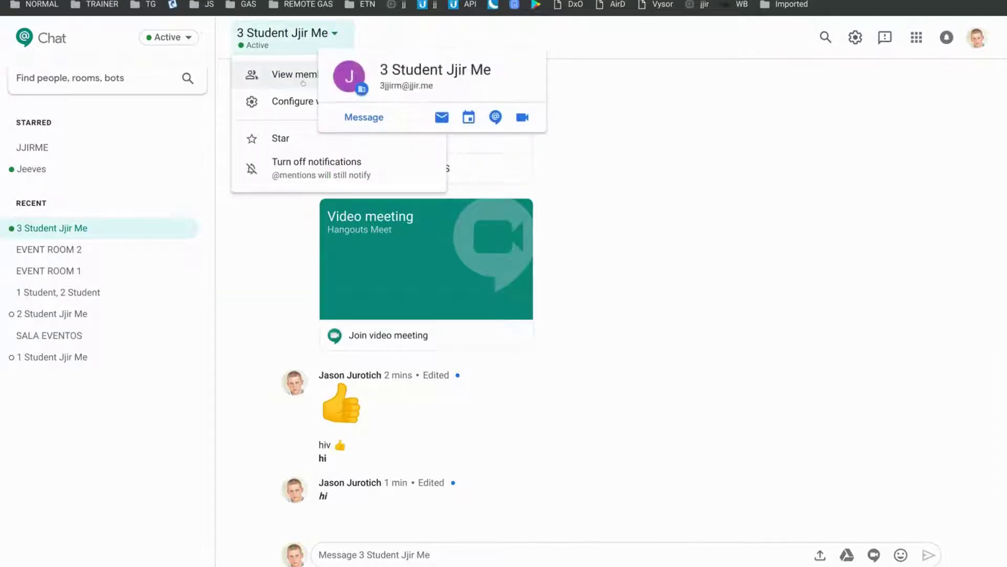
left_click(292, 75)
left_click(411, 242)
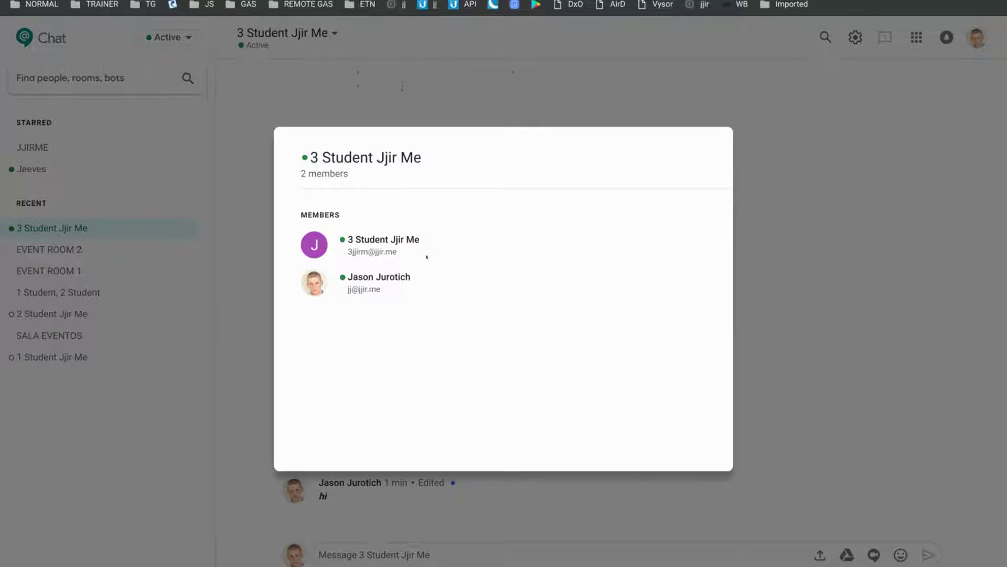
Switch to the student's Chat session and hide the conversation with the sender.
key("ctrl+Tab")
left_click(187, 142)
left_click(104, 247)
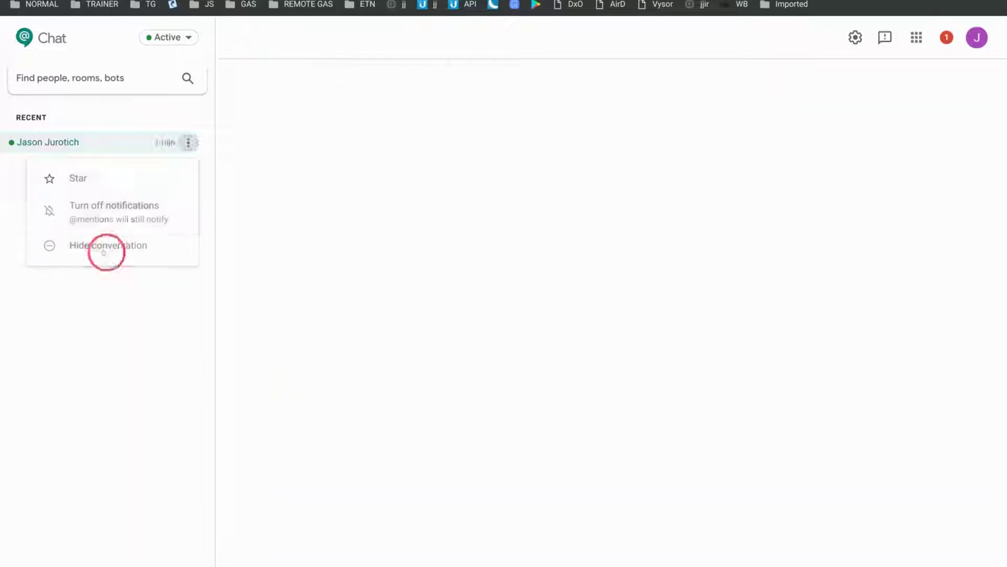
Search for the sender by first name in the student's session and reopen the hidden conversation.
left_click(55, 83)
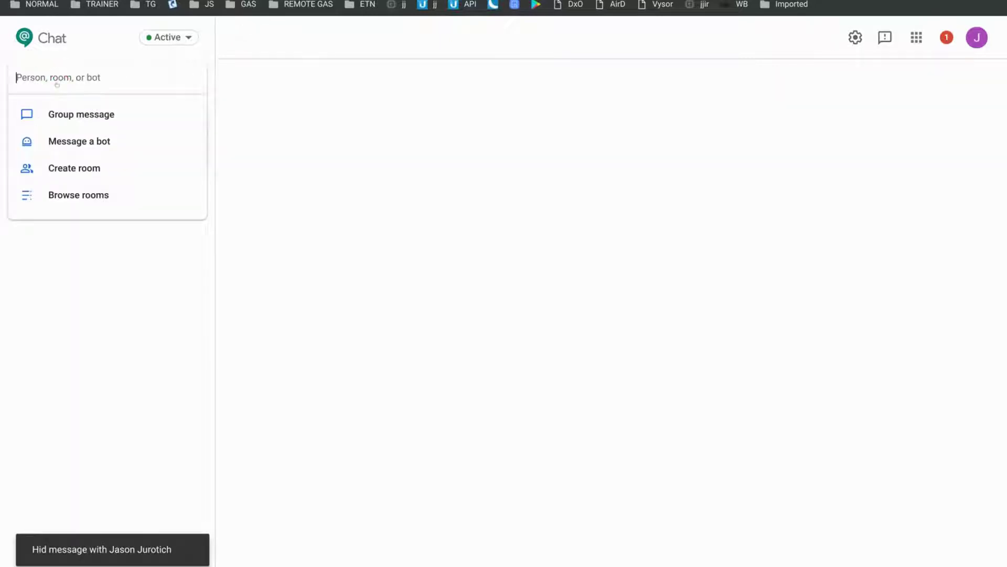
type("jason")
key("Return")
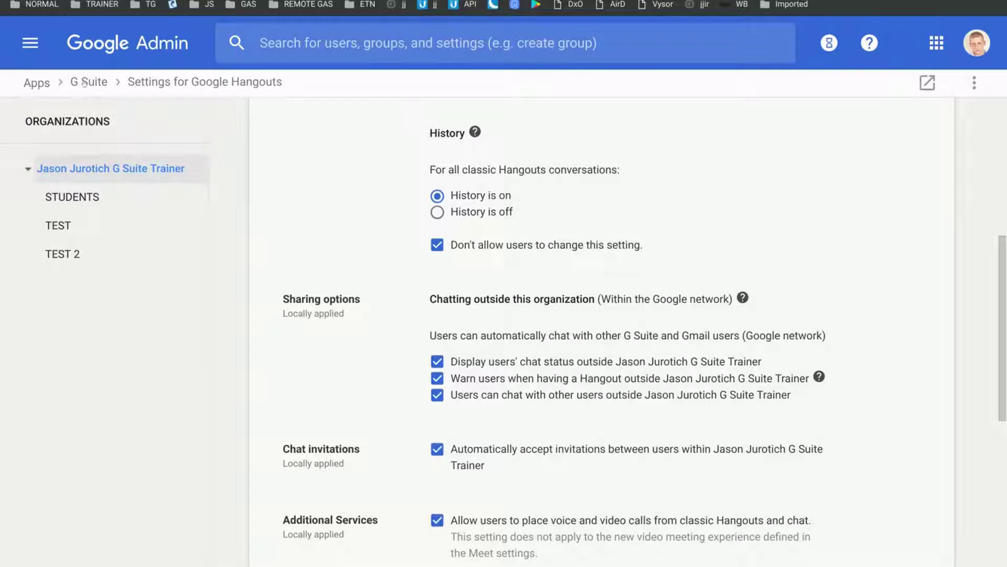
In Google Admin, open the Hangouts Chat service settings and review the History On/Off options for direct messages.
left_click(89, 82)
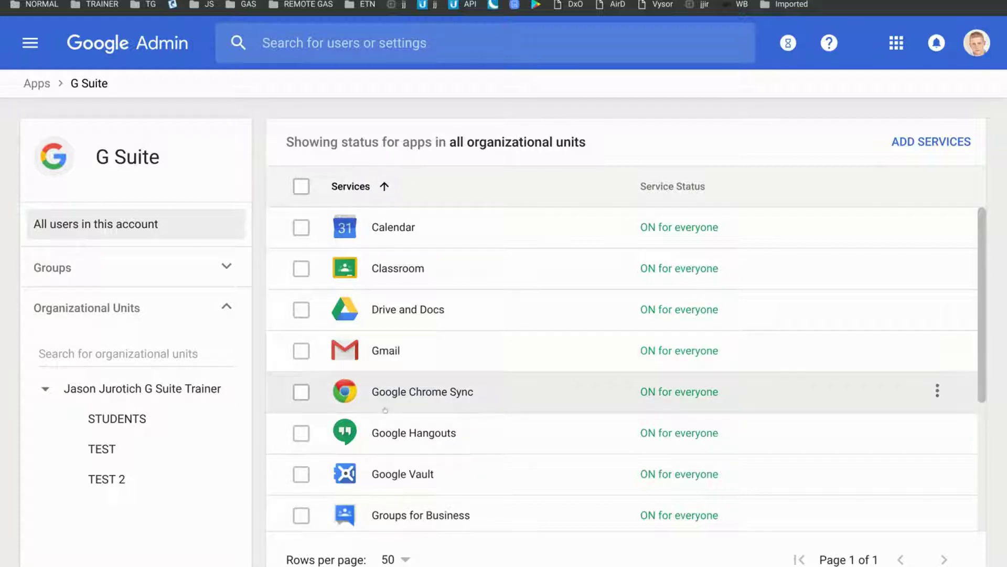
scroll(385, 410, "down", 3)
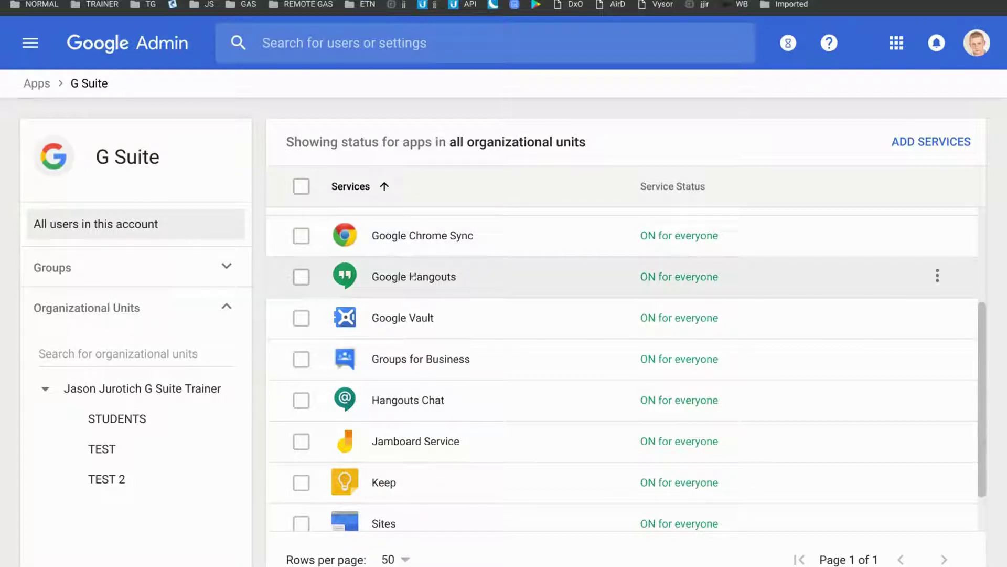
scroll(448, 329, "down", 1)
scroll(416, 335, "up", 3)
scroll(416, 335, "down", 3)
left_click(416, 335)
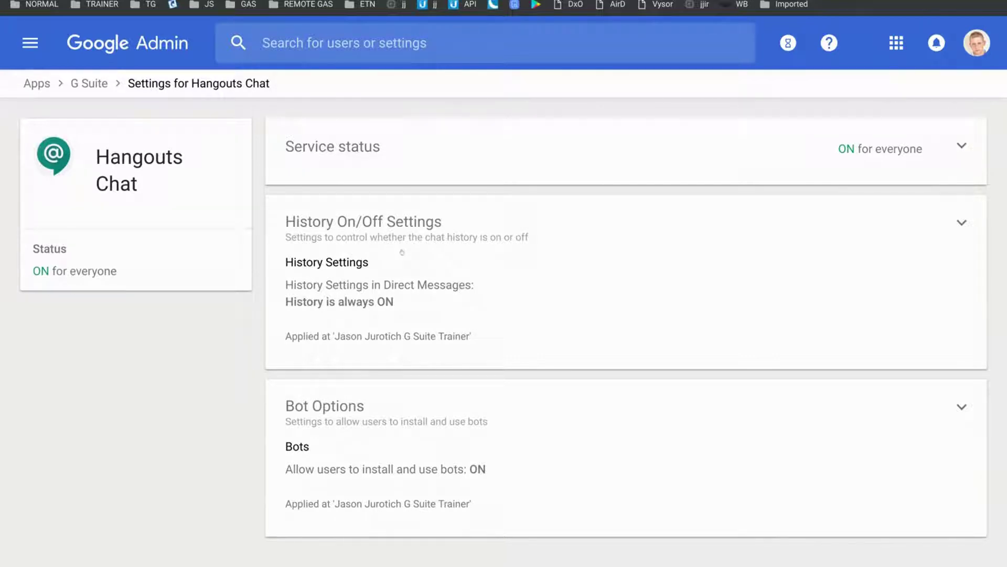
left_click(401, 250)
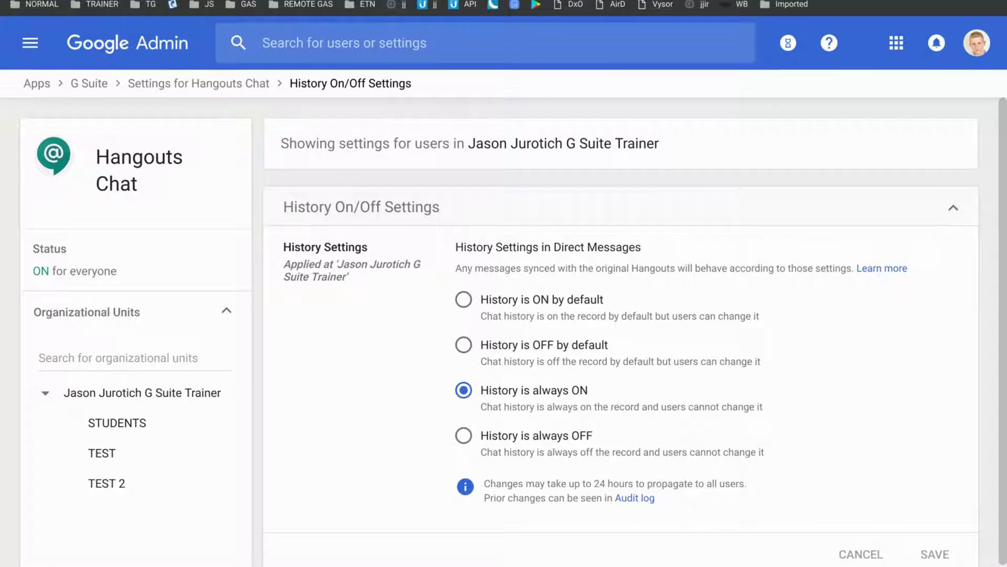
In the Google Hangouts chat settings, disable "Don't allow users to change this setting" for history and save the change.
left_click(90, 83)
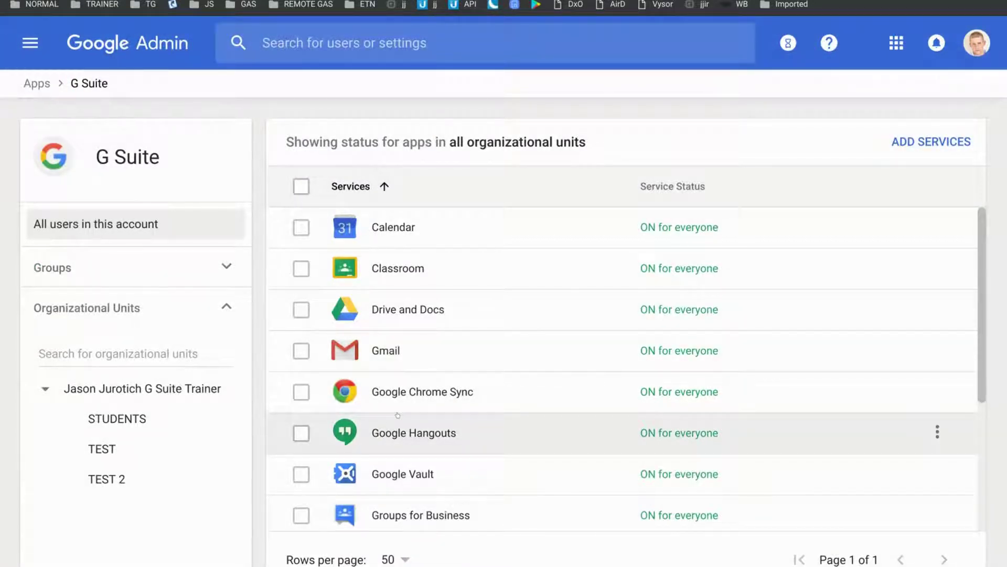
left_click(439, 351)
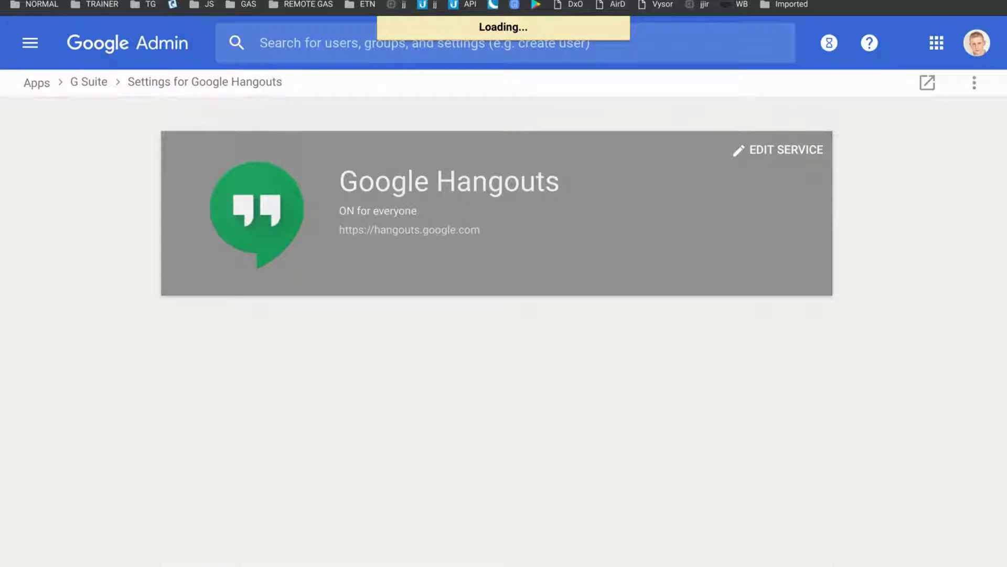
left_click(436, 354)
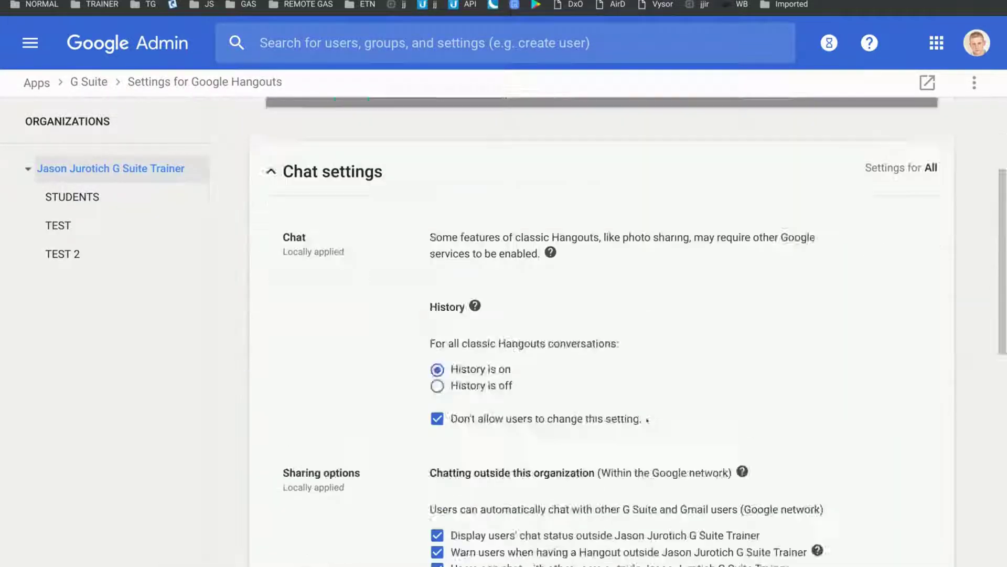
scroll(647, 420, "down", 3)
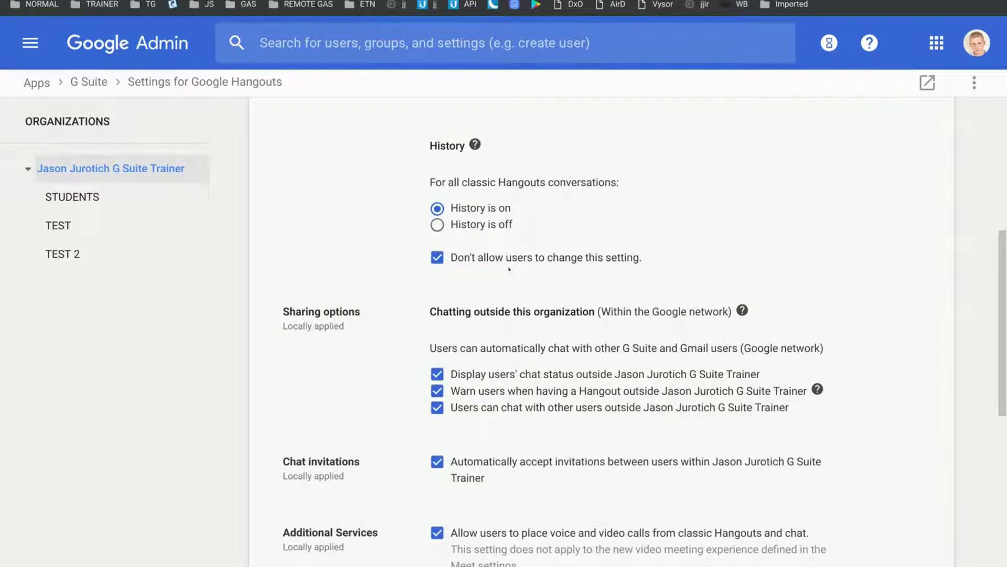
left_click(496, 258)
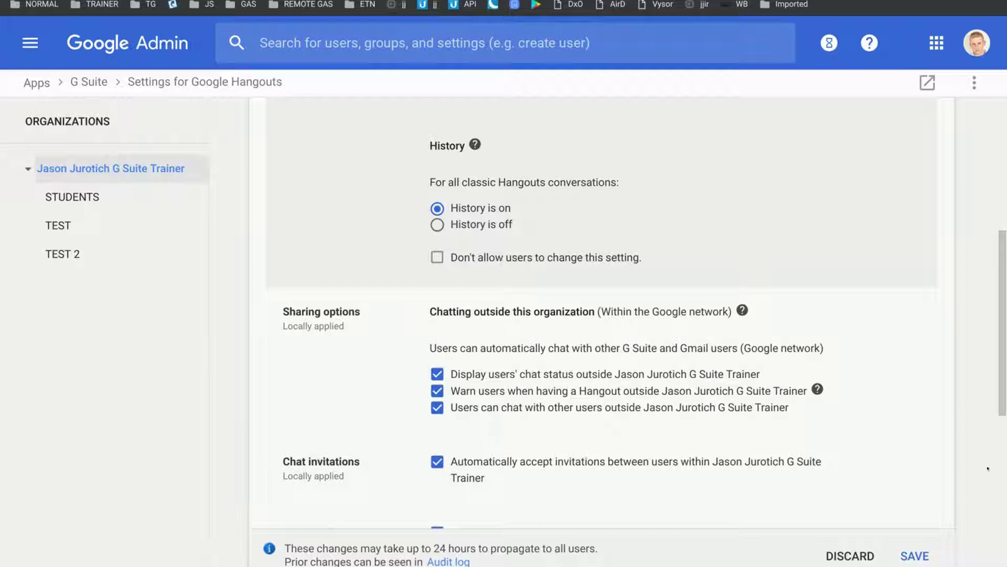
left_click(915, 556)
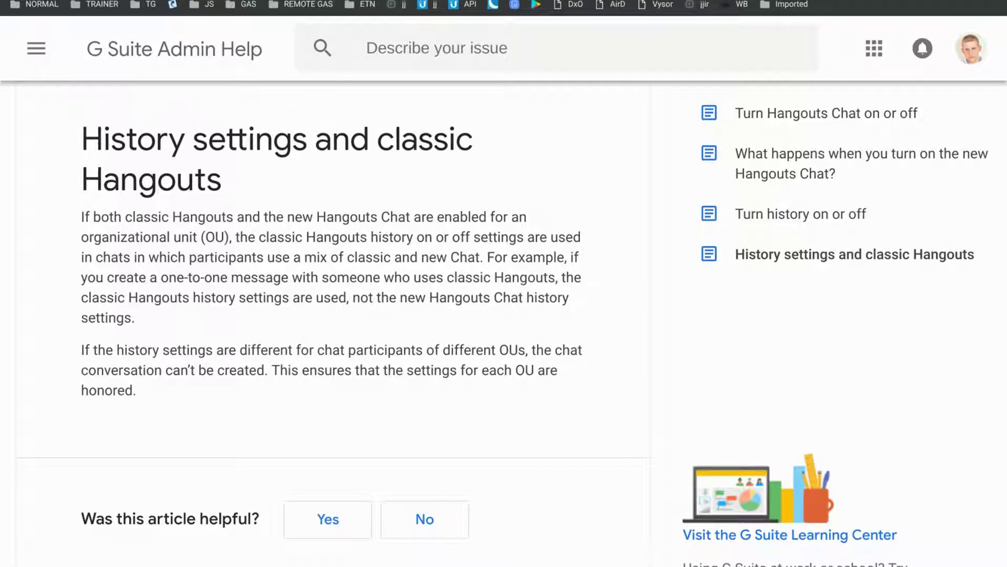
Switch to the student's Chat session and toggle the conversation's message history setting several times.
key("ctrl+Tab")
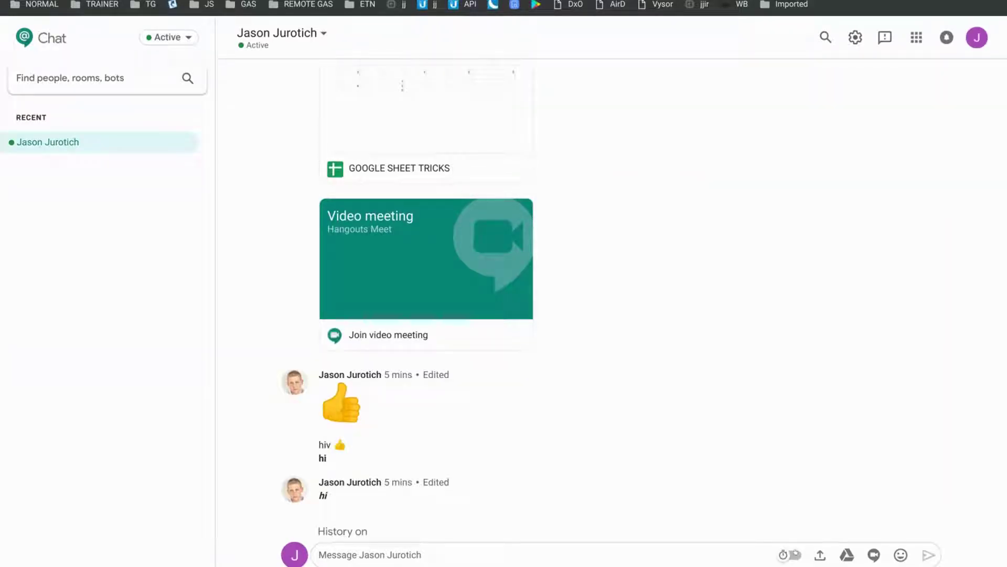
left_click(792, 554)
left_click(792, 555)
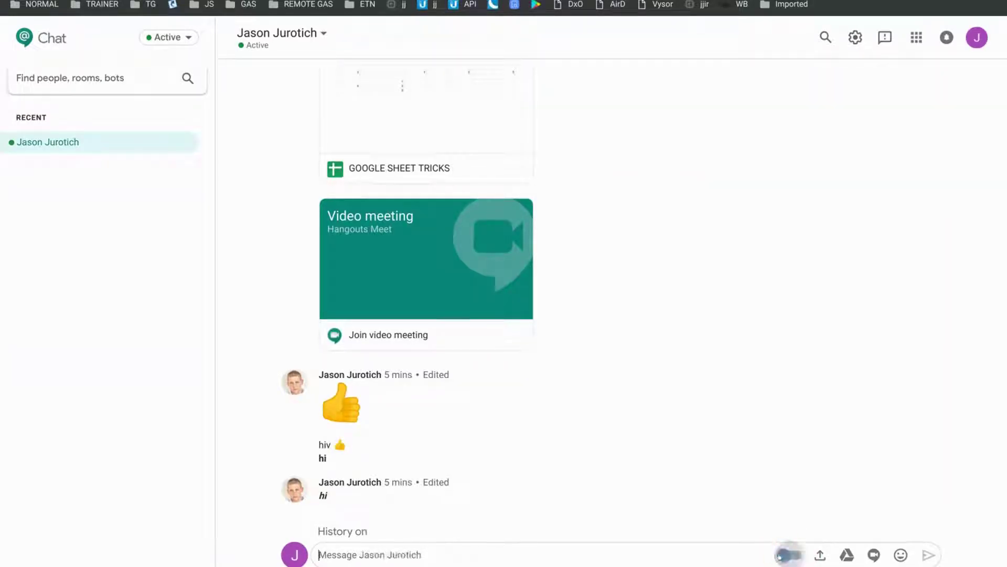
left_click(780, 555)
left_click(781, 555)
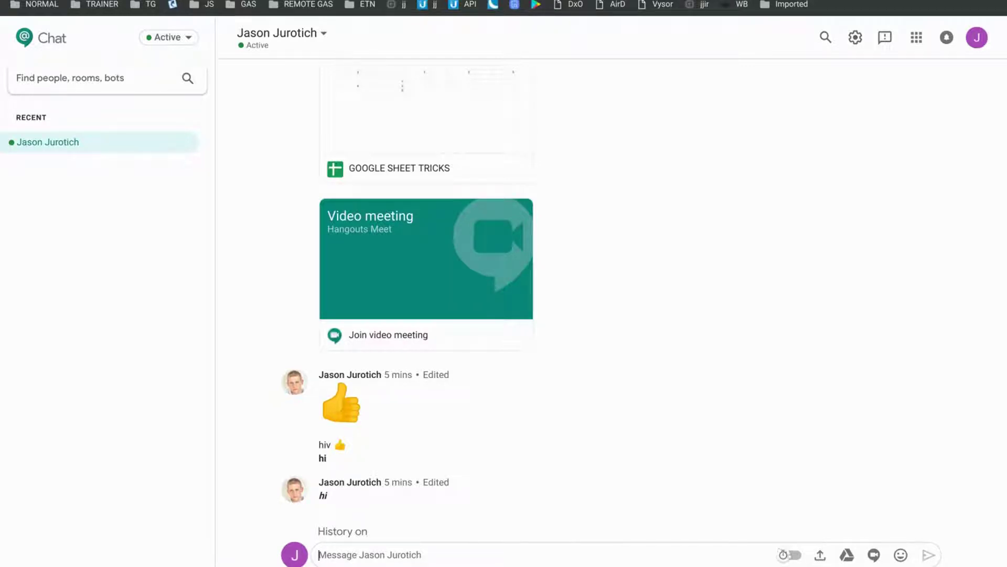
left_click(786, 555)
left_click(787, 555)
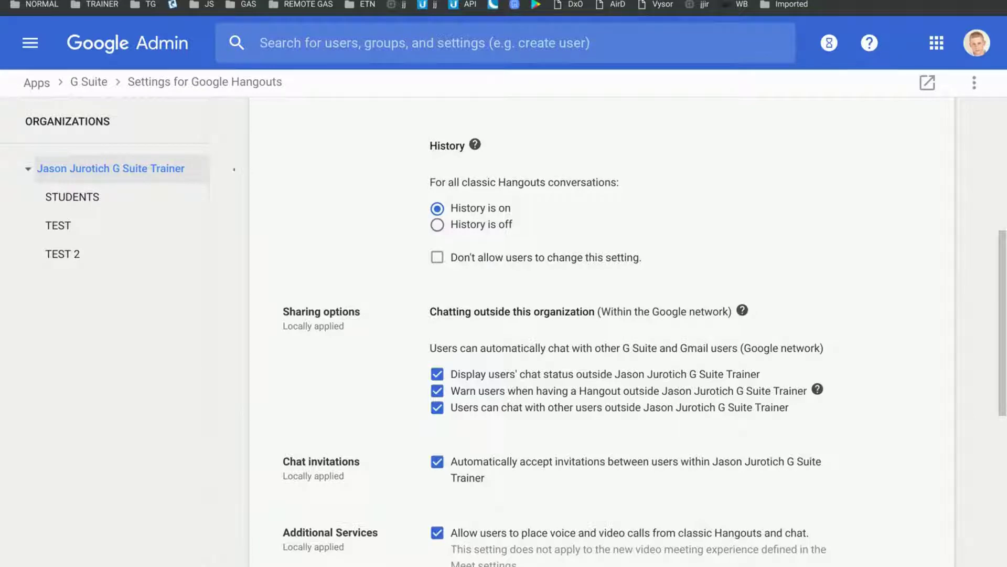
In the Google Hangouts chat settings, enable "Don't allow users to change this setting" for history and save the change.
scroll(400, 231, "up", 6)
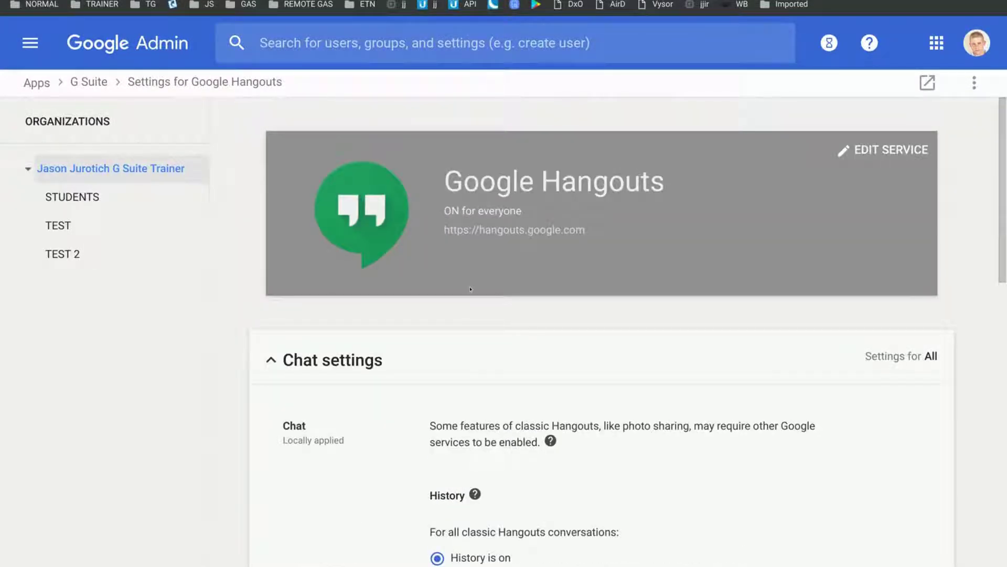
scroll(602, 330, "down", 5)
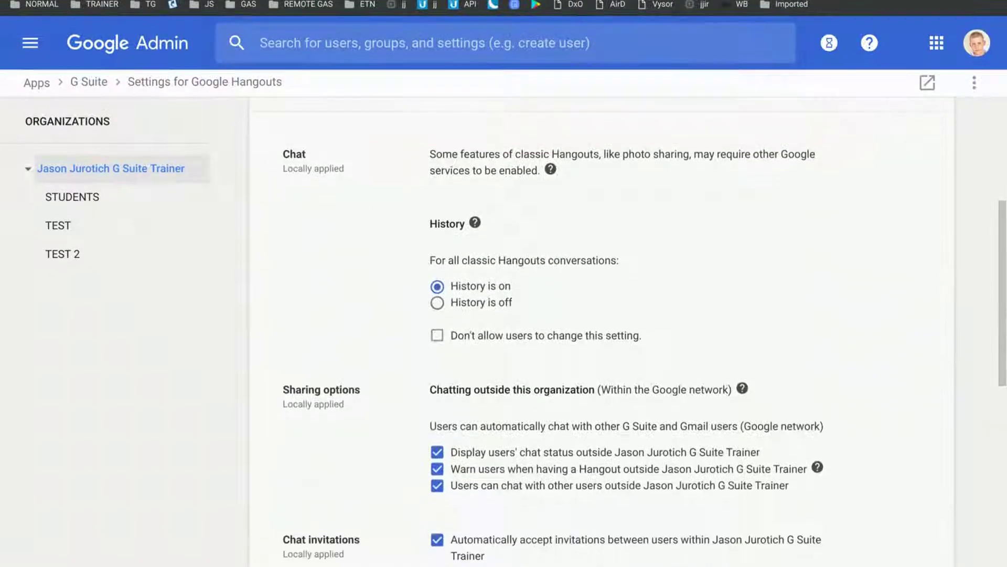
scroll(491, 339, "up", 5)
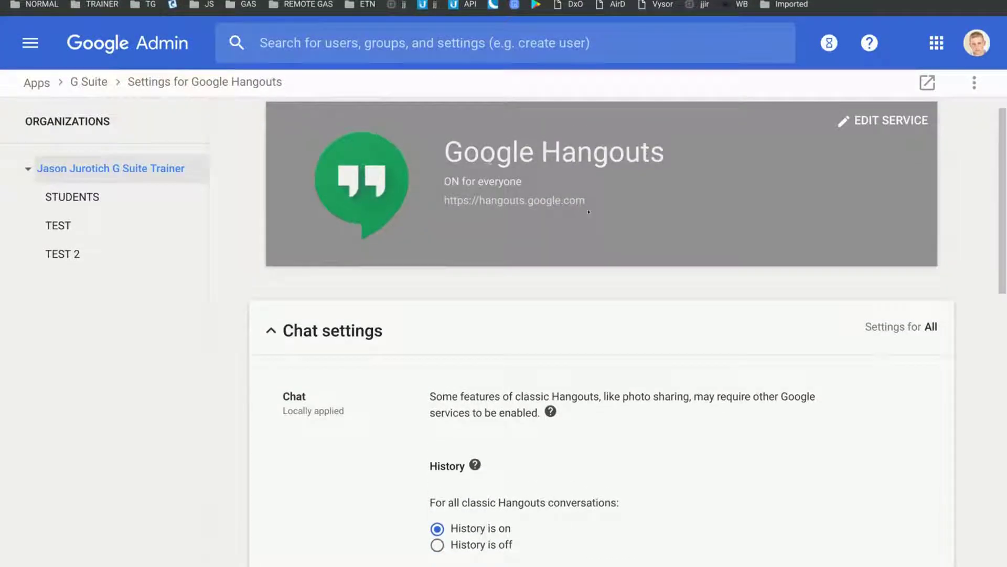
scroll(491, 339, "down", 5)
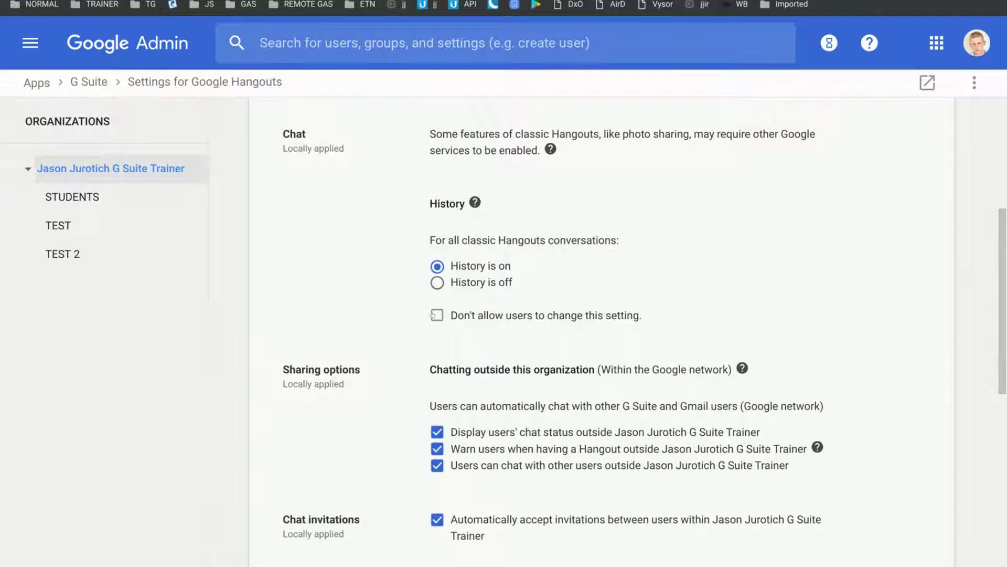
left_click(435, 315)
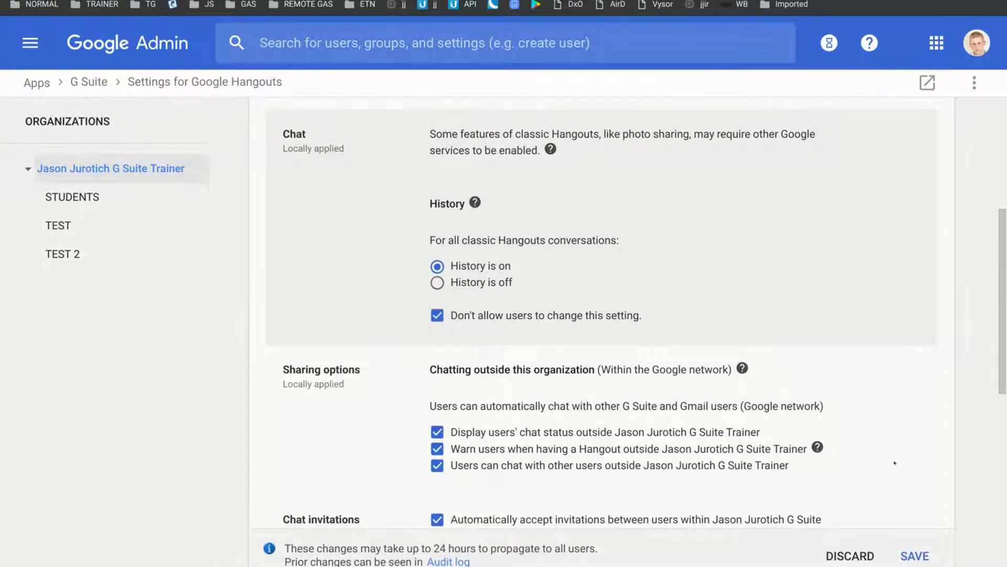
left_click(914, 555)
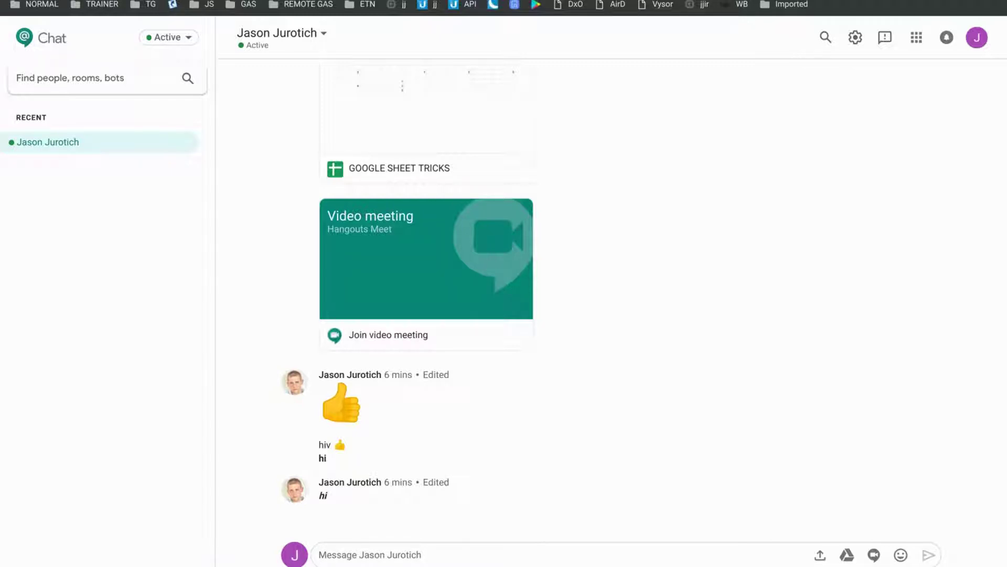
Switch to Google Vault, review the default and custom retention rules, including the Mail rule's duration options, and open the "chat" matter.
key("alt+Tab")
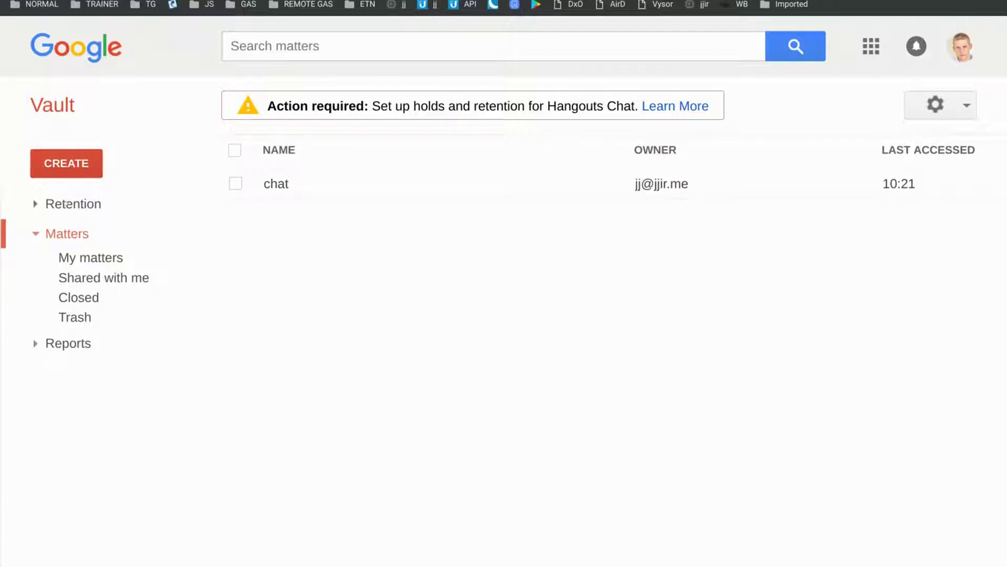
left_click(69, 204)
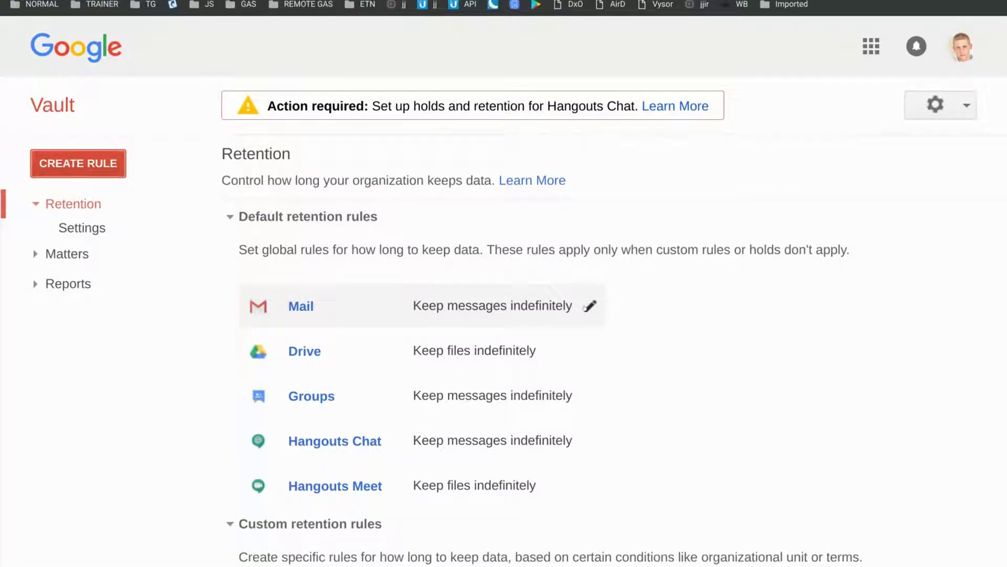
left_click(590, 306)
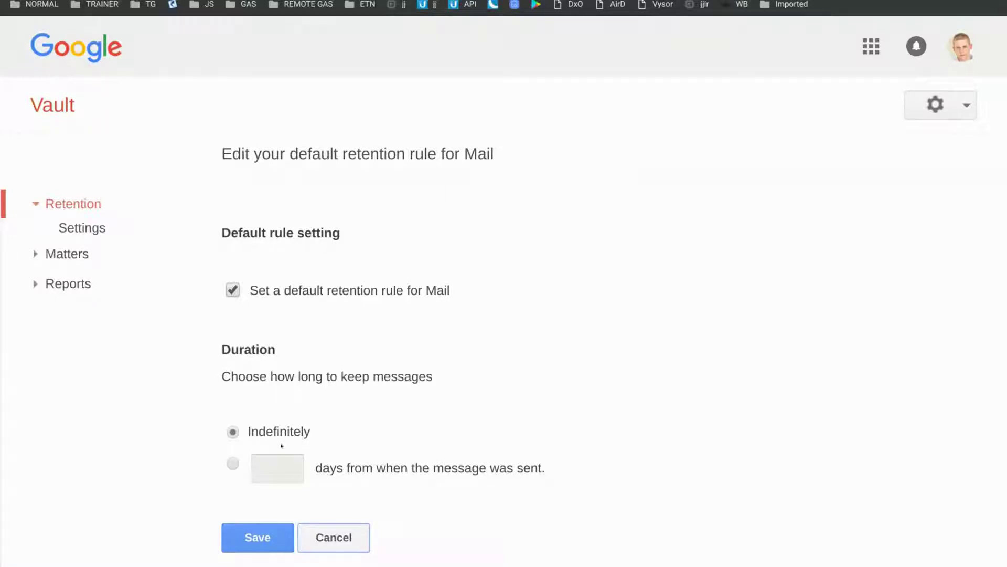
left_click(323, 545)
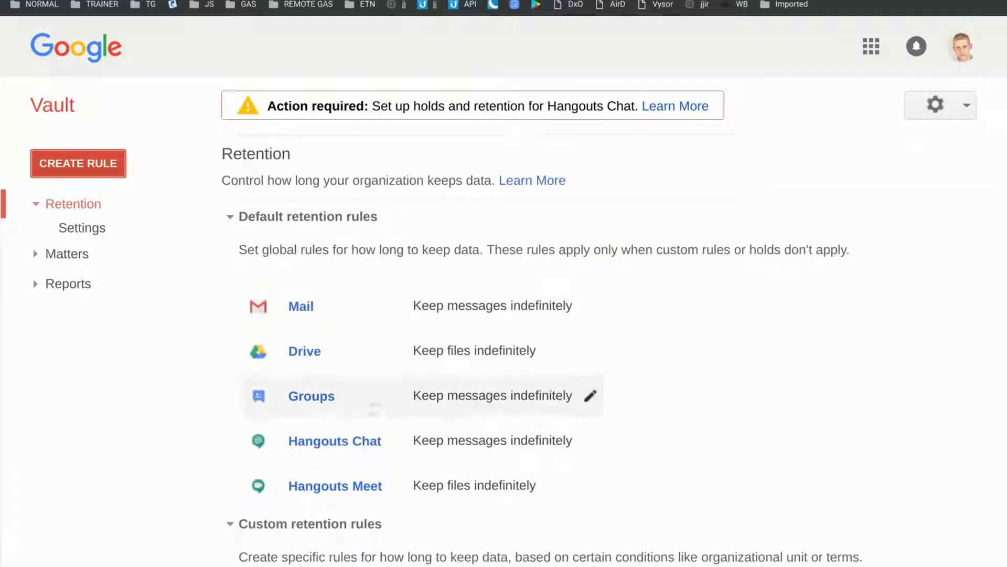
scroll(502, 440, "down", 6)
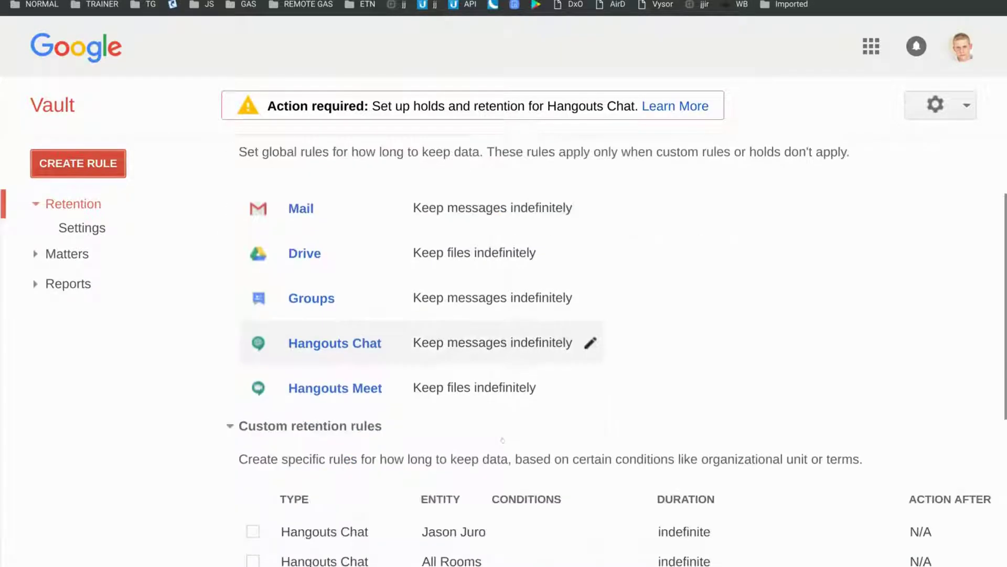
scroll(502, 439, "up", 1)
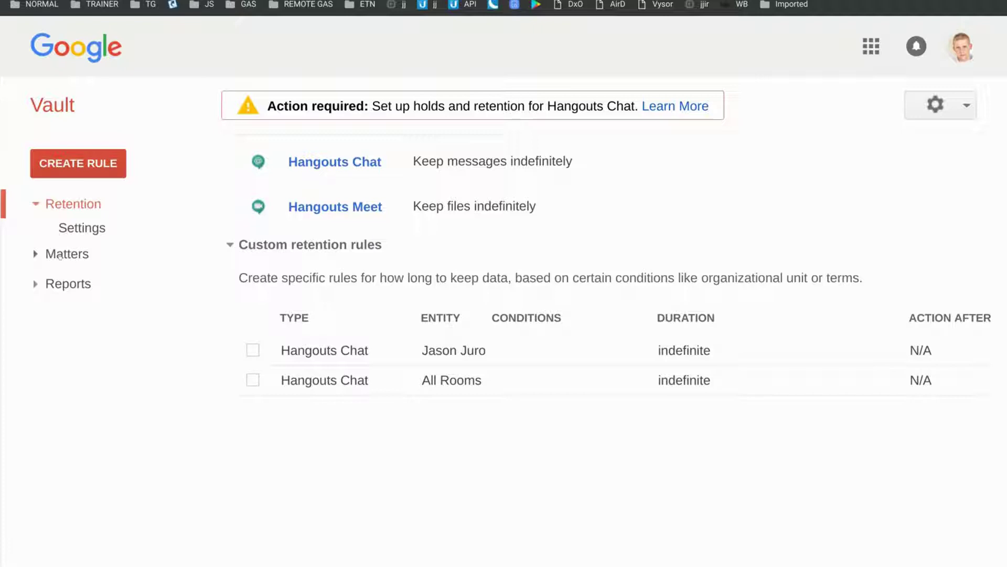
left_click(66, 254)
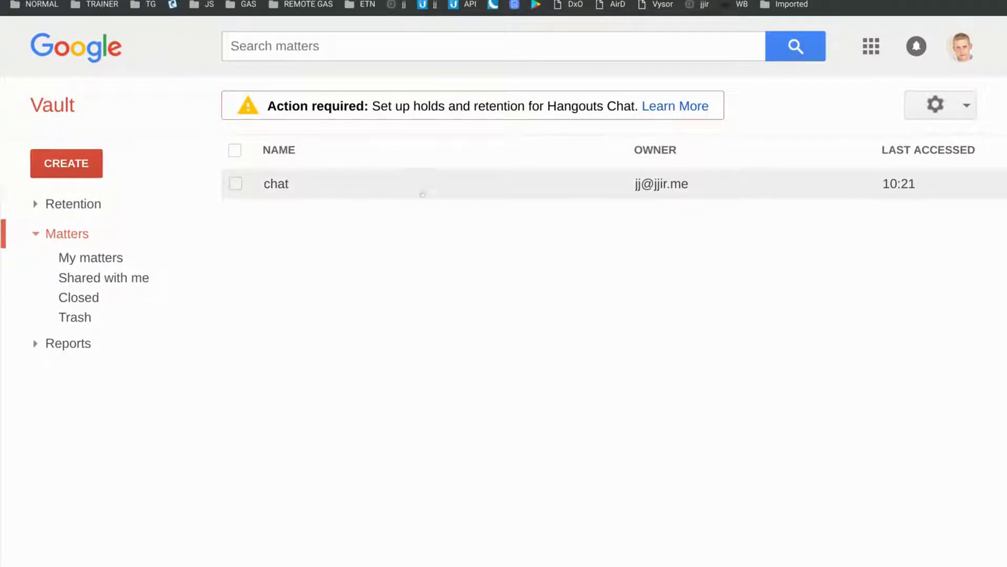
left_click(424, 192)
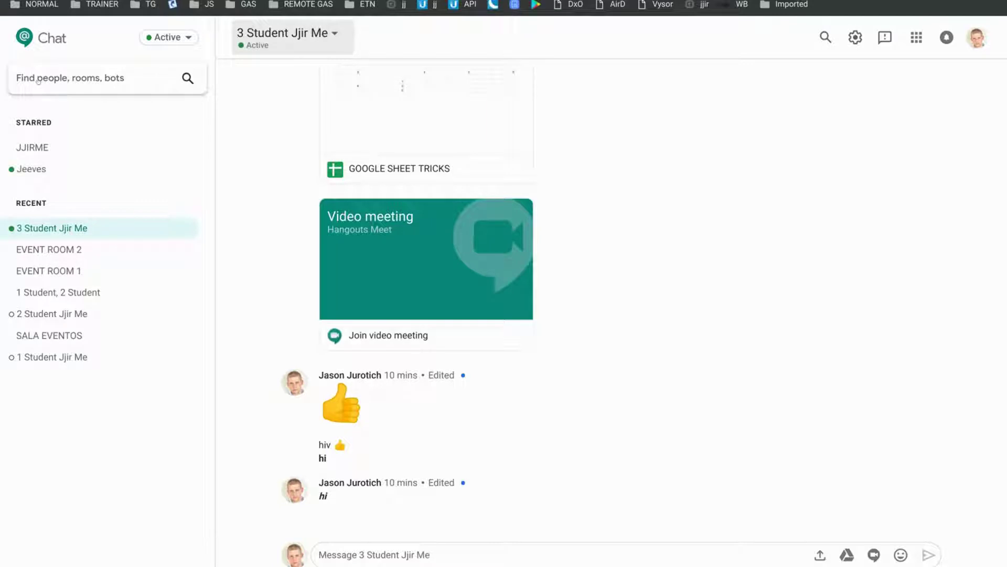
In the teacher's Chat session, open a group message with the first and second students and send the suggested reply "Nothing much".
left_click(105, 80)
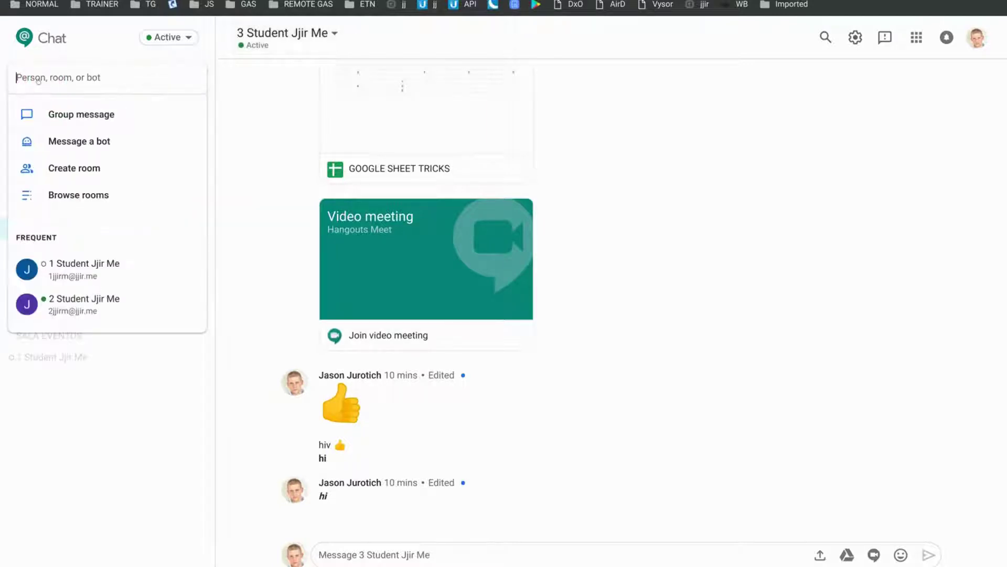
left_click(74, 115)
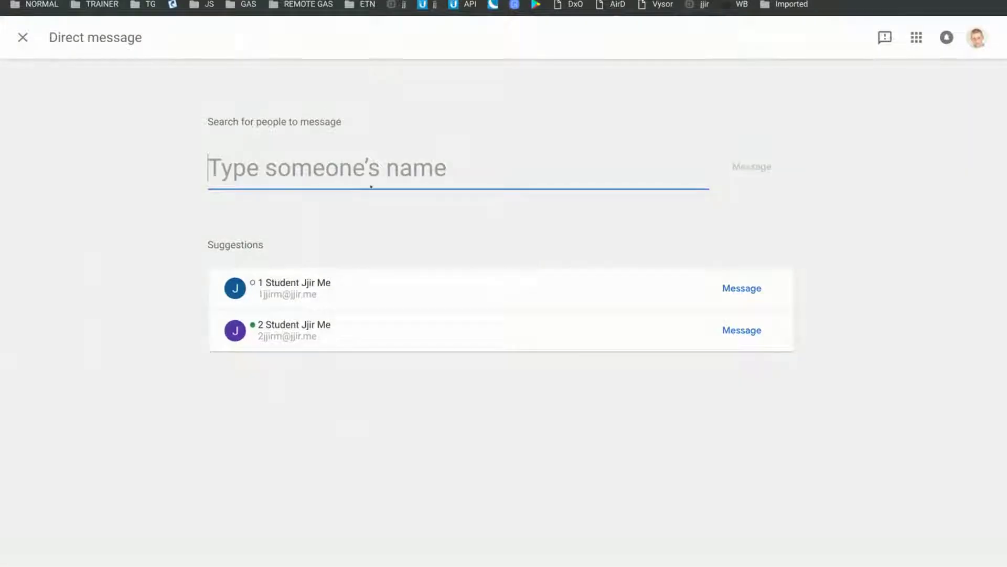
left_click(351, 283)
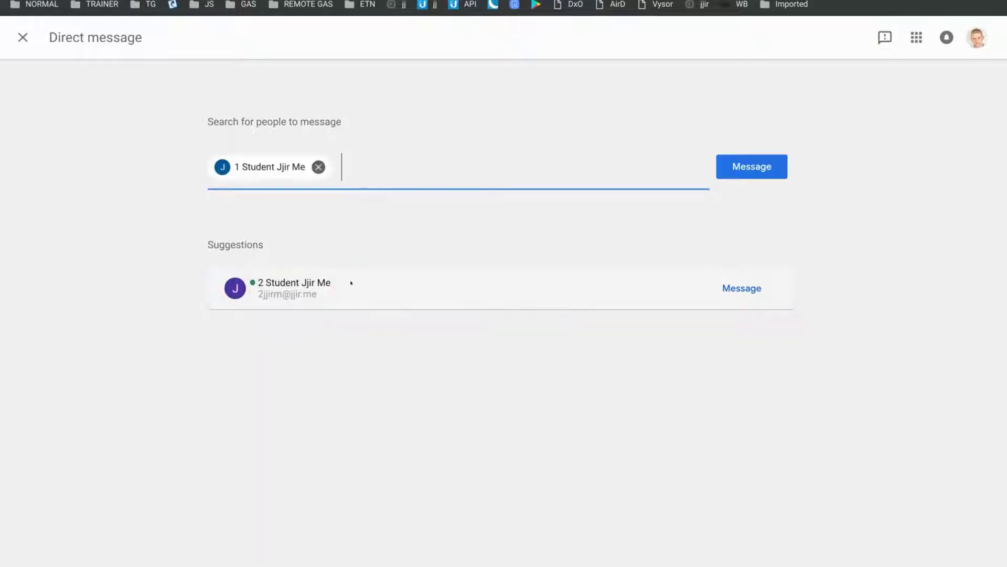
left_click(351, 283)
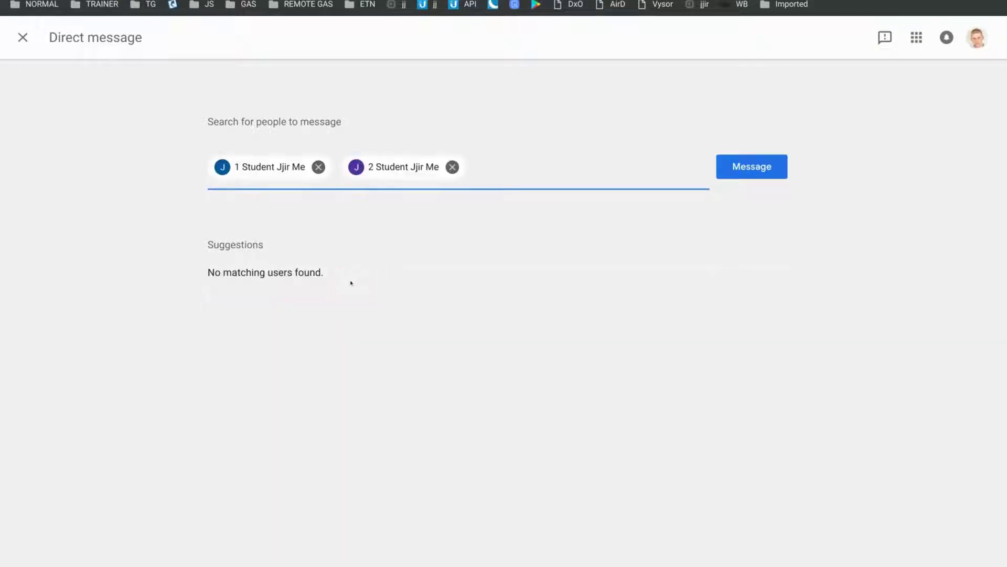
left_click(747, 165)
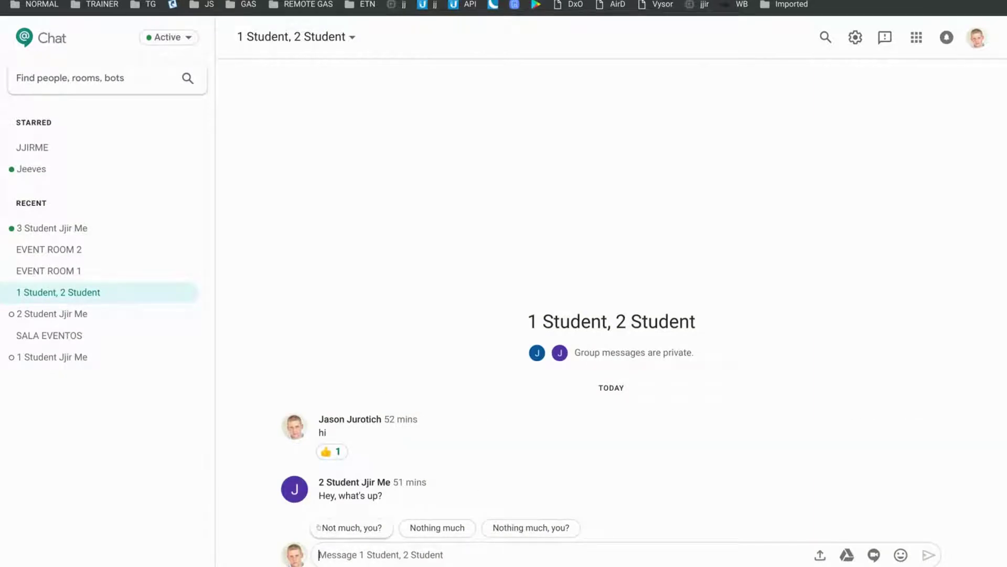
left_click(455, 530)
key("Return")
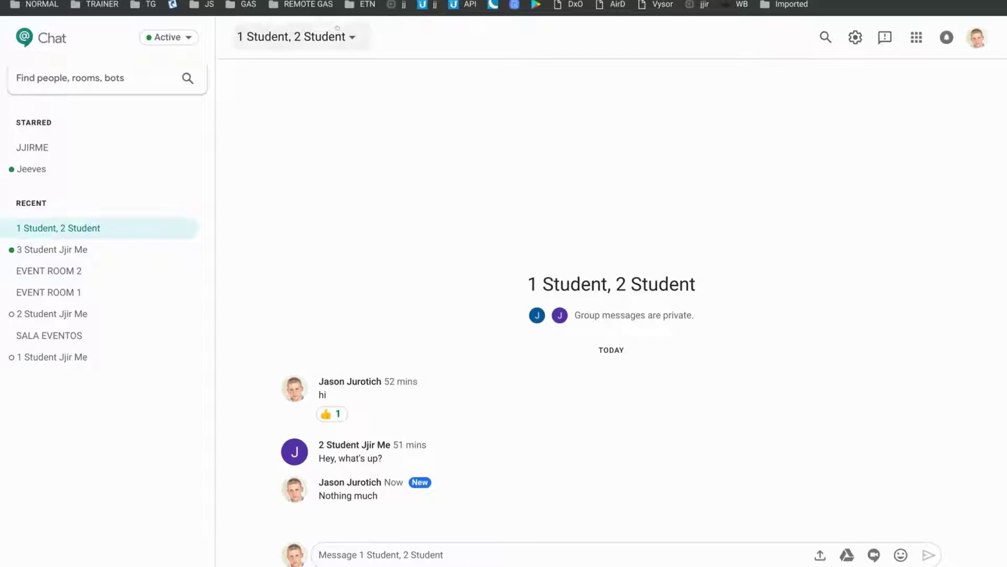
View the group conversation's members and check the actions available for each student, then close the list.
left_click(296, 37)
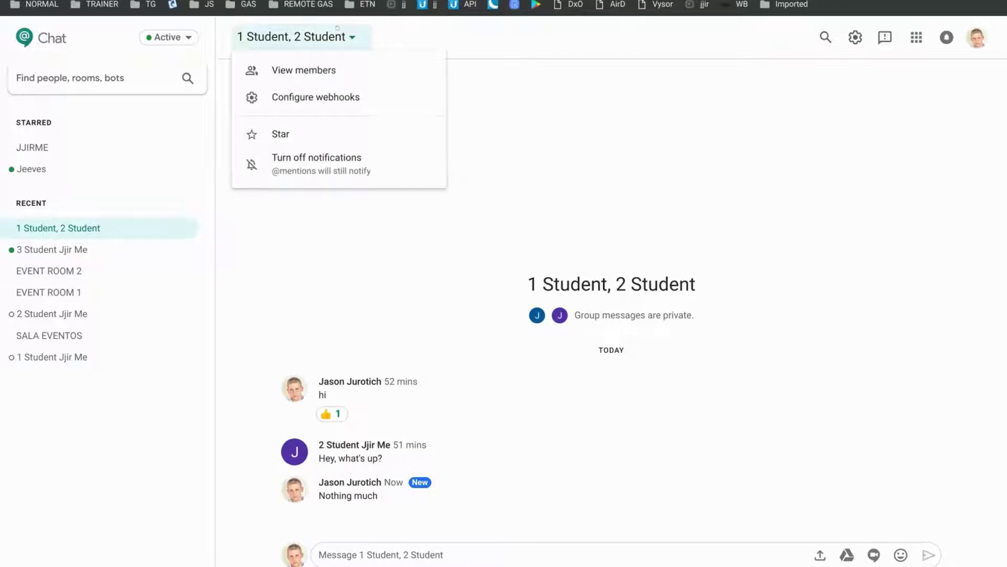
left_click(298, 78)
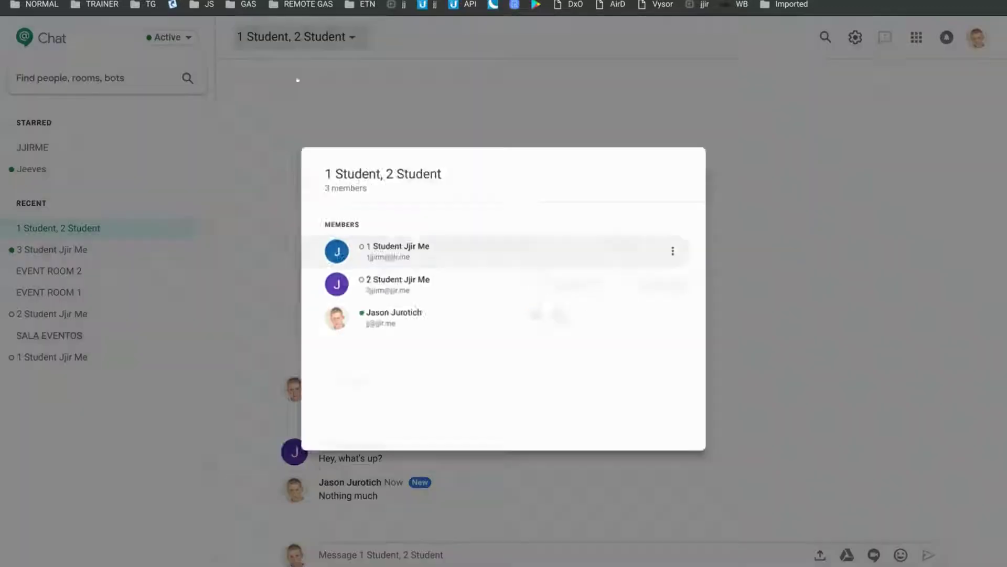
left_click(695, 245)
left_click(726, 274)
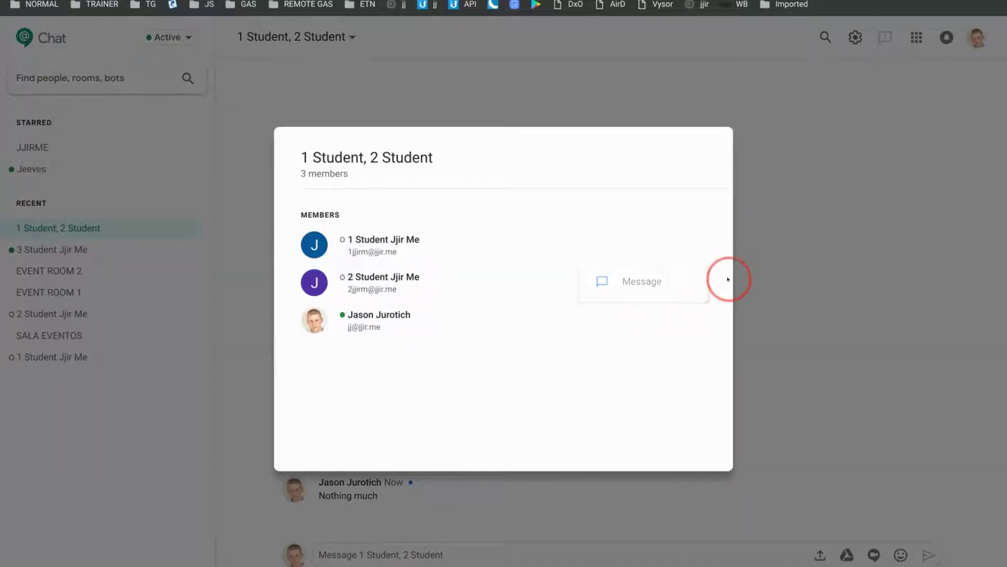
left_click(697, 282)
left_click(668, 377)
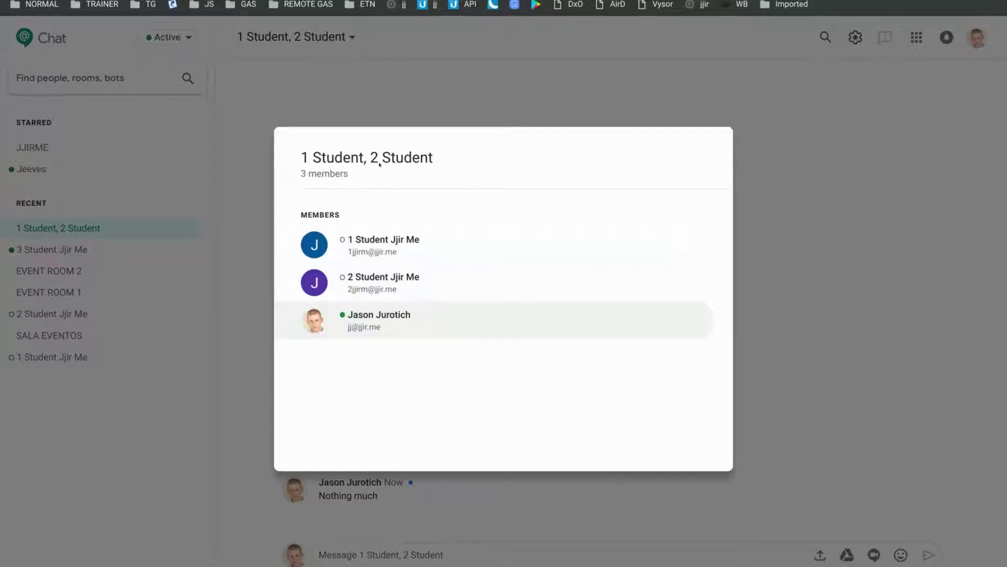
left_click(904, 237)
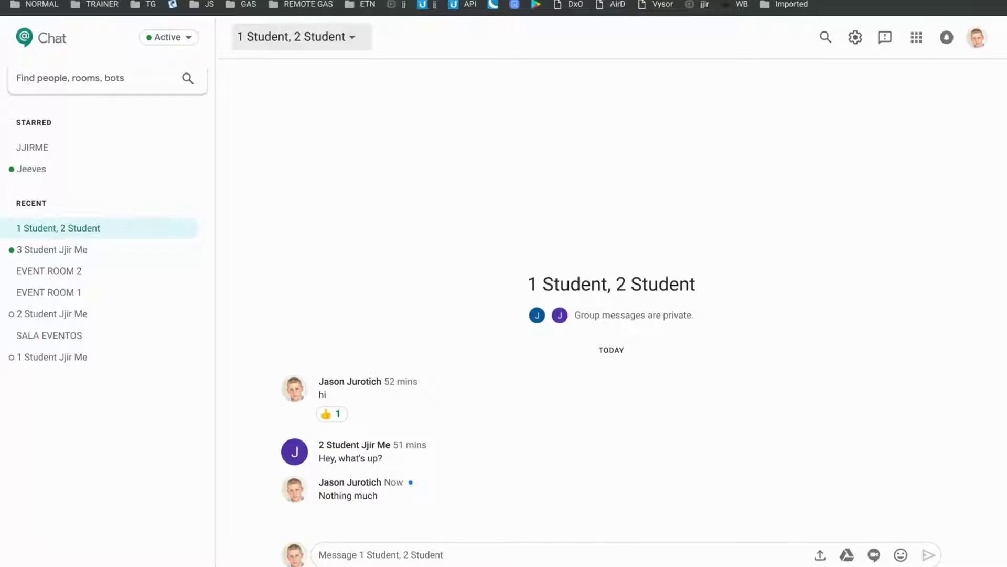
Compare with the student's Chat session, then recheck the group conversation's member list and its available conversation options.
key("alt+Tab")
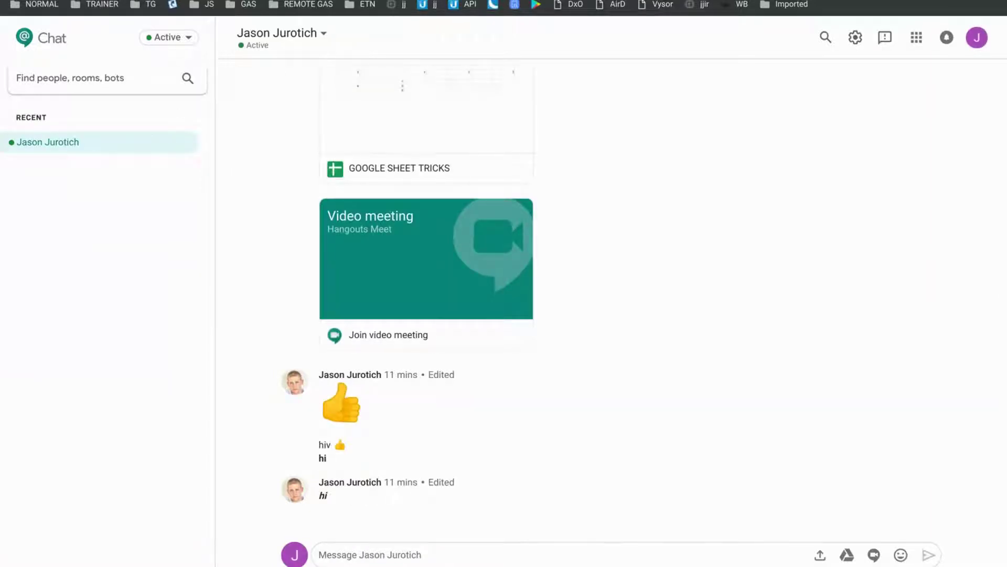
key("alt+Tab")
left_click(296, 36)
left_click(286, 69)
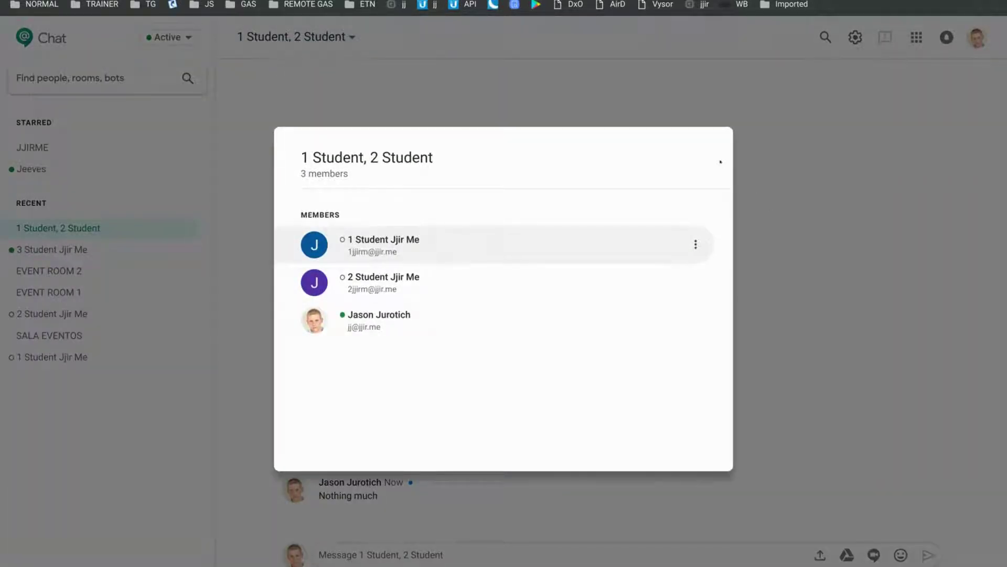
key("Escape")
left_click(296, 37)
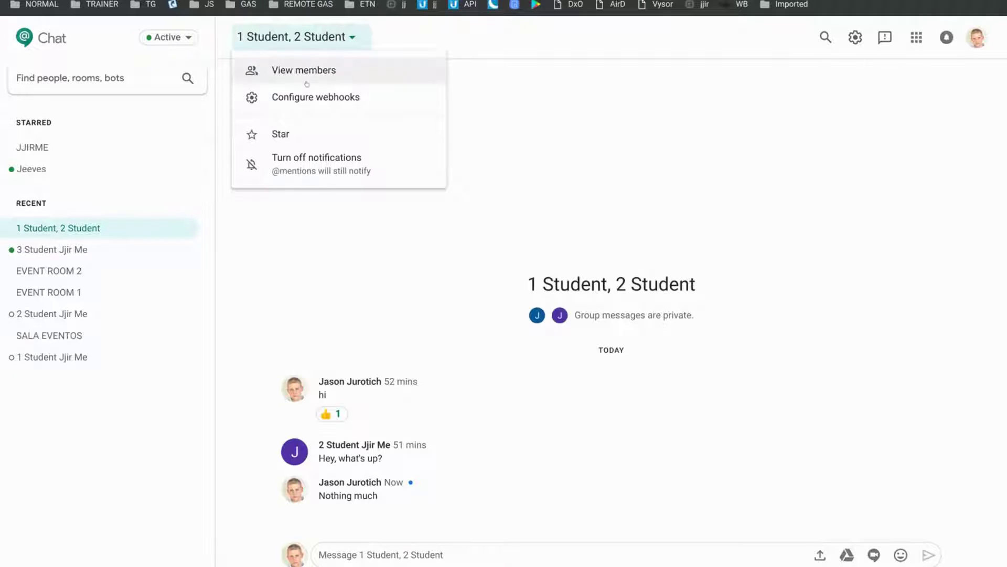
left_click(553, 237)
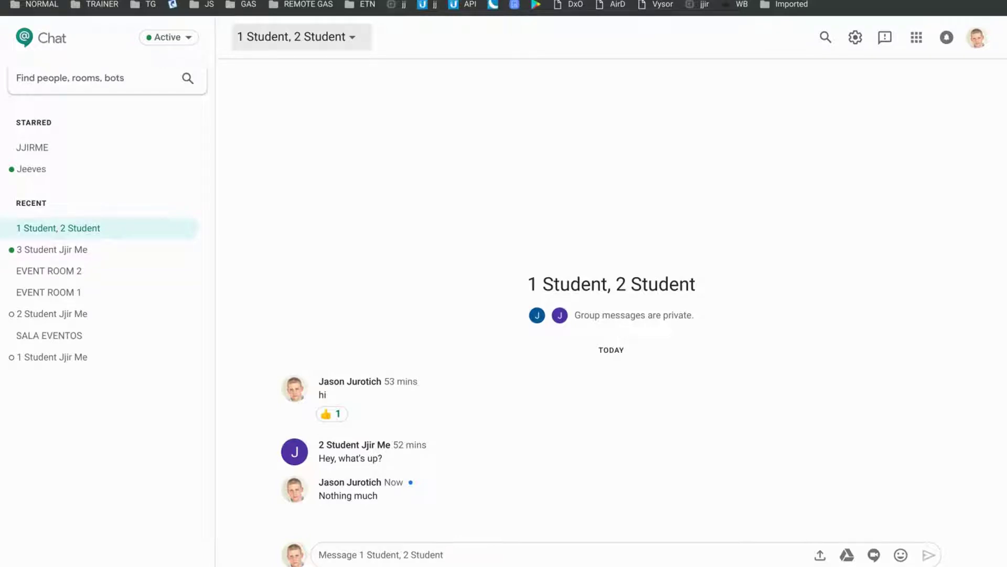
In the teacher's Chat session, start a new group message with the first, second and third students.
key("alt+Tab")
key("alt+Tab")
key("alt+shift+Tab")
left_click(117, 78)
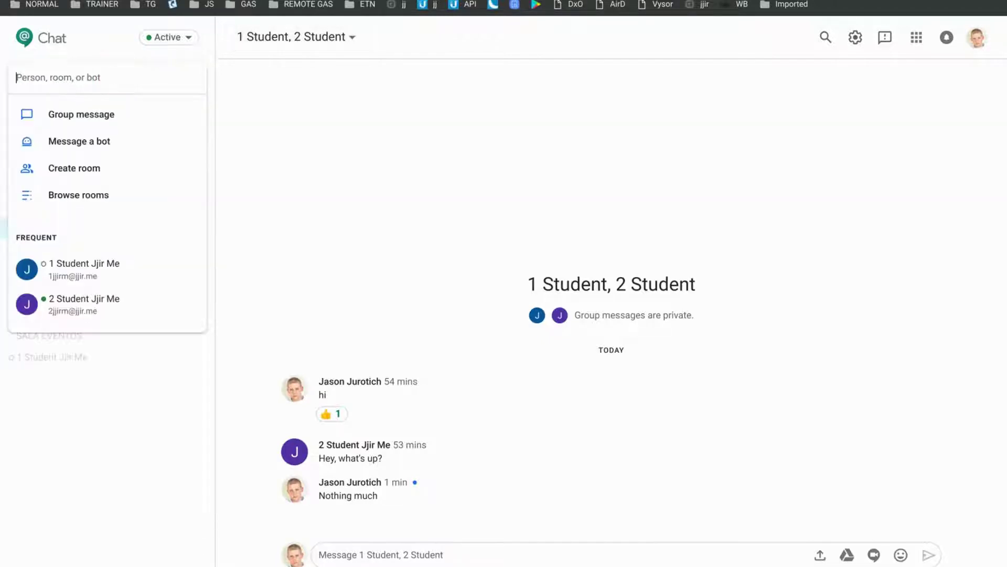
left_click(103, 116)
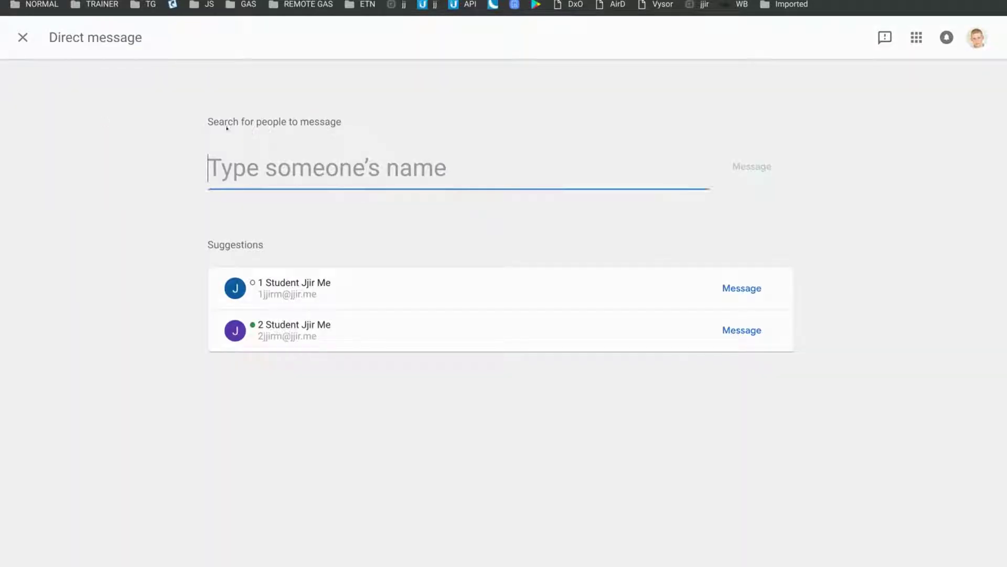
left_click(286, 288)
left_click(290, 302)
type("3")
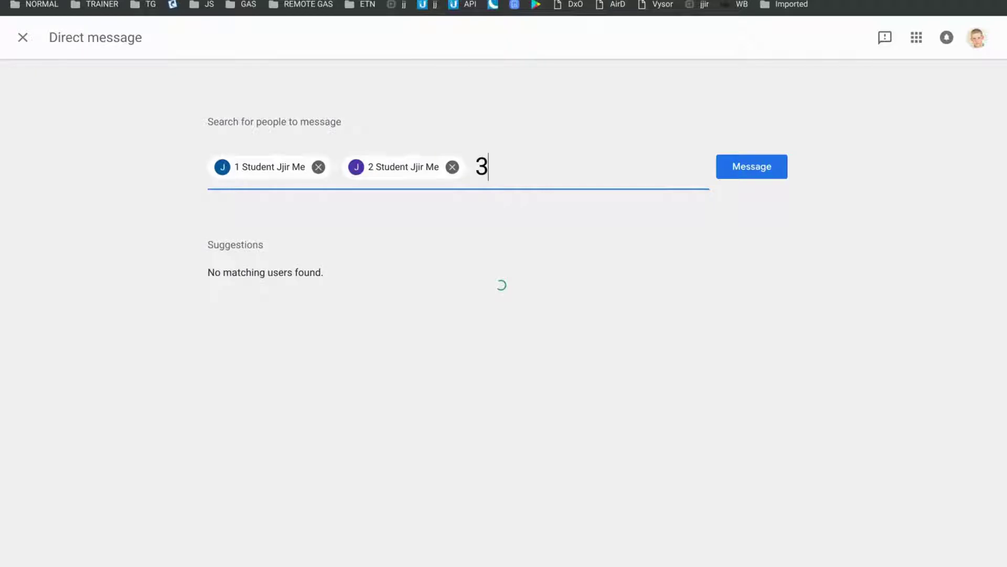
left_click(391, 304)
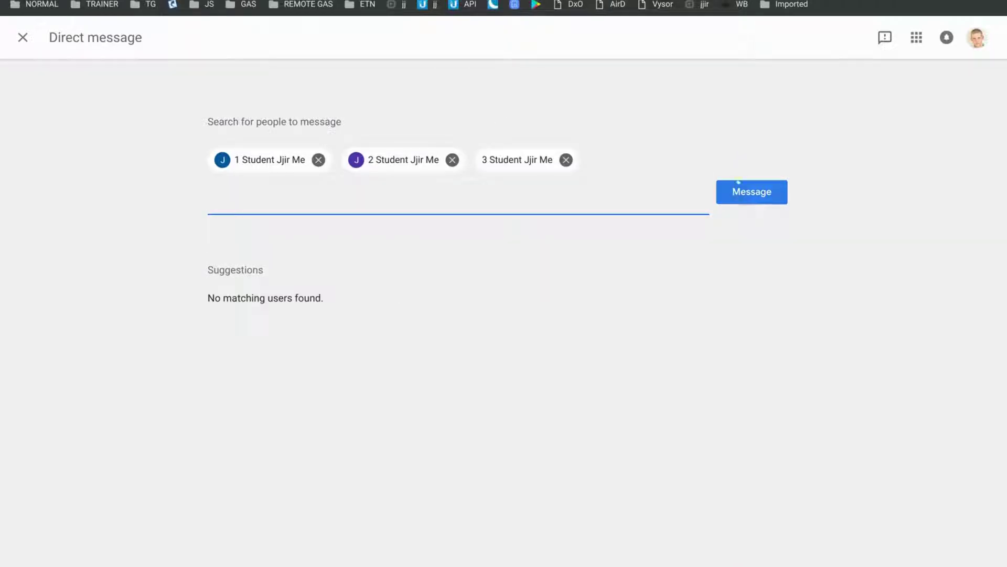
left_click(736, 192)
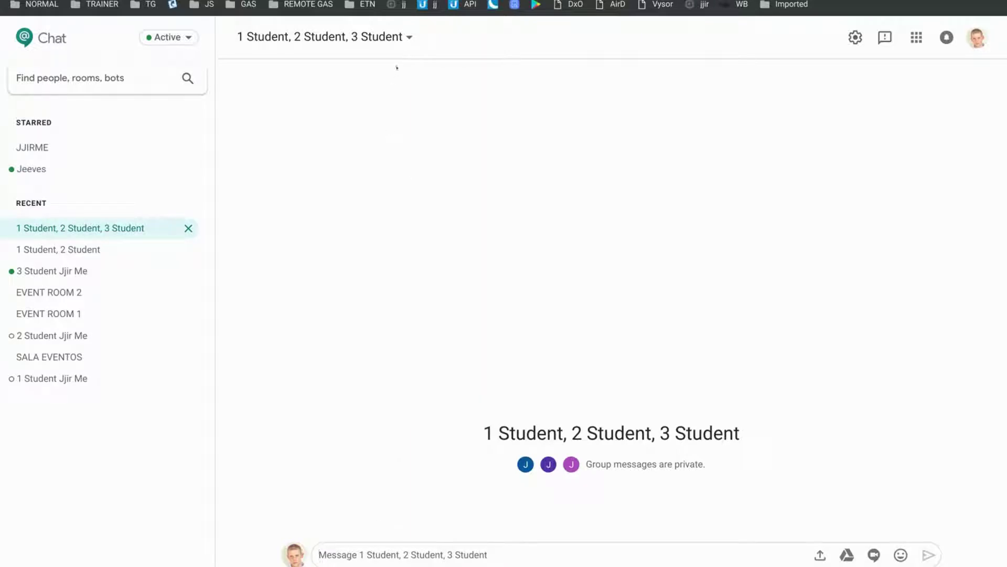
Send the message "hi" to the new three-student group conversation.
triple_click(397, 44)
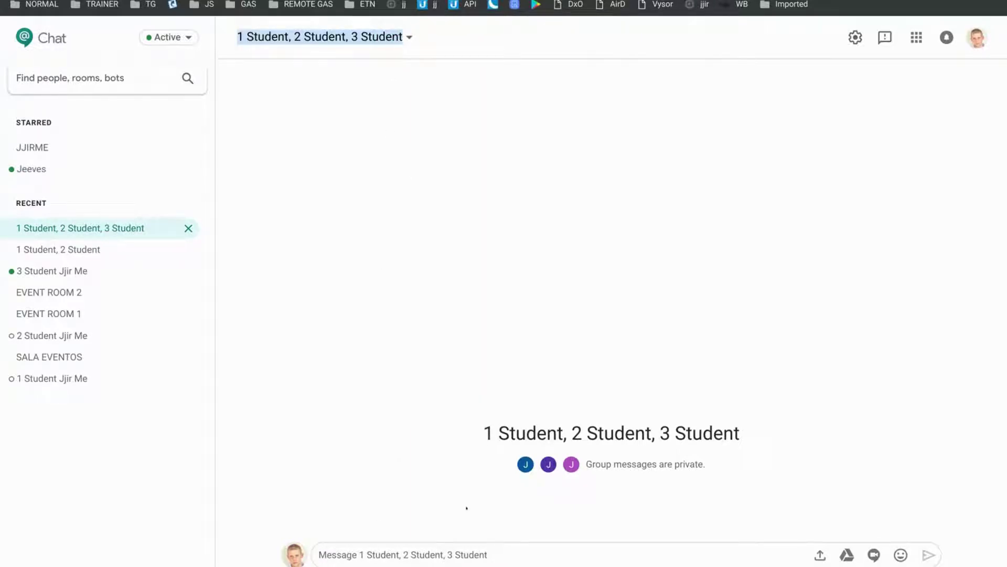
type("hi")
key("BackSpace")
key("BackSpace")
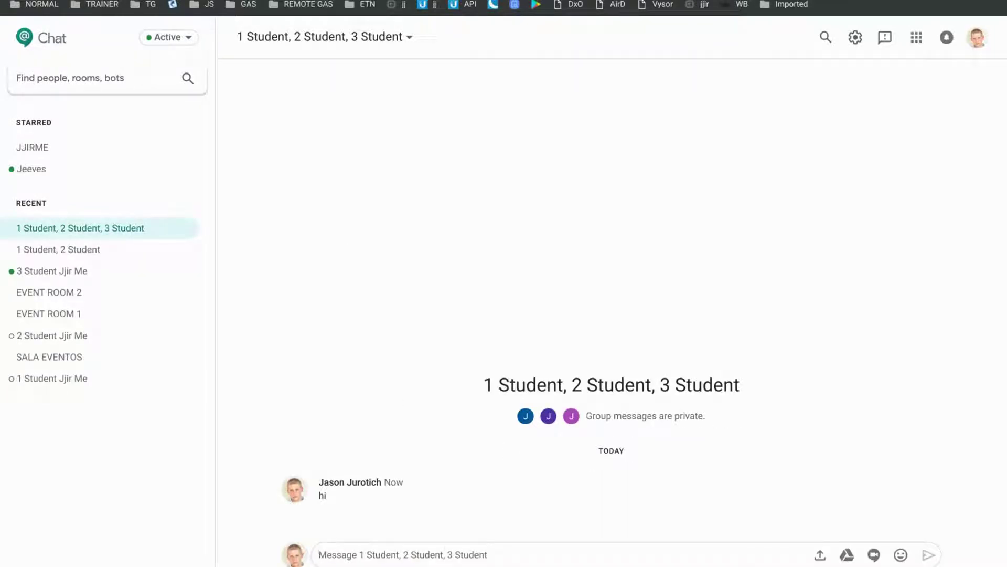
In the third student's Chat session, open the new group conversation, view its members and check the actions available for each one.
key("alt+Tab")
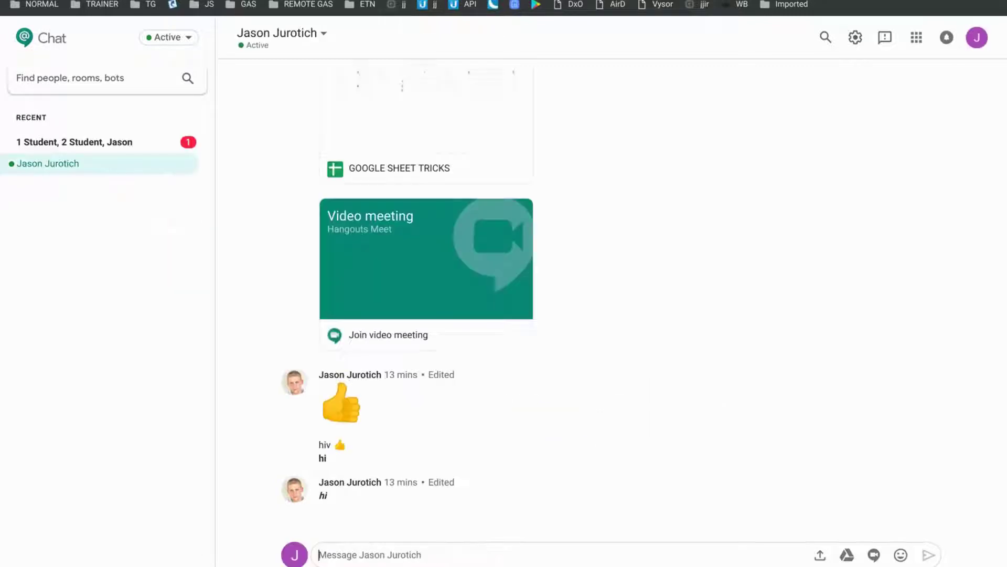
left_click(105, 139)
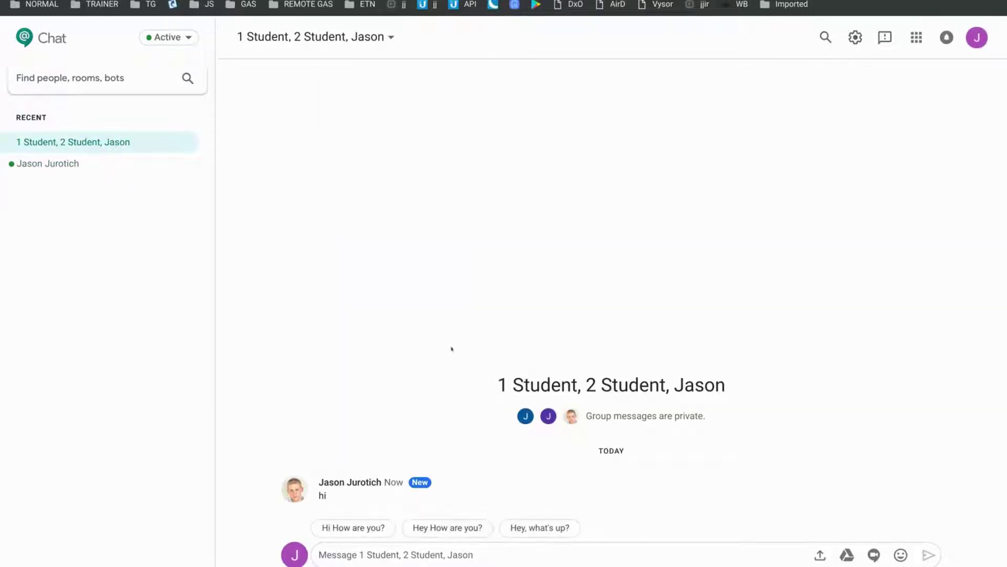
left_click(325, 37)
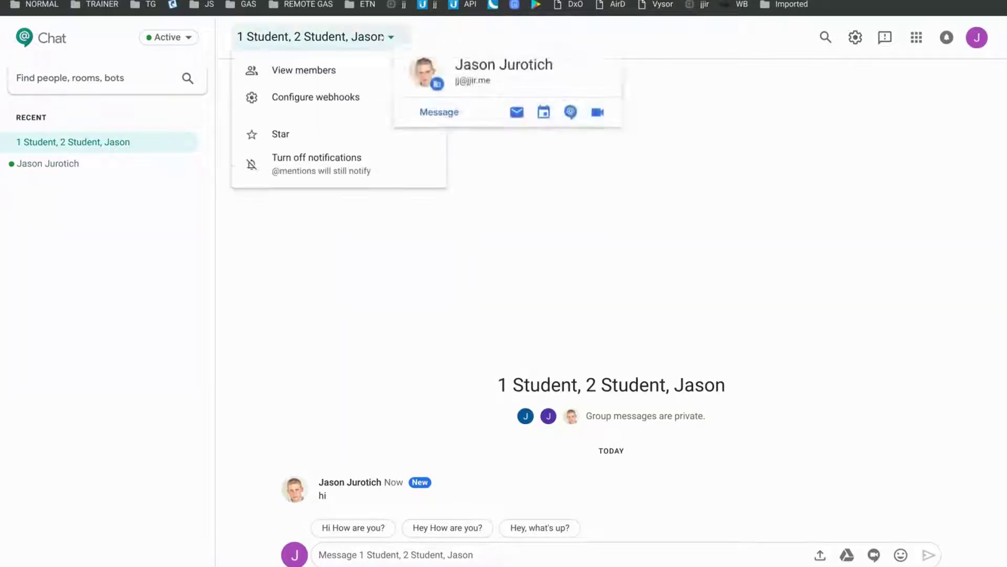
key("Escape")
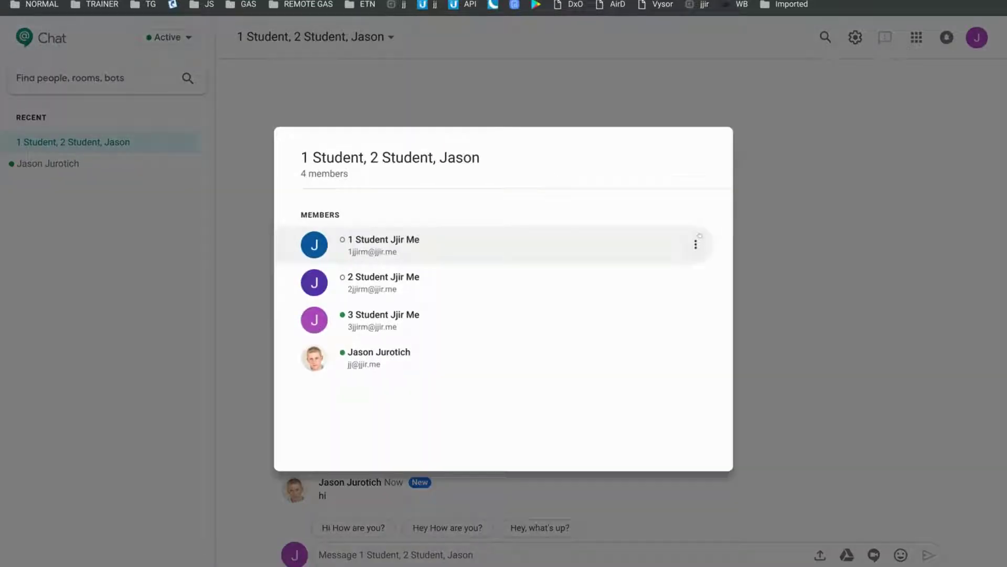
left_click(691, 248)
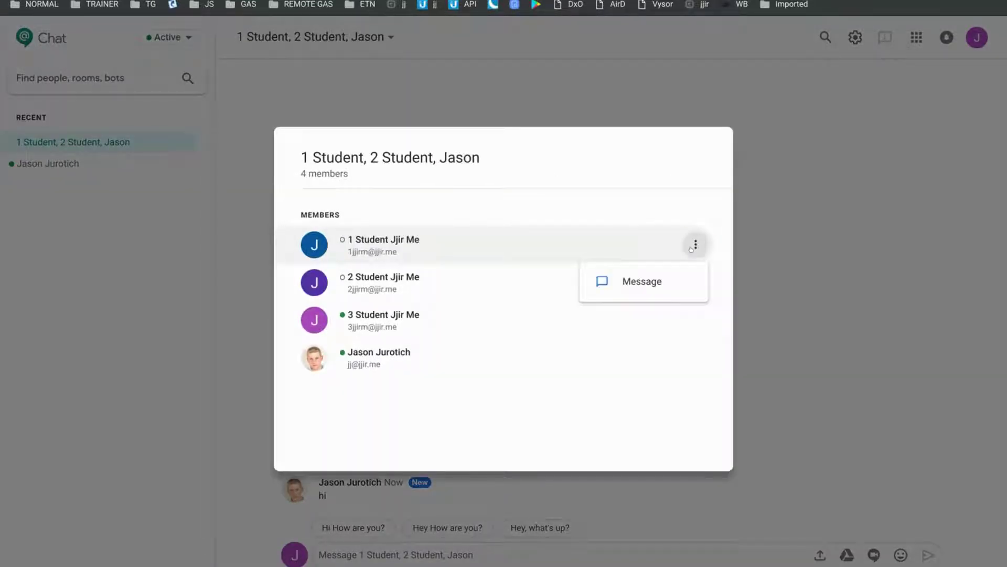
left_click(540, 285)
left_click(695, 282)
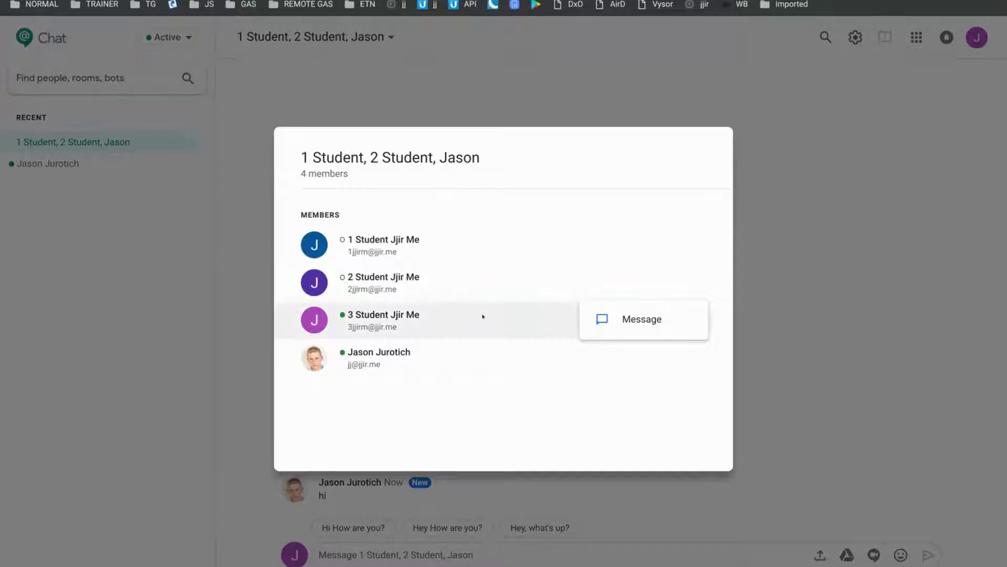
left_click(481, 317)
left_click(691, 357)
left_click(481, 409)
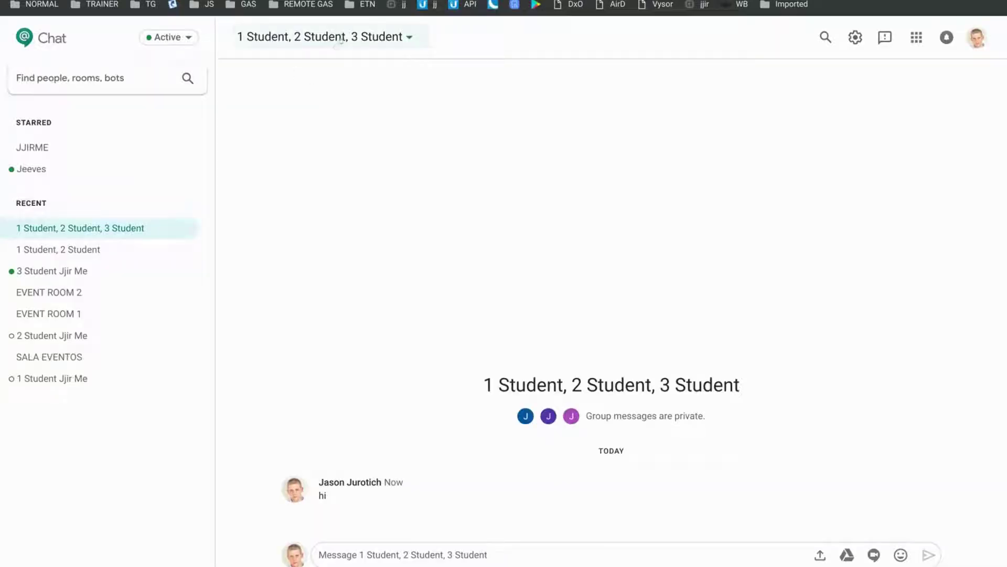
Check the three-student group's member list and member actions in the teacher's session, then close the member list in the student's session.
left_click(325, 37)
left_click(337, 67)
left_click(695, 244)
left_click(826, 297)
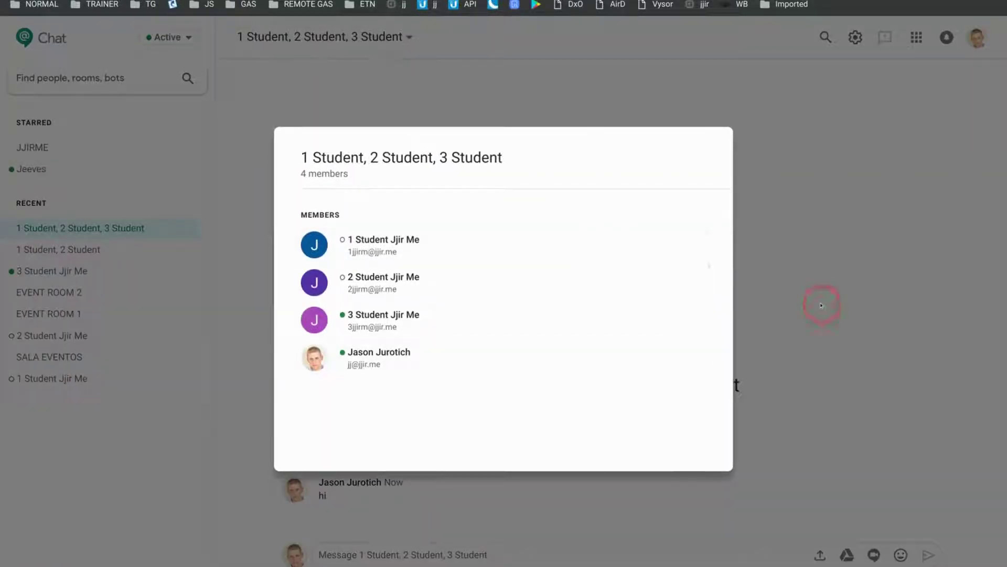
left_click(307, 50)
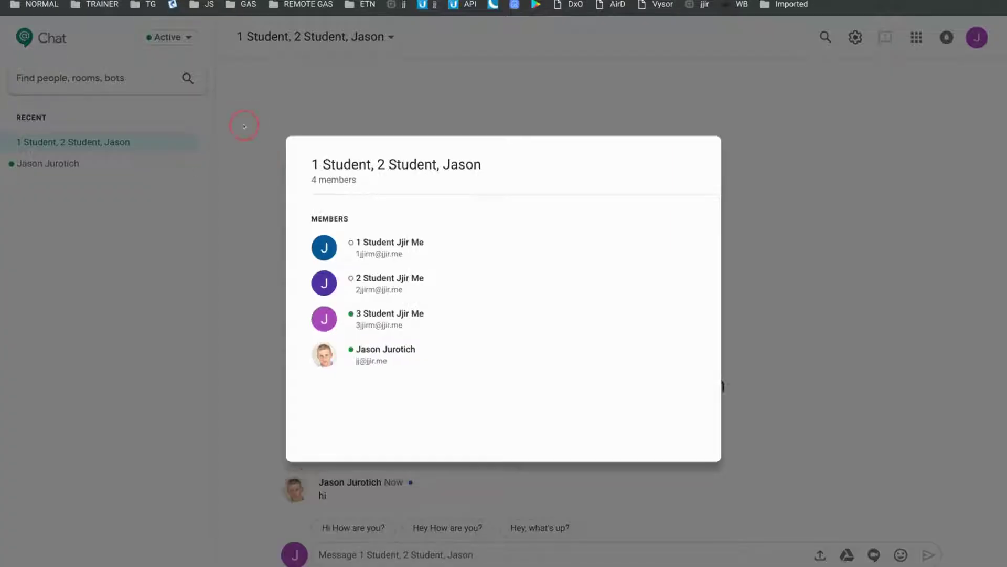
left_click(244, 126)
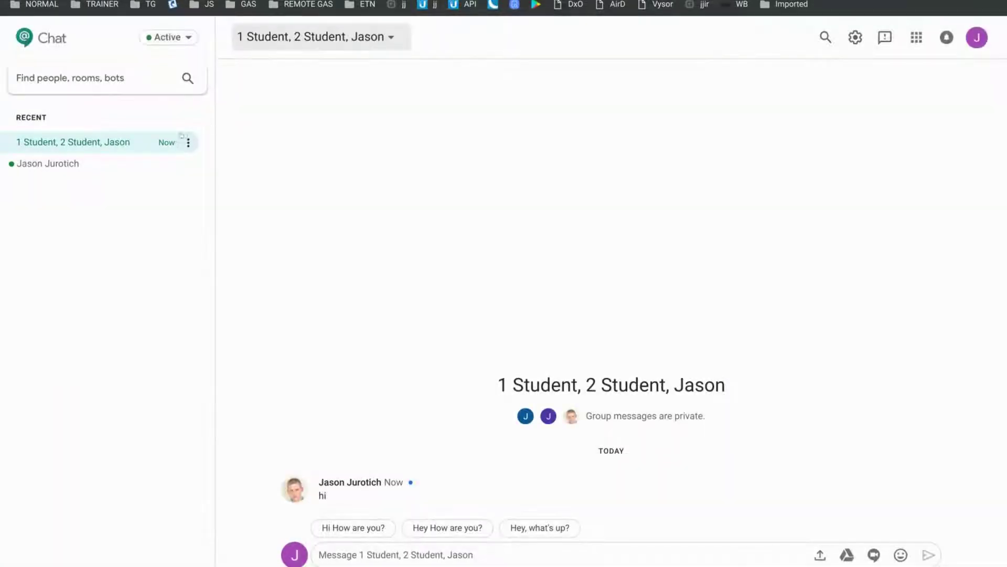
Hide the group conversation in the student's session, then open the new group message form and close it without choosing anyone.
left_click(187, 142)
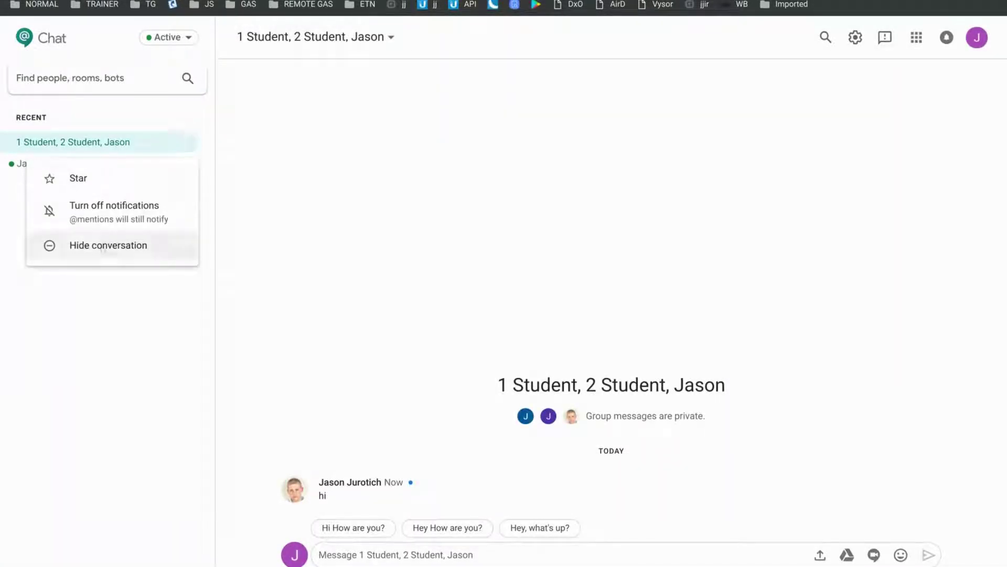
left_click(104, 247)
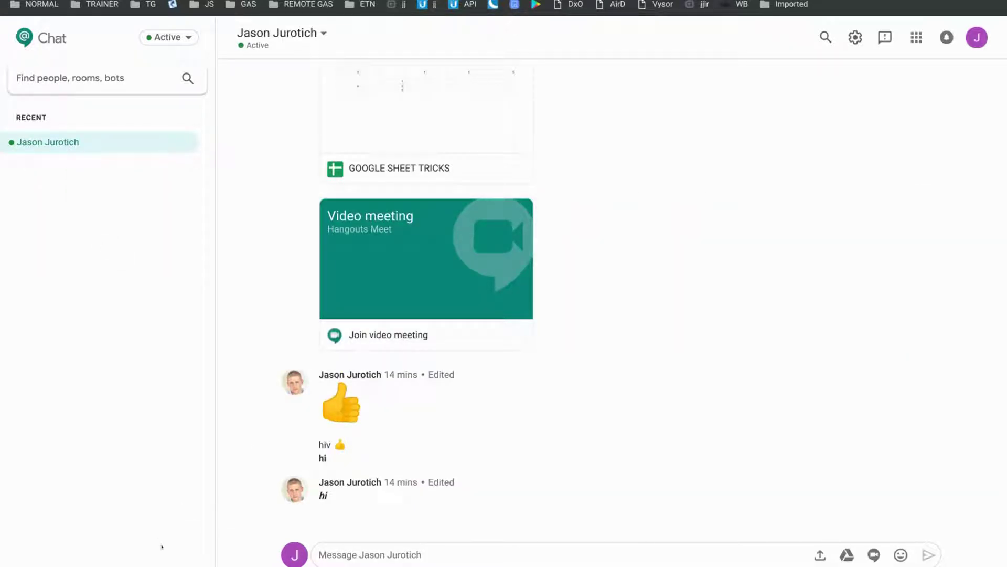
left_click(71, 82)
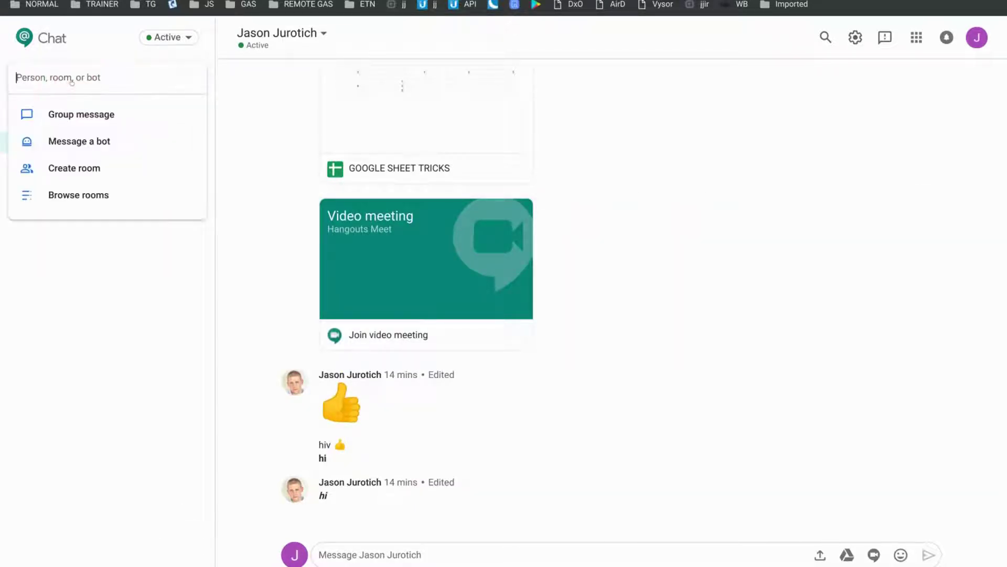
left_click(72, 115)
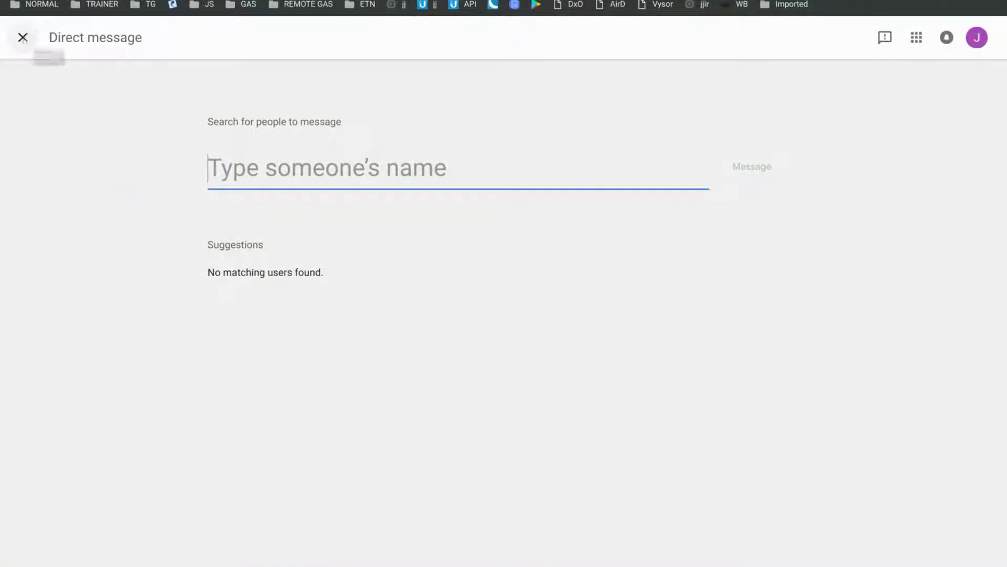
left_click(23, 37)
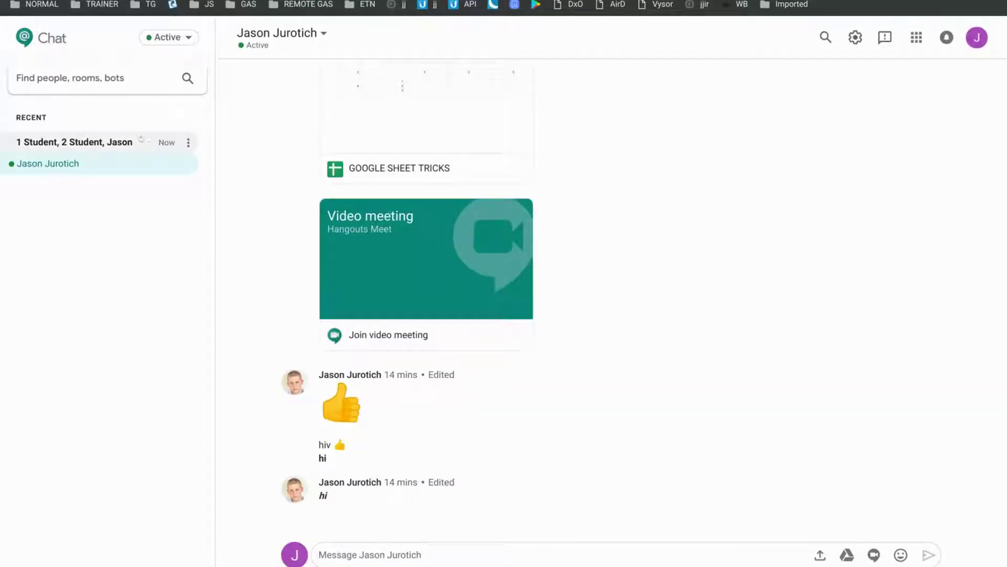
Open the group conversation containing the teacher's "hello" message in the student's session, then hide that conversation again.
left_click(105, 142)
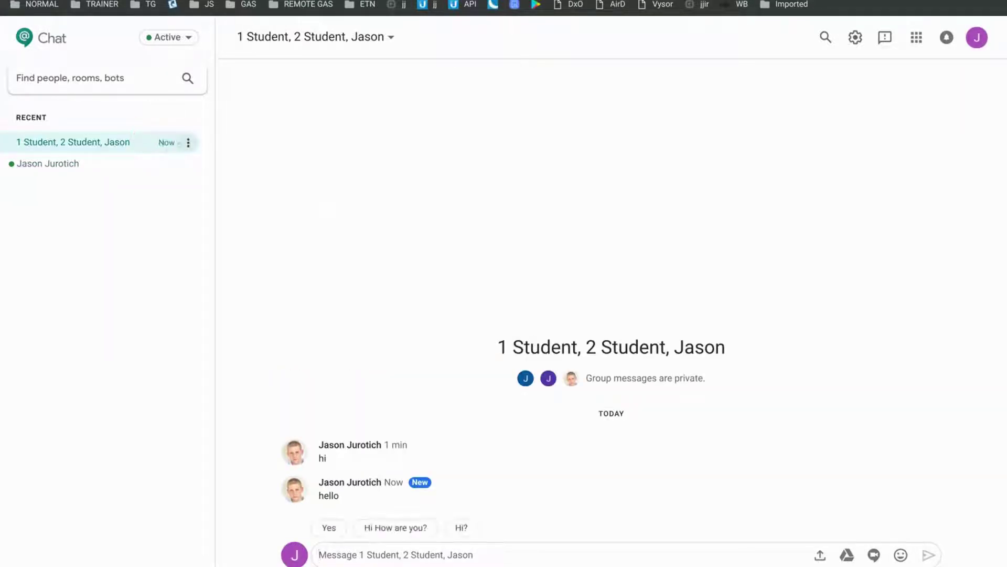
left_click(187, 142)
left_click(104, 243)
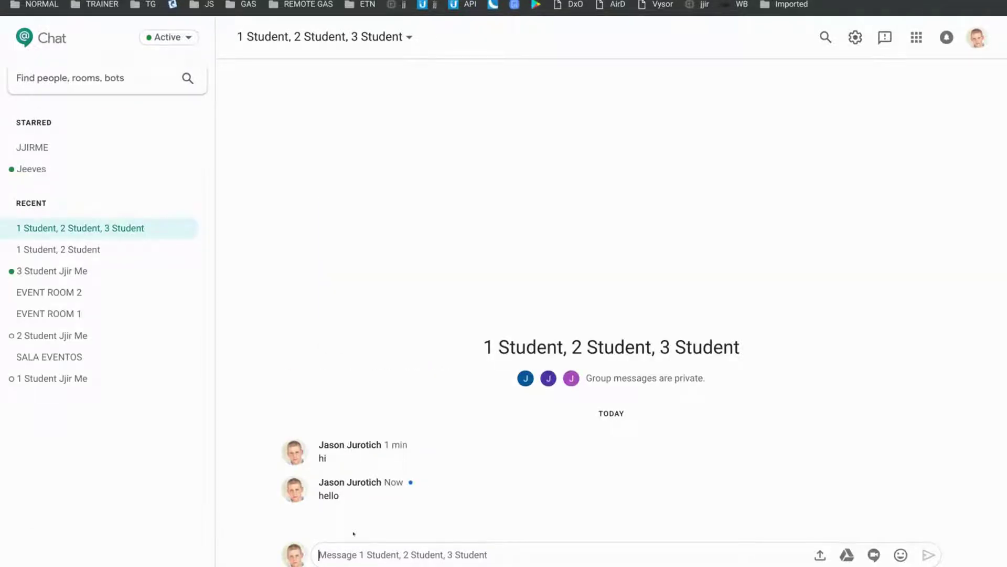
Send "hi" to the three-student group from the teacher's session and open that conversation in the student's session.
type("hi")
key("Return")
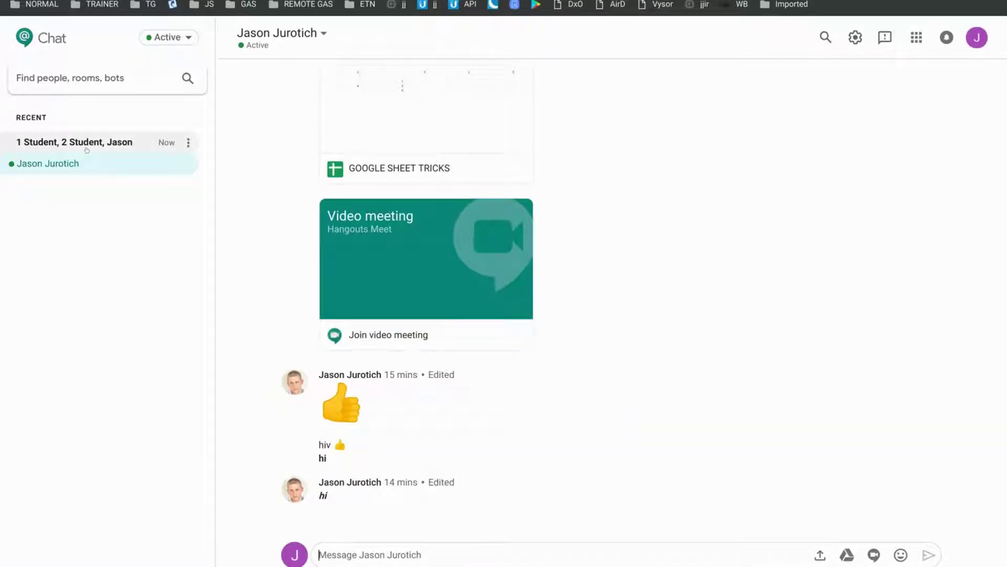
left_click(86, 148)
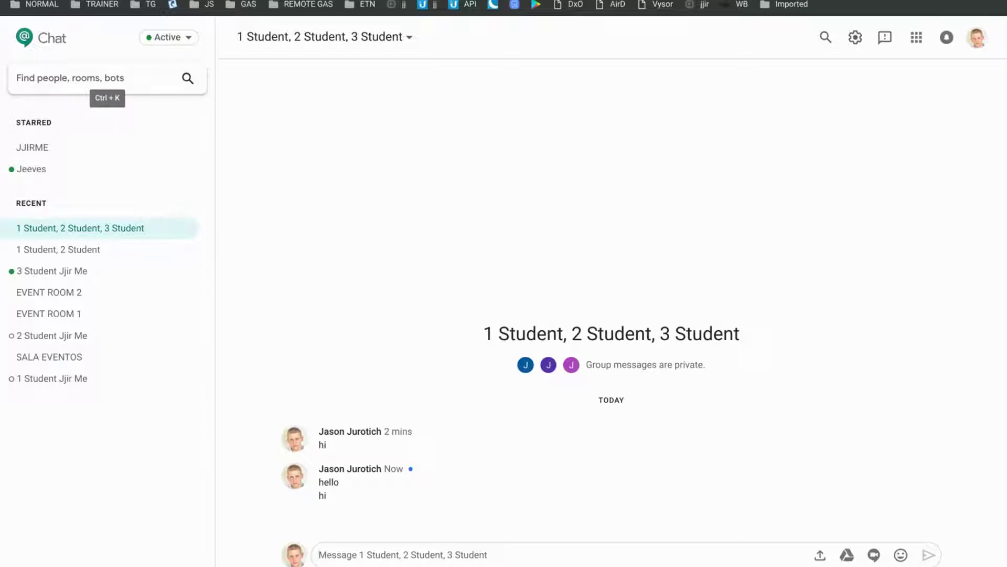
In the teacher's Chat session, create a new room named "EVENT ROOM 3".
left_click(59, 79)
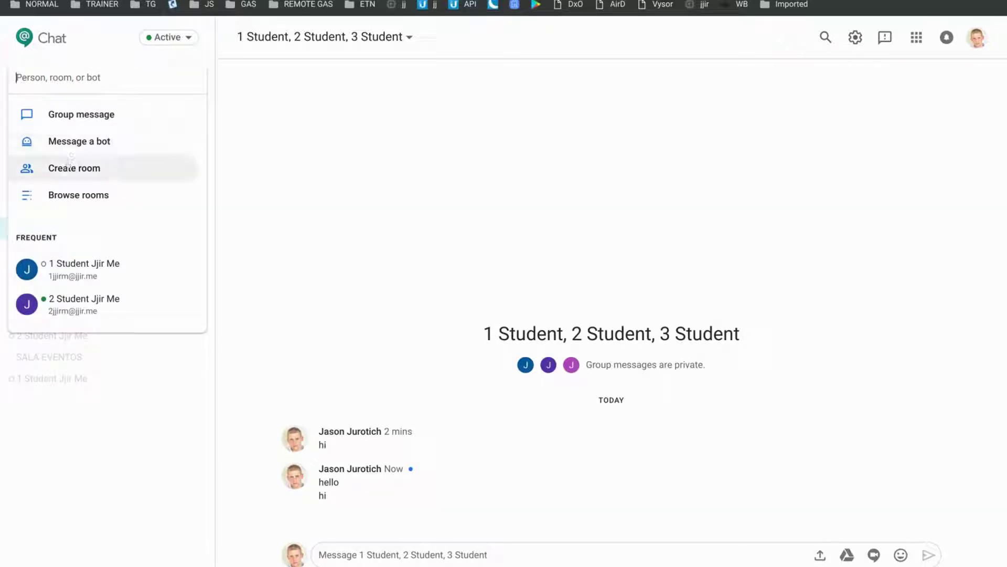
left_click(68, 166)
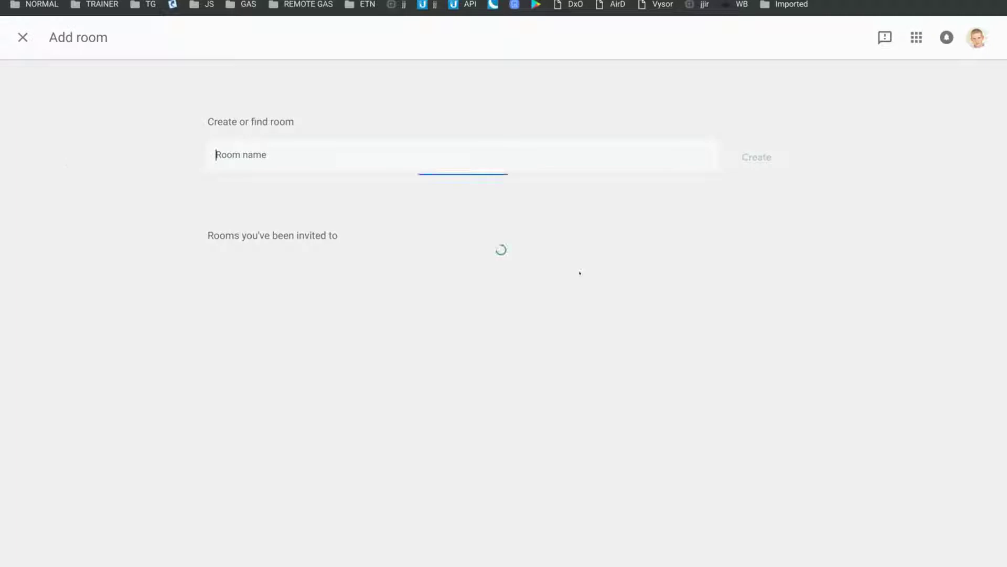
type("EVE")
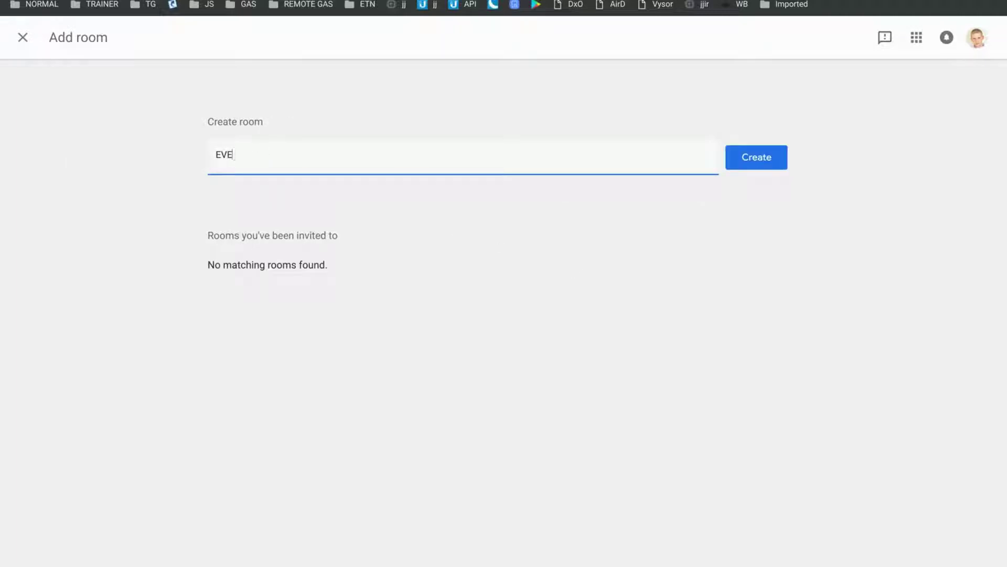
type("NT ROOM 3")
left_click(757, 157)
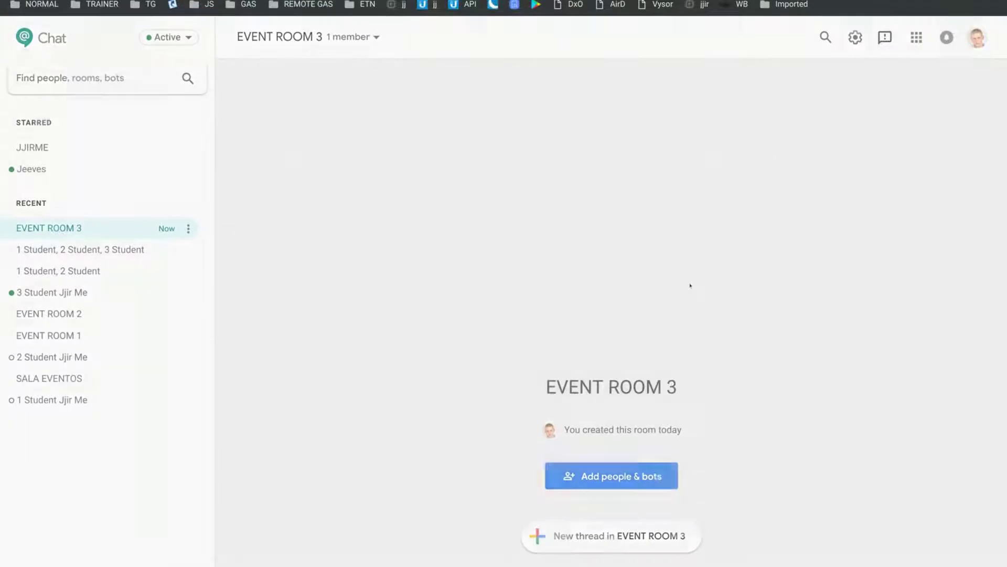
Add the second and third students to EVENT ROOM 3 and send their invitations with email notification enabled.
left_click(609, 477)
left_click(322, 202)
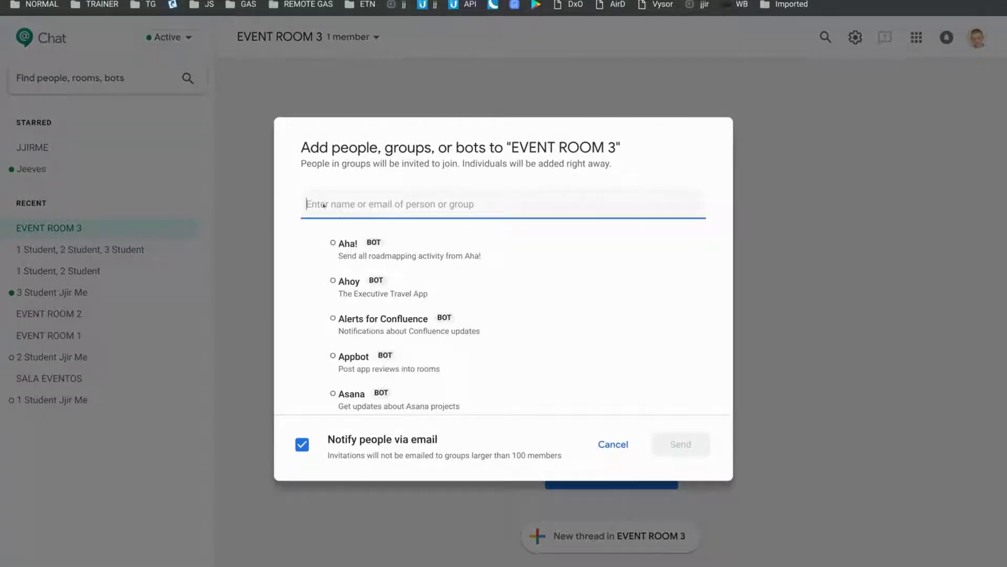
type("2")
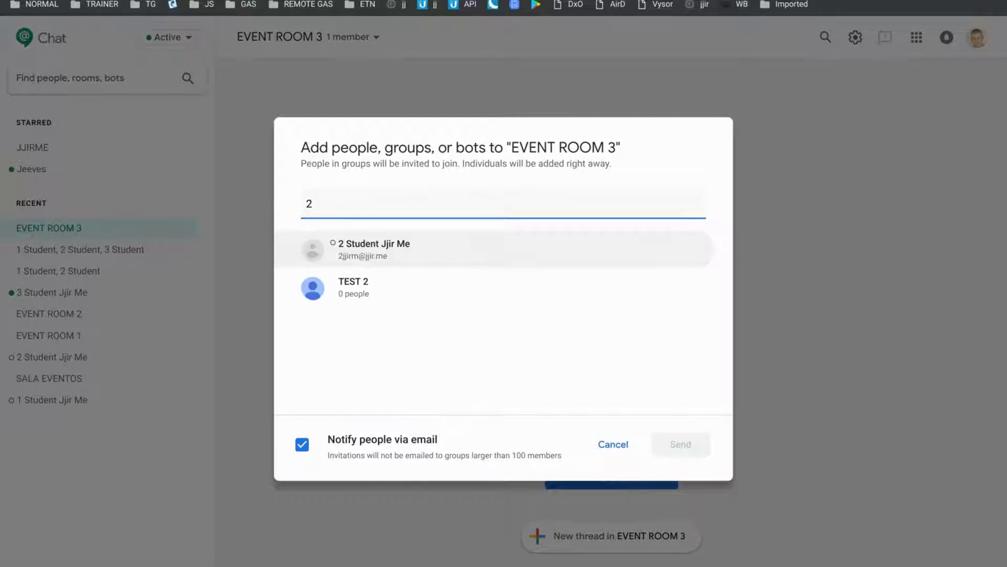
left_click(353, 244)
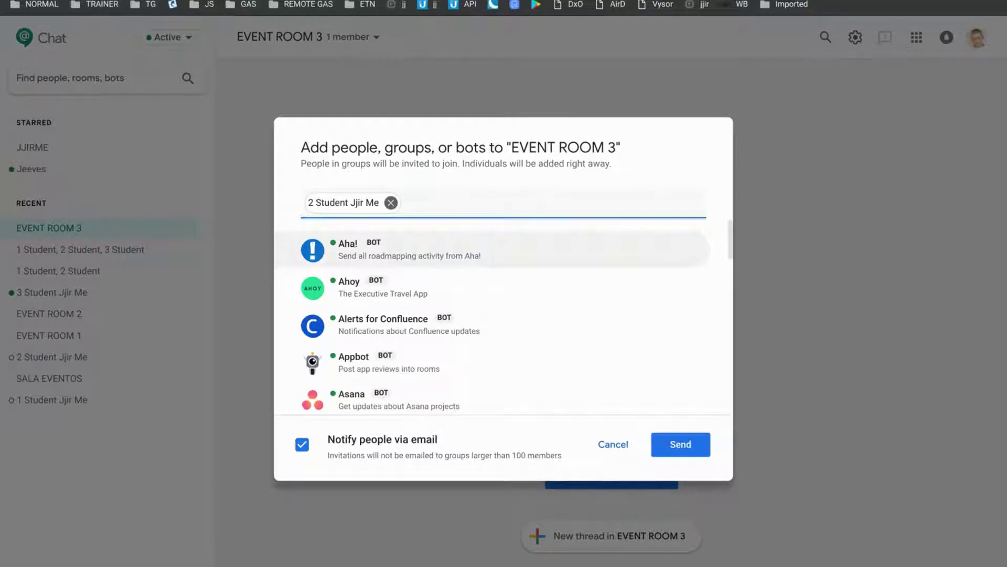
type("3")
left_click(356, 256)
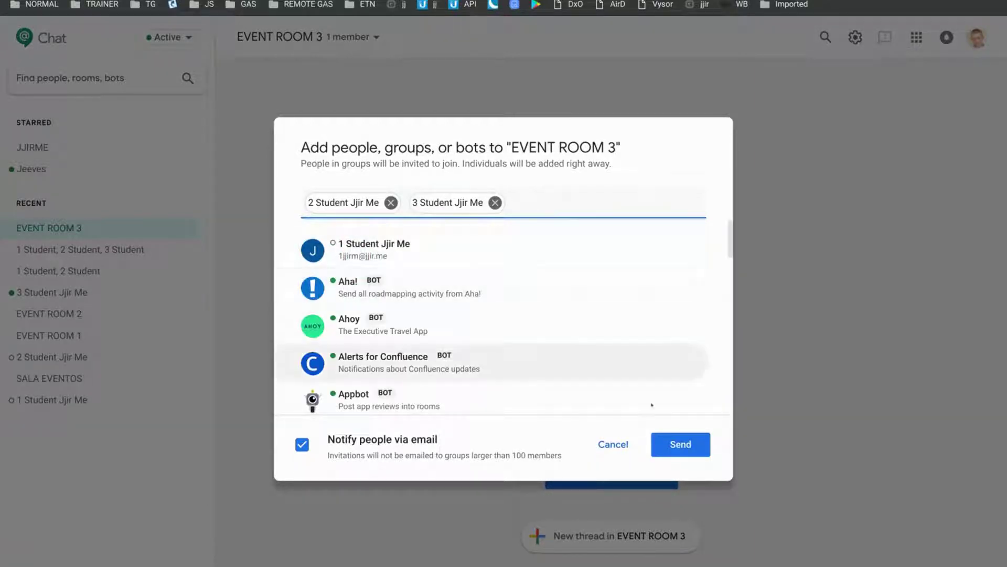
left_click(681, 445)
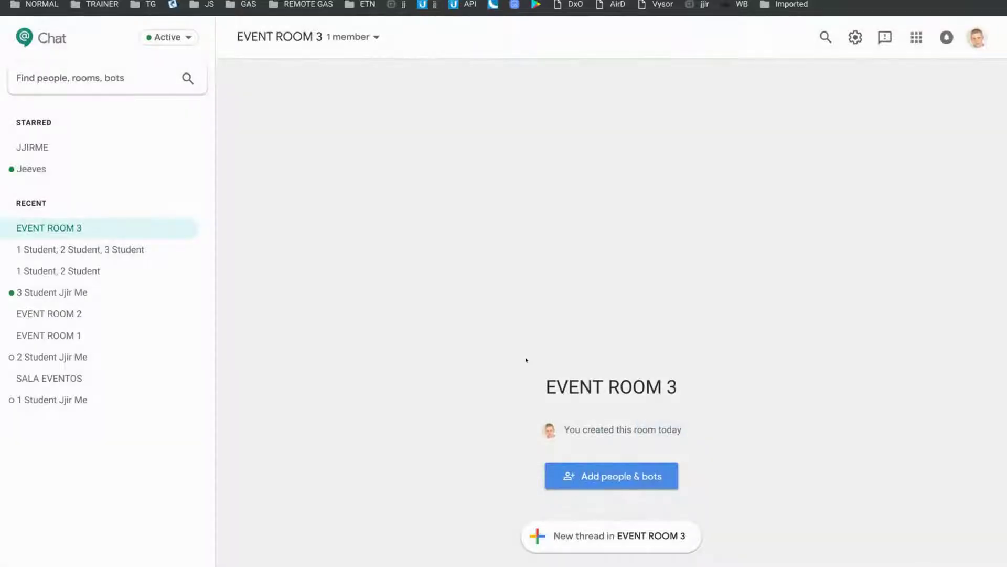
Start a new thread with "hi" in EVENT ROOM 3 and open that room in the third student's session.
left_click(598, 546)
type("hi")
key("Return")
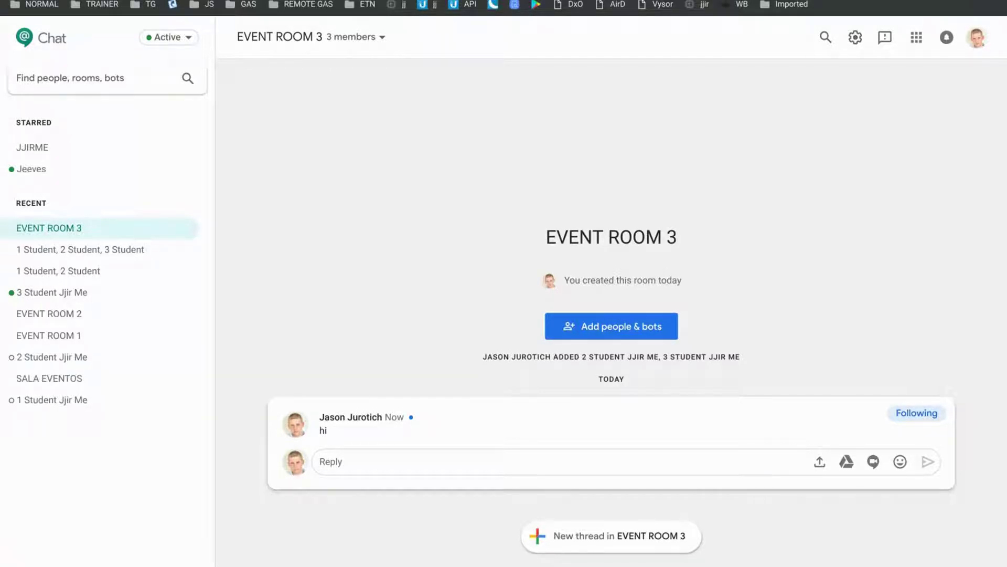
key("alt+Tab")
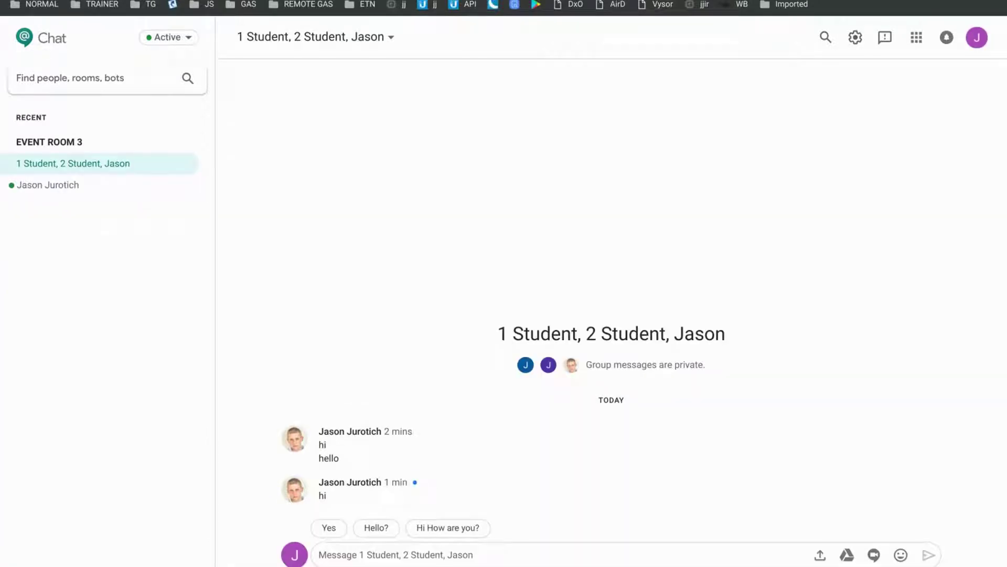
left_click(52, 149)
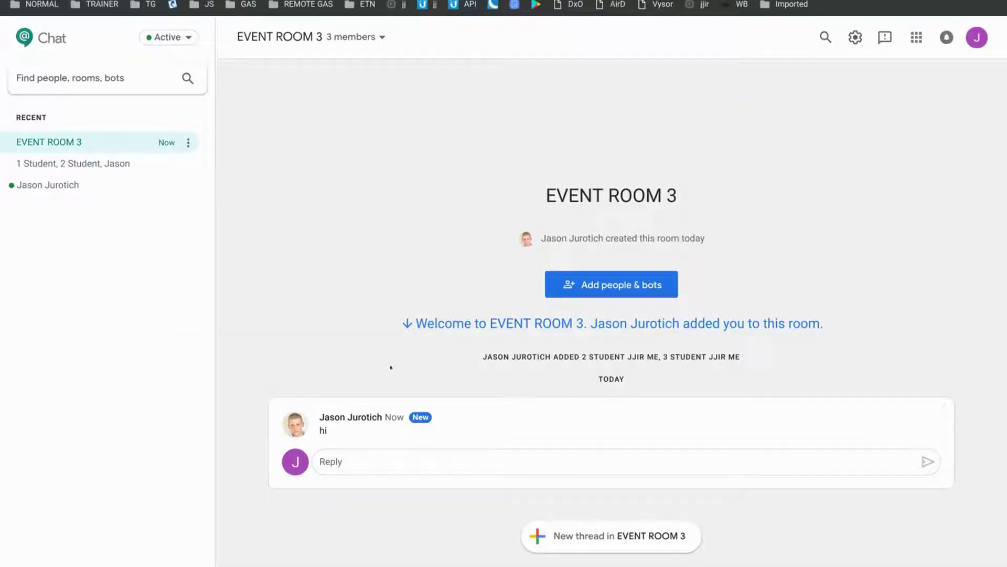
View the EVENT ROOM 3 member list in the student's session and check the options offered for the second student.
left_click(375, 42)
left_click(317, 73)
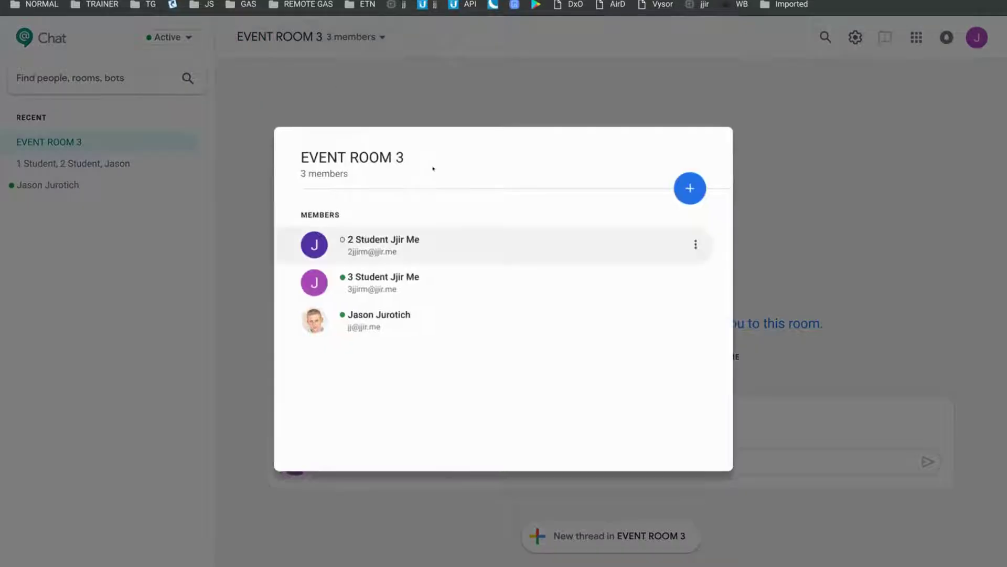
left_click(695, 244)
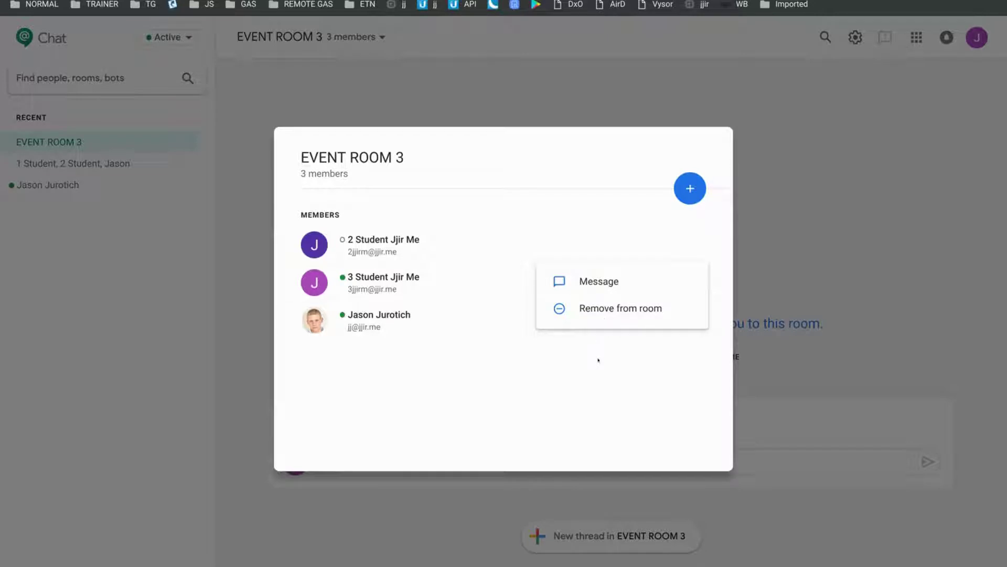
left_click(524, 416)
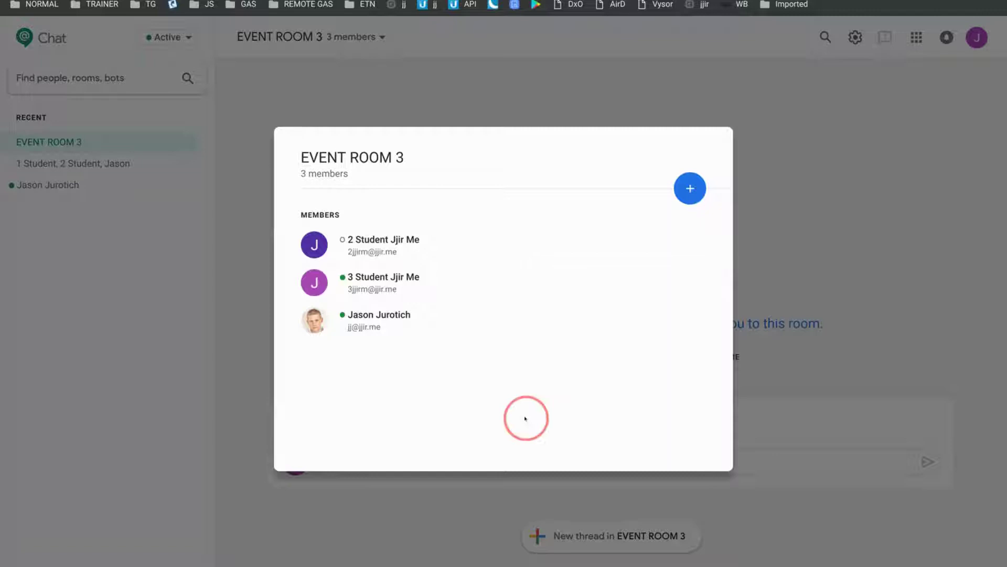
key("Escape")
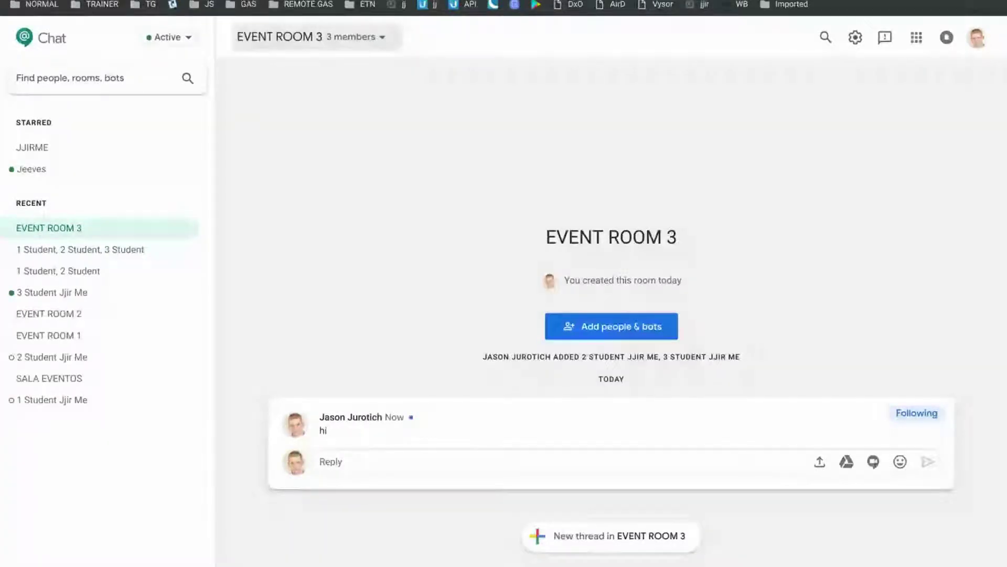
In the teacher's session, view the EVENT ROOM 3 members and check the options available for the two students.
left_click(978, 42)
left_click(707, 139)
left_click(383, 37)
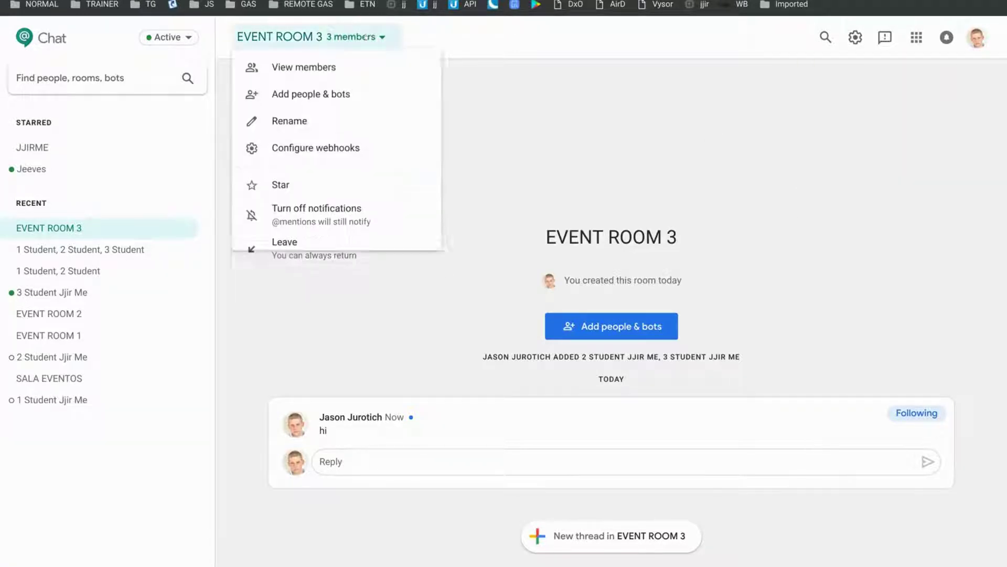
left_click(321, 74)
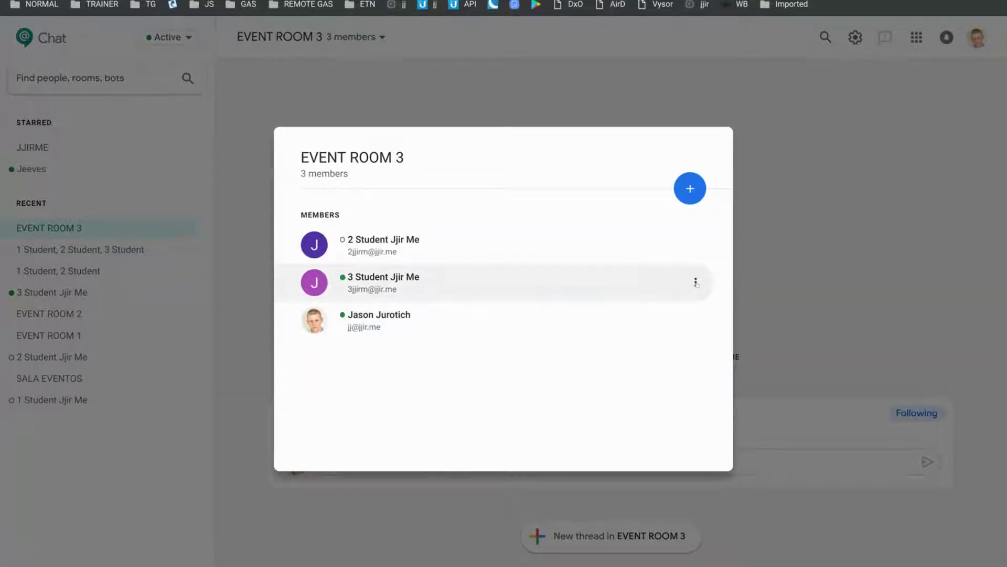
left_click(695, 282)
left_click(618, 254)
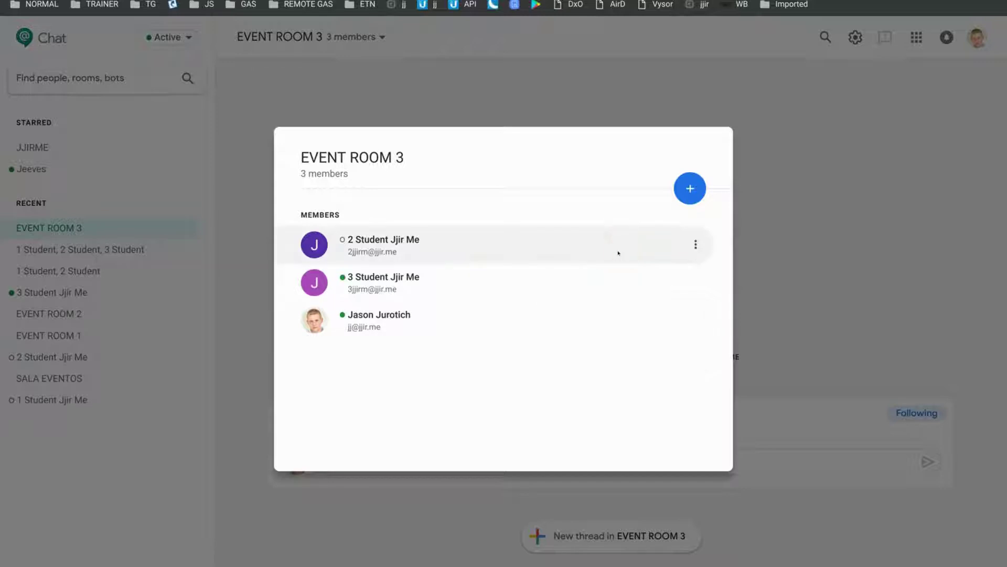
left_click(696, 244)
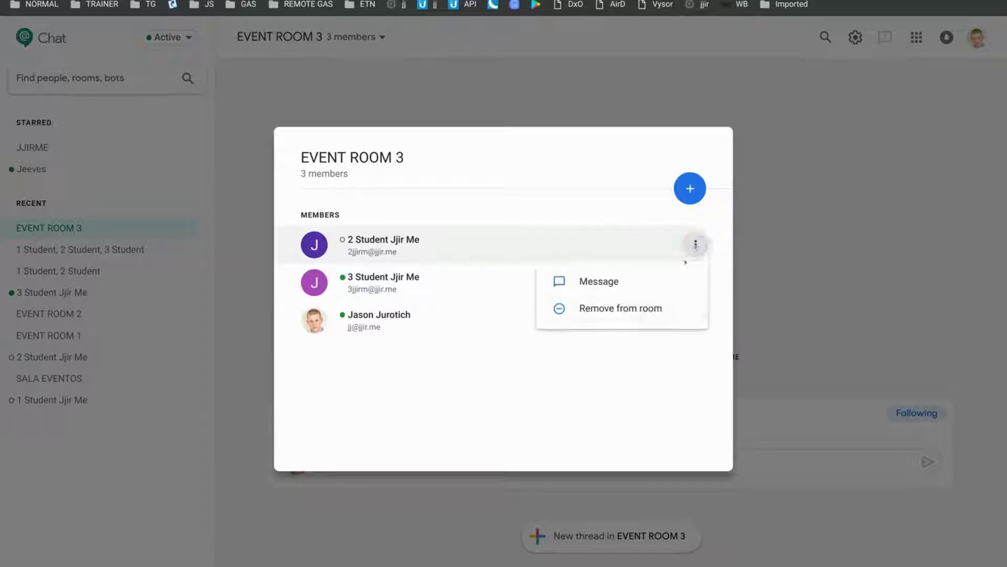
left_click(606, 161)
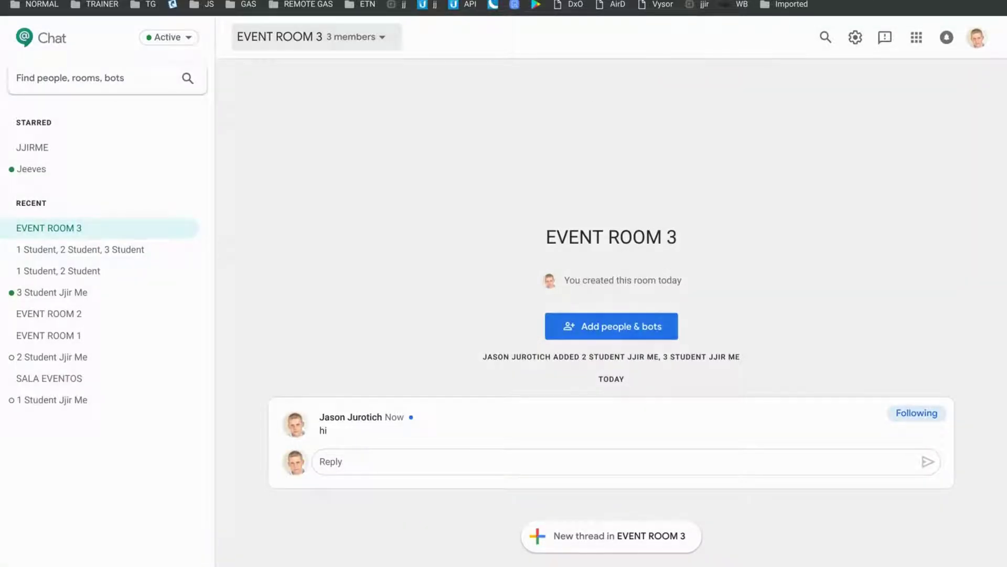
Return to the student's session and inspect the EVENT ROOM 3 member options for the second student and the teacher.
left_click(977, 37)
left_click(729, 114)
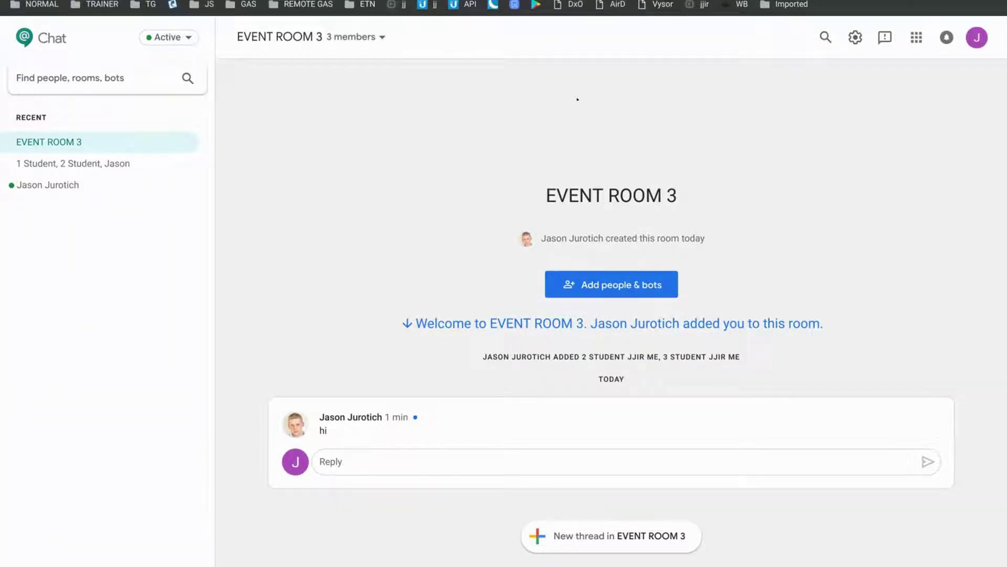
left_click(325, 40)
left_click(327, 62)
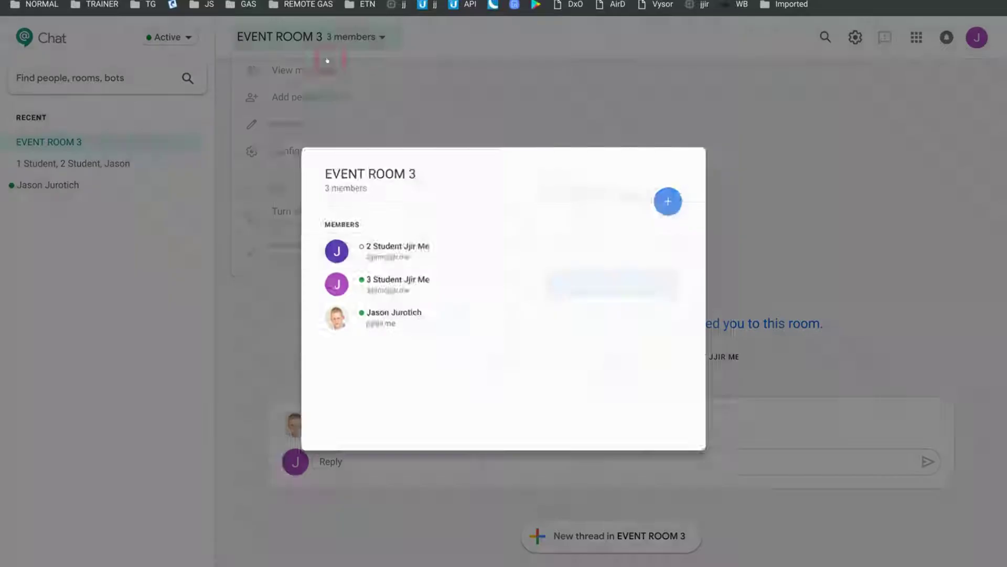
left_click(695, 244)
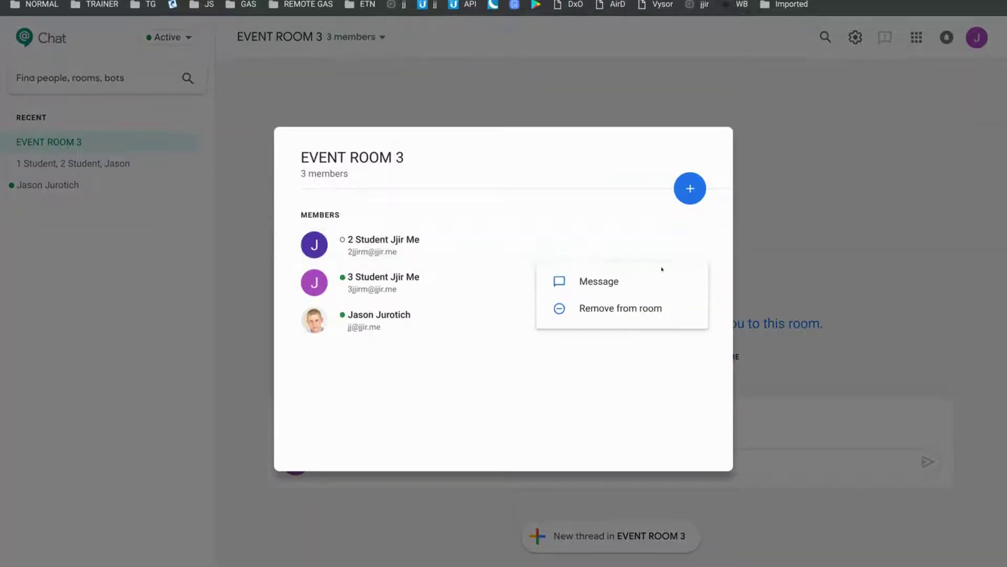
left_click(516, 389)
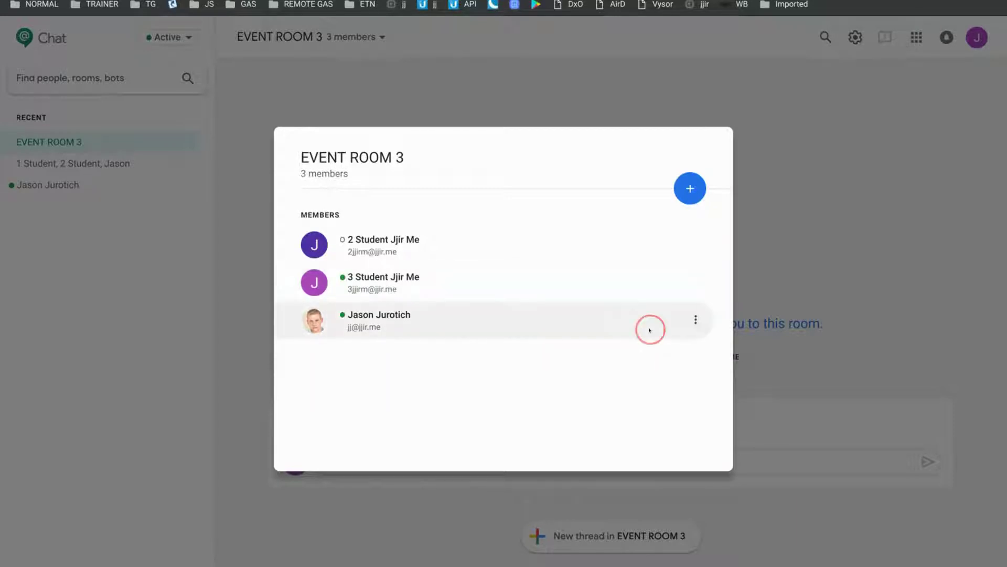
left_click(695, 319)
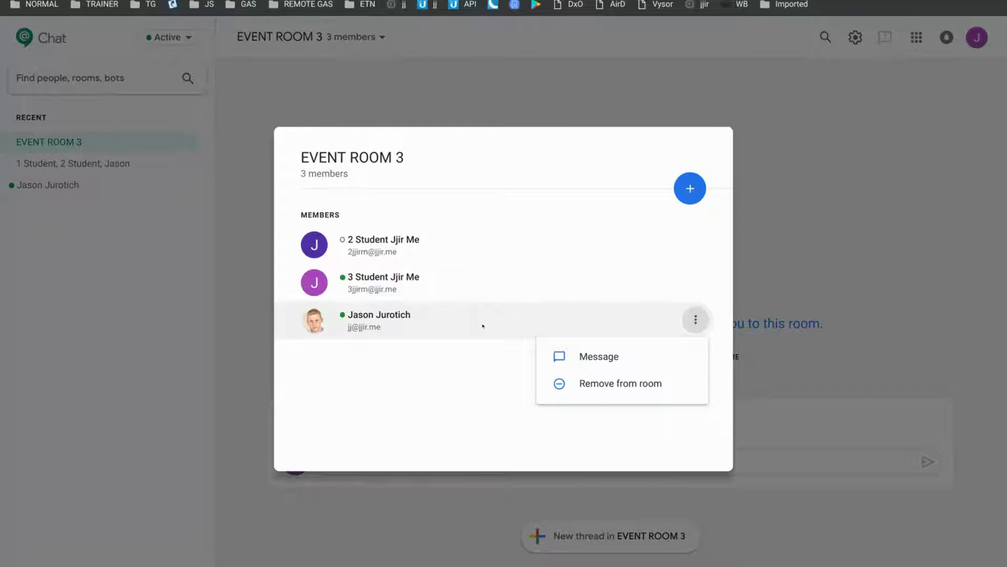
key("Escape")
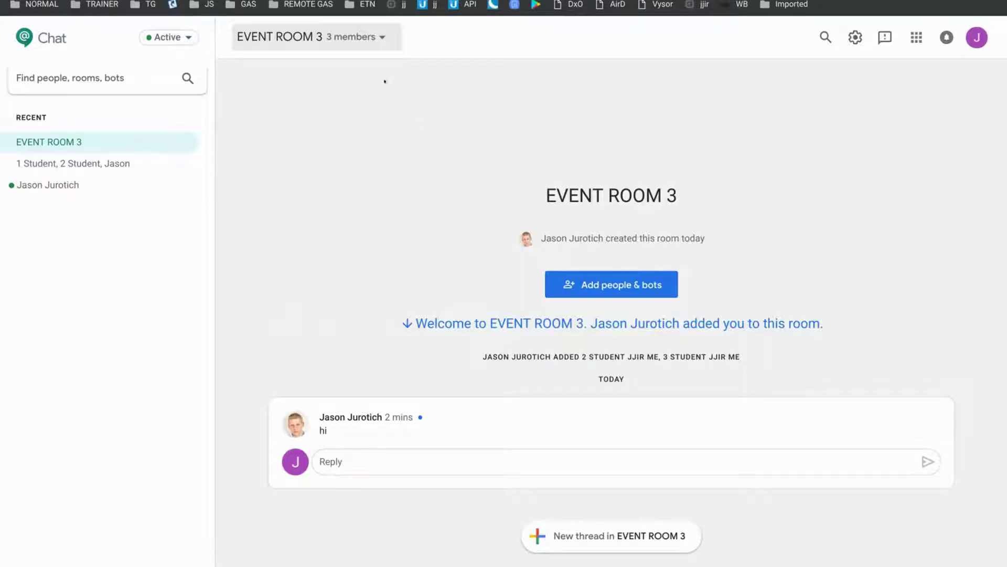
Remove the teacher from EVENT ROOM 3 through the room's member list in the student's session.
left_click(367, 38)
left_click(326, 69)
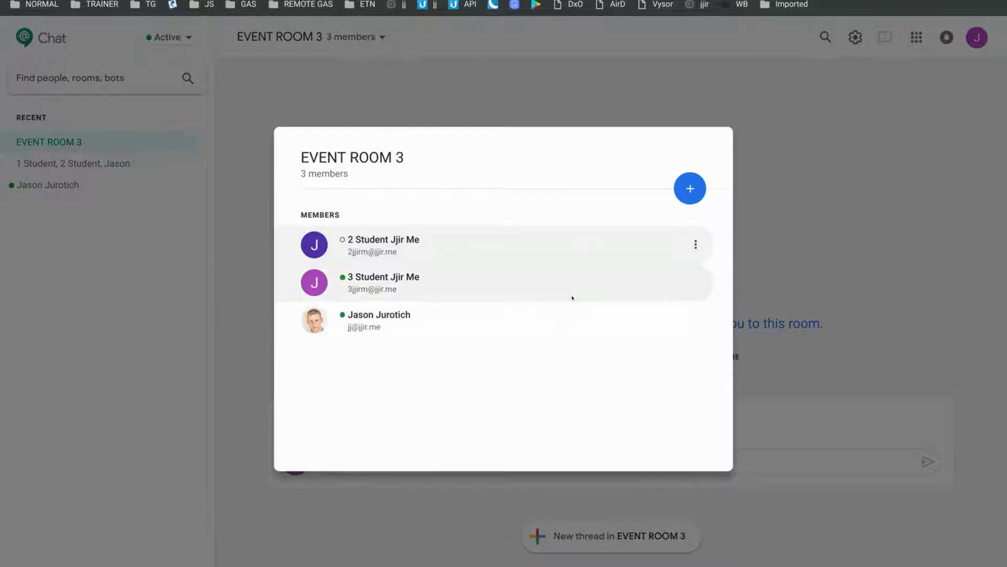
left_click(573, 276)
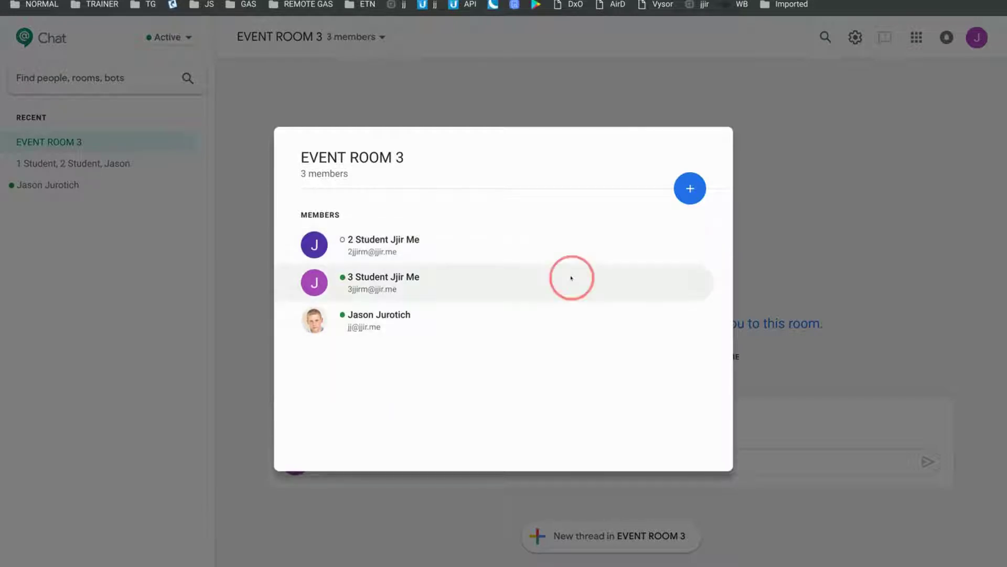
left_click(700, 282)
left_click(705, 319)
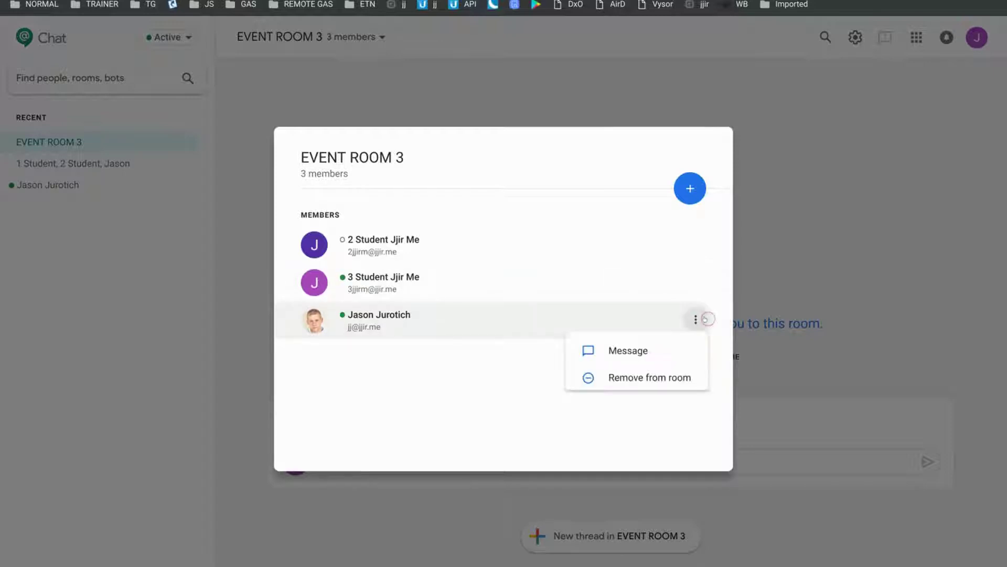
left_click(599, 378)
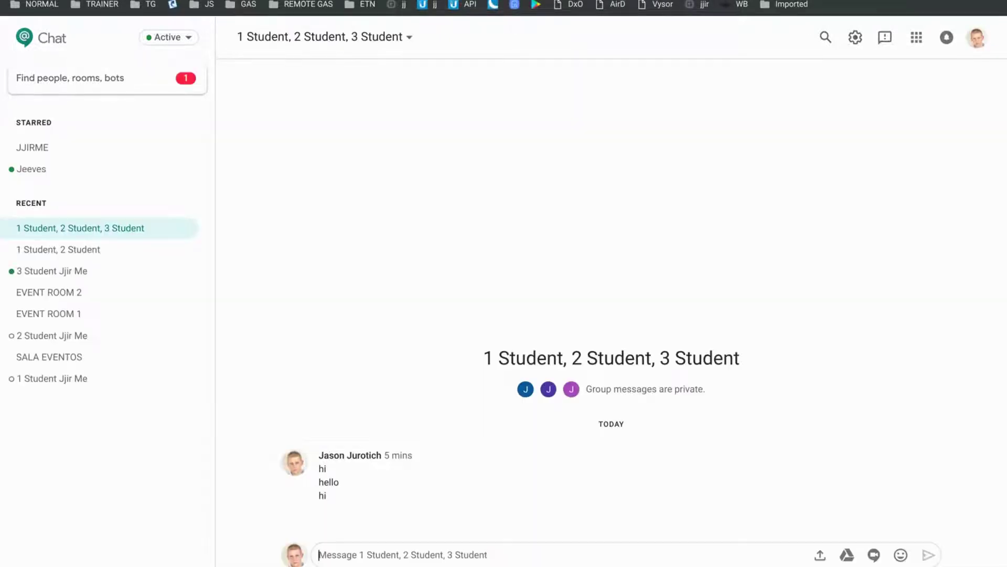
Browse the available rooms in the teacher's session to look for EVENT ROOM 3, then close the room browser.
left_click(138, 77)
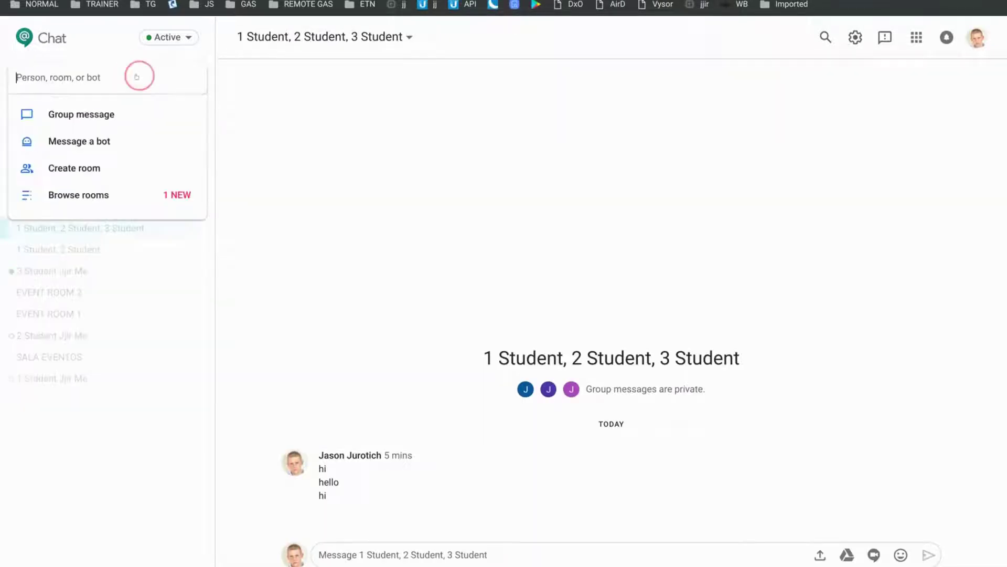
left_click(97, 188)
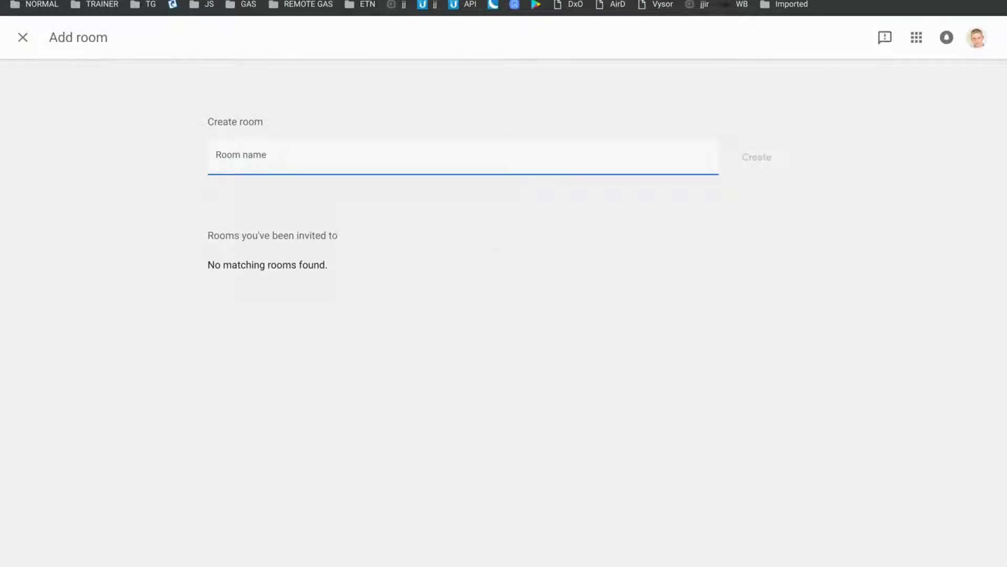
type("t")
key("Return")
left_click(281, 265)
left_click(22, 37)
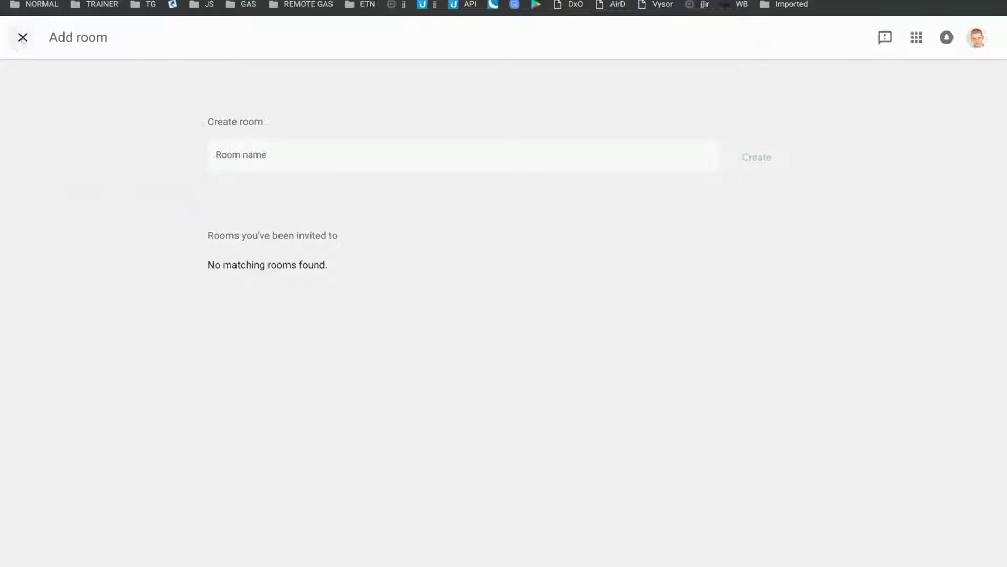
Search the teacher's conversations and rooms for "even" and look through the matching rooms.
left_click(75, 72)
type("even")
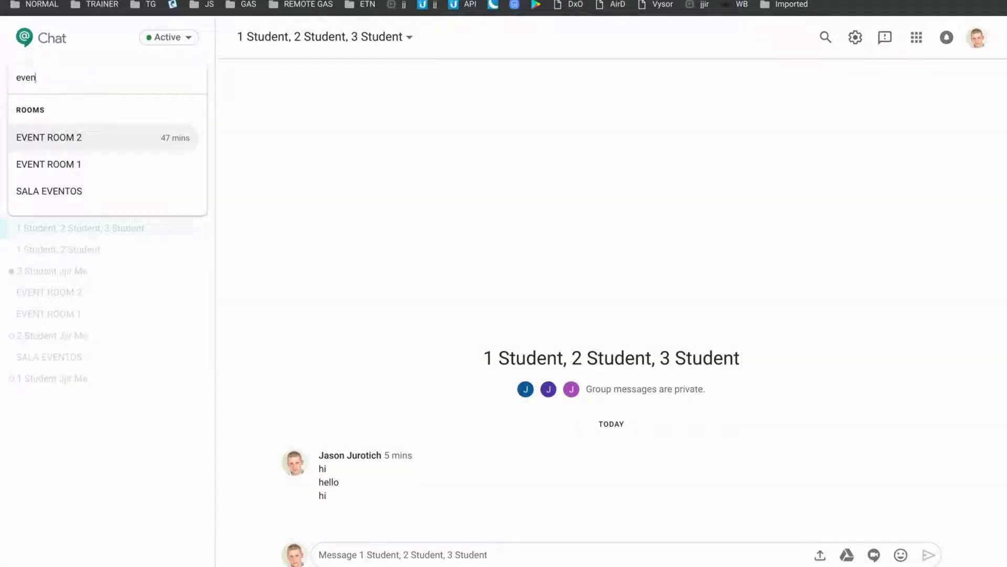
key("Down")
key("Up")
key("Down")
key("Down")
key("Escape")
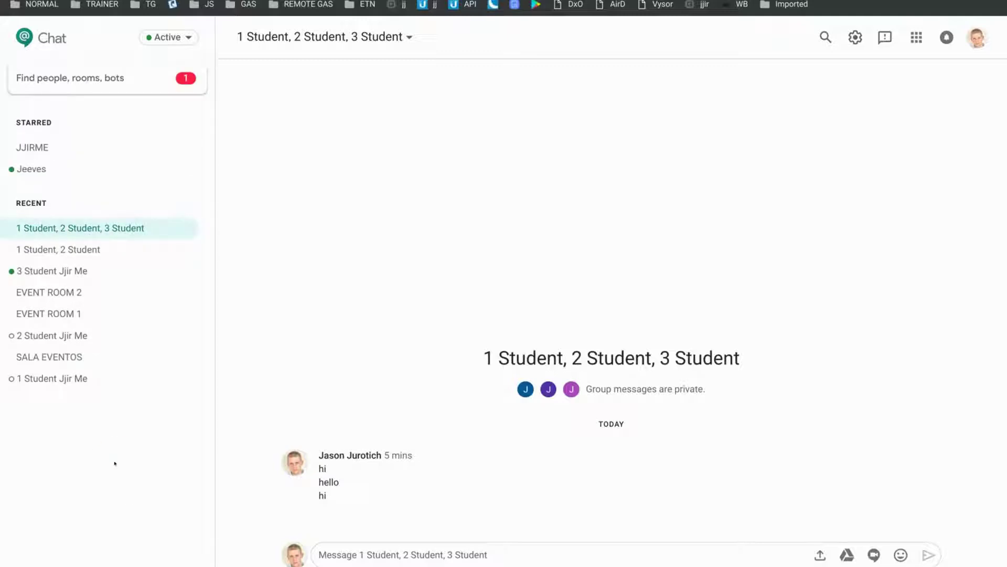
left_click(131, 83)
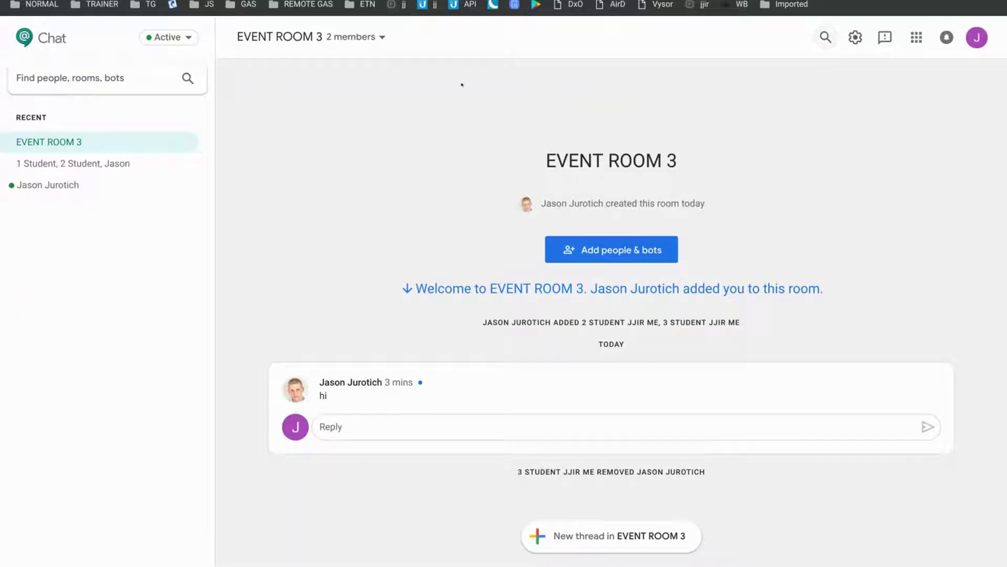
Add the teacher back to EVENT ROOM 3 from the student's session with email notification, and open the room in the teacher's session.
left_click(330, 43)
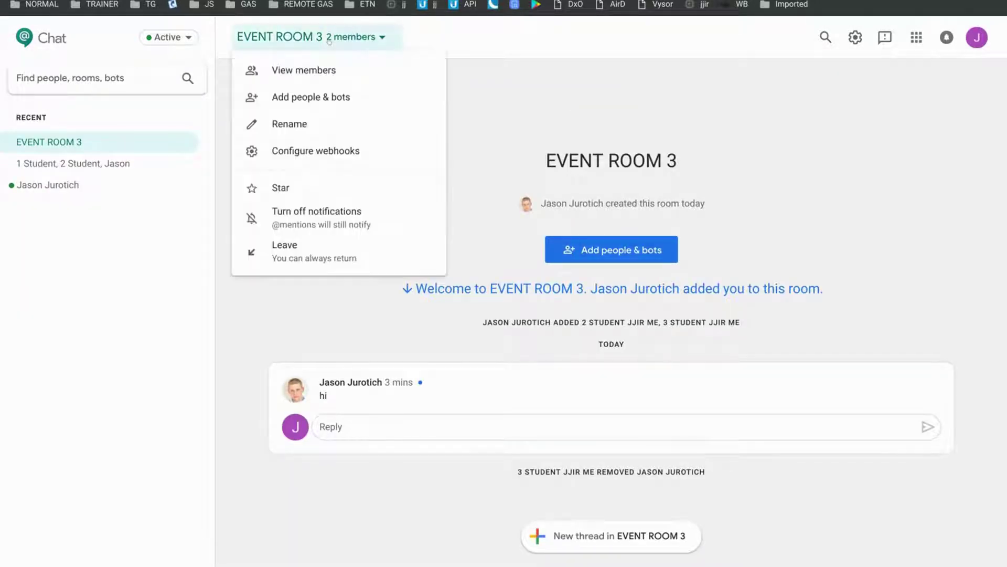
left_click(309, 97)
type("jason")
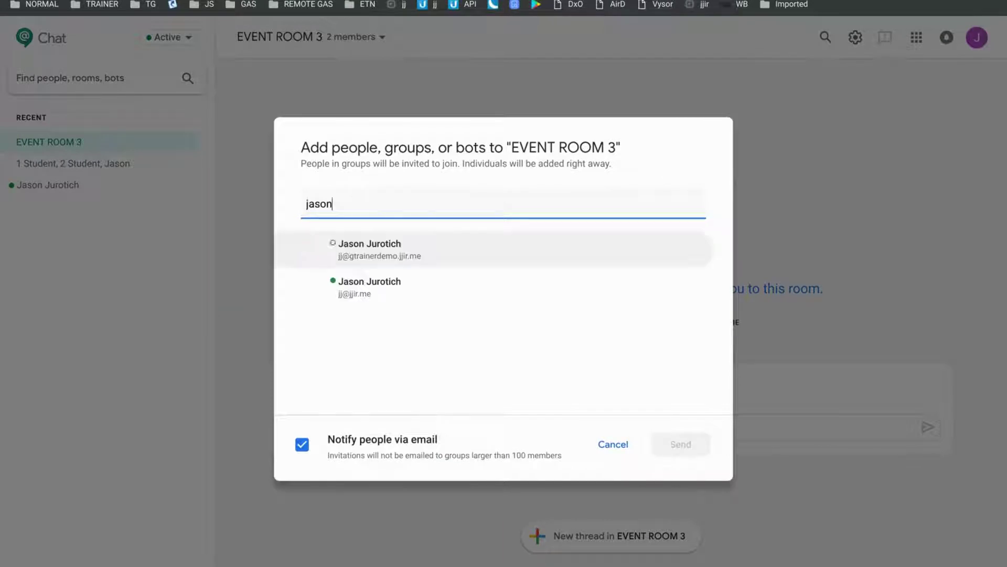
left_click(368, 286)
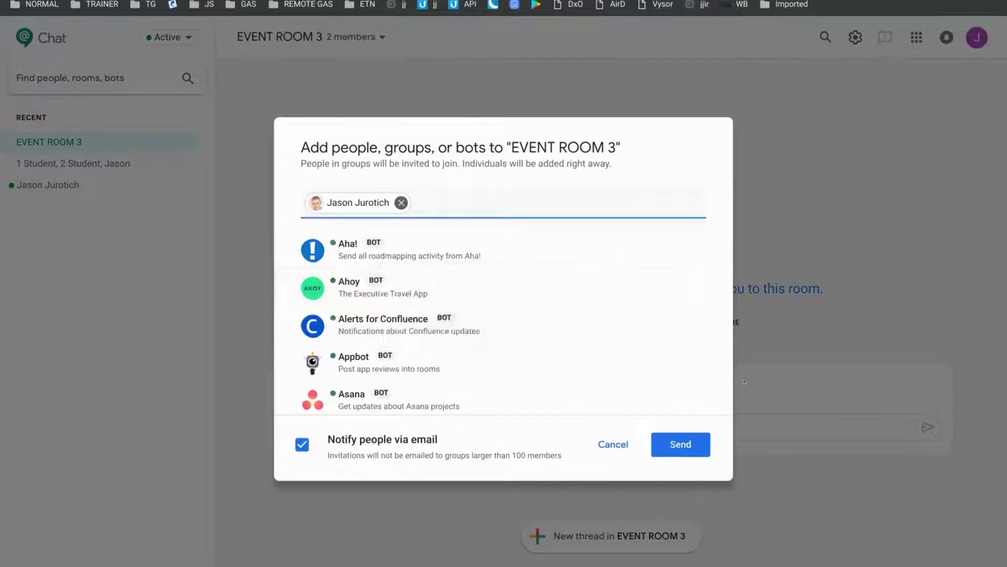
left_click(691, 443)
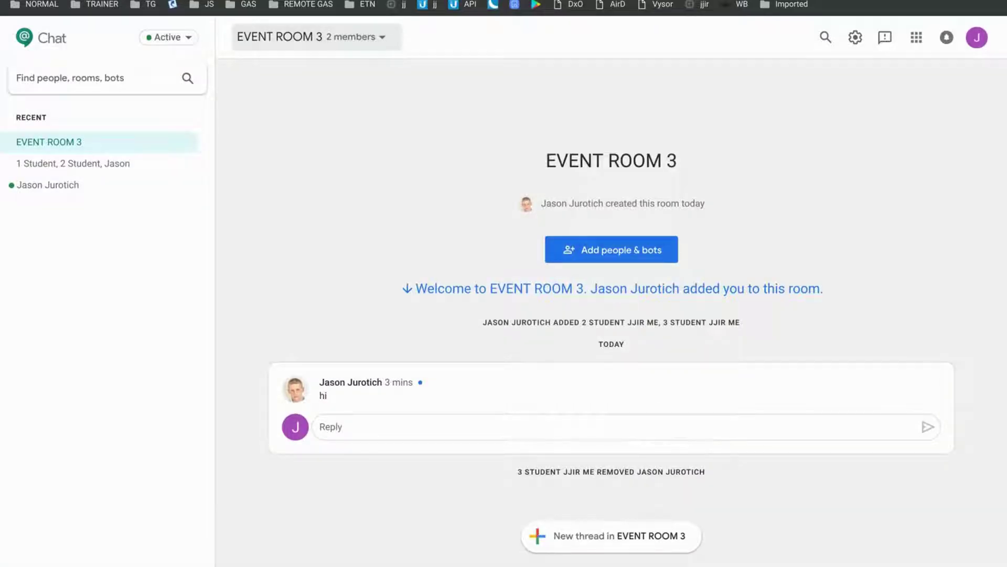
key("alt+Tab")
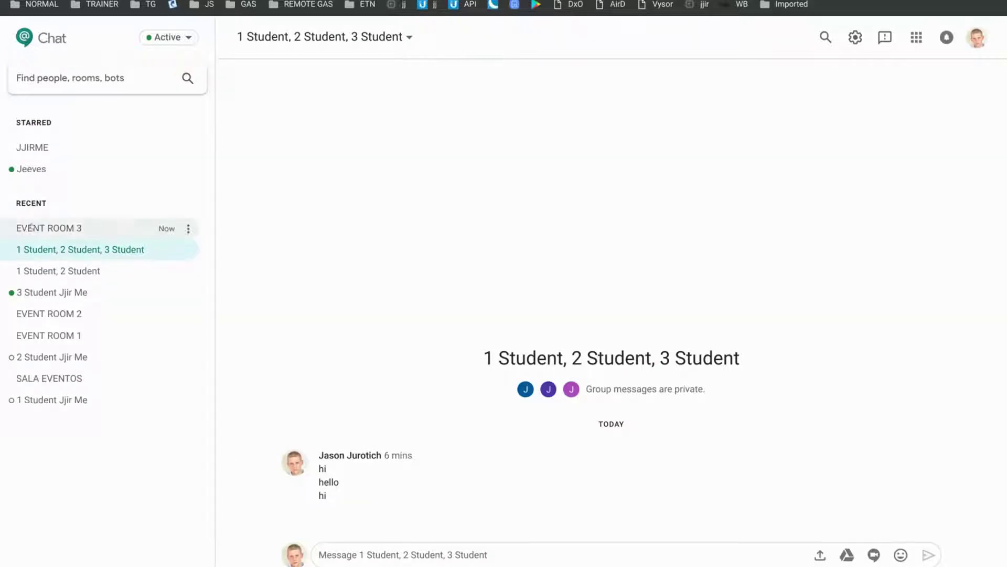
left_click(31, 227)
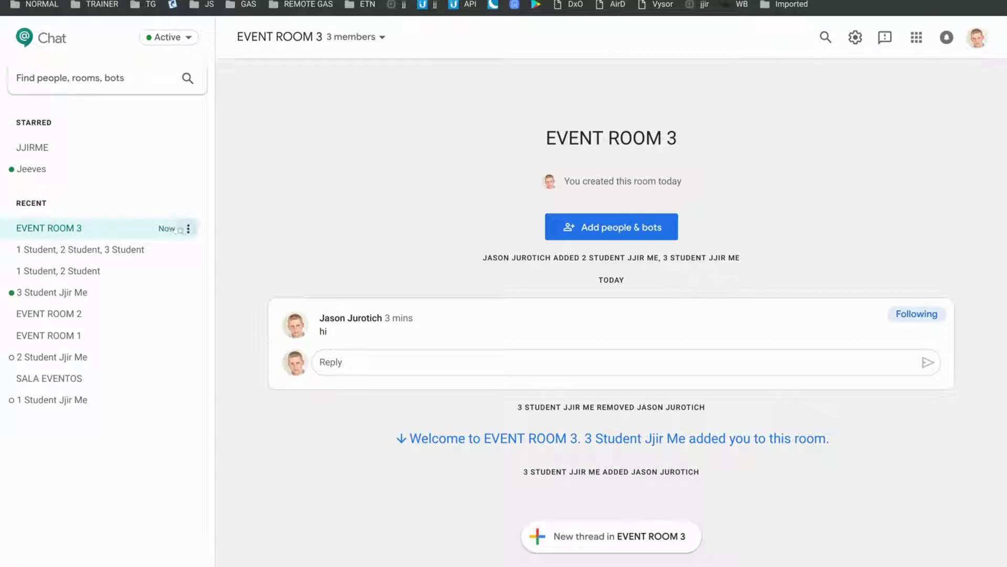
Leave EVENT ROOM 3 in the teacher's session and browse the rooms the teacher has been invited to.
left_click(188, 228)
left_click(112, 339)
left_click(697, 329)
left_click(62, 83)
left_click(79, 196)
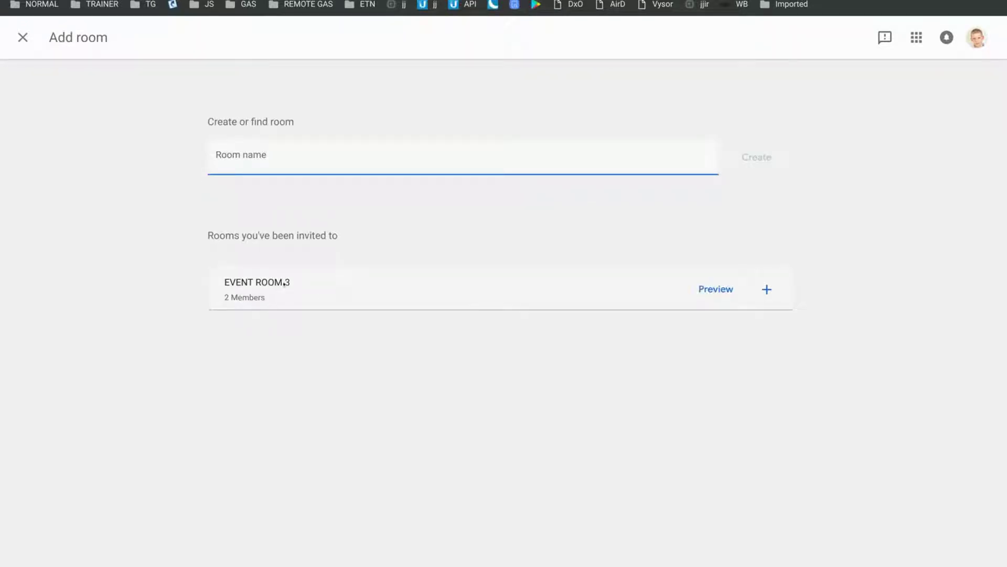
Preview EVENT ROOM 3 from the teacher's room invitations and rejoin the room.
left_click(715, 289)
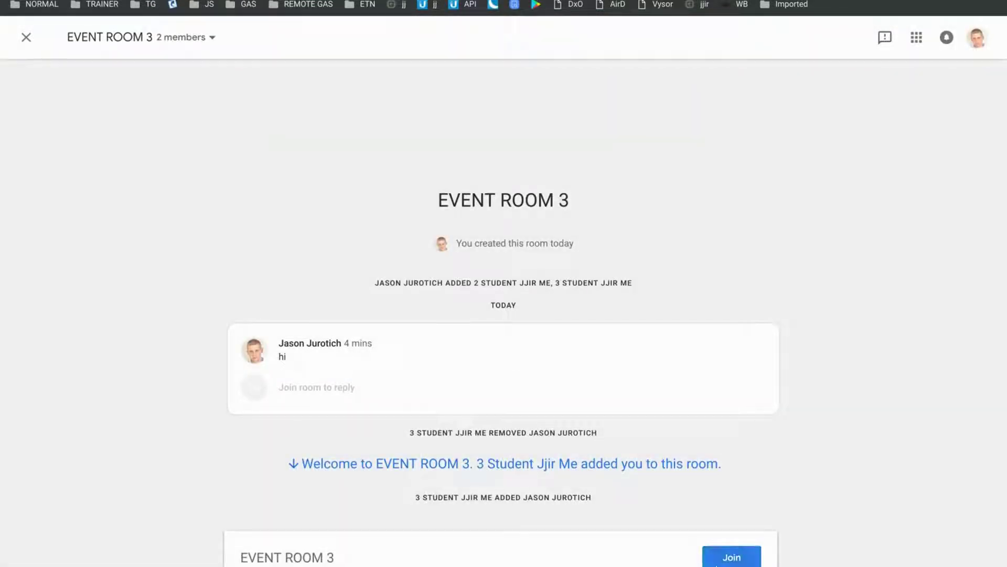
left_click(717, 565)
left_click(26, 37)
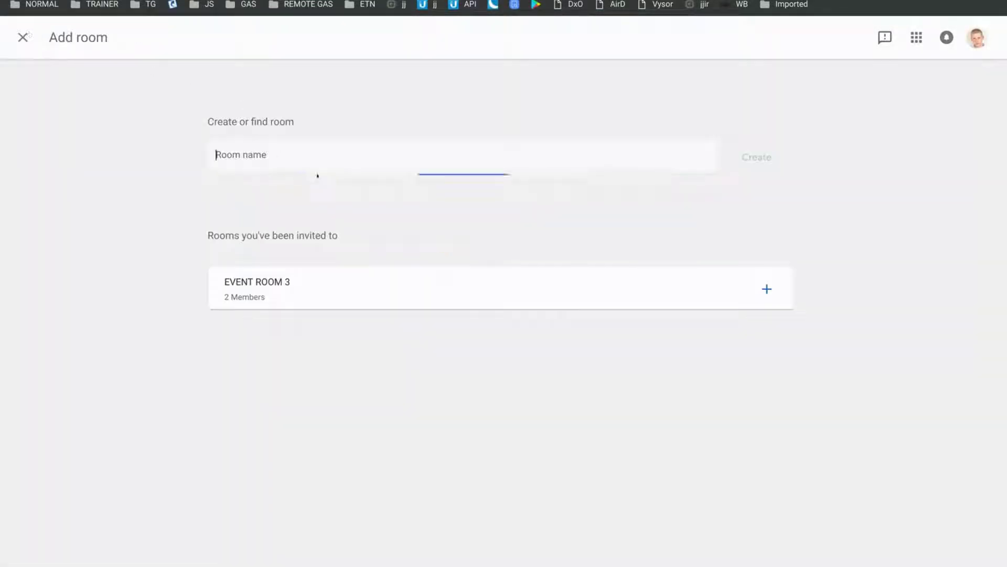
left_click(757, 285)
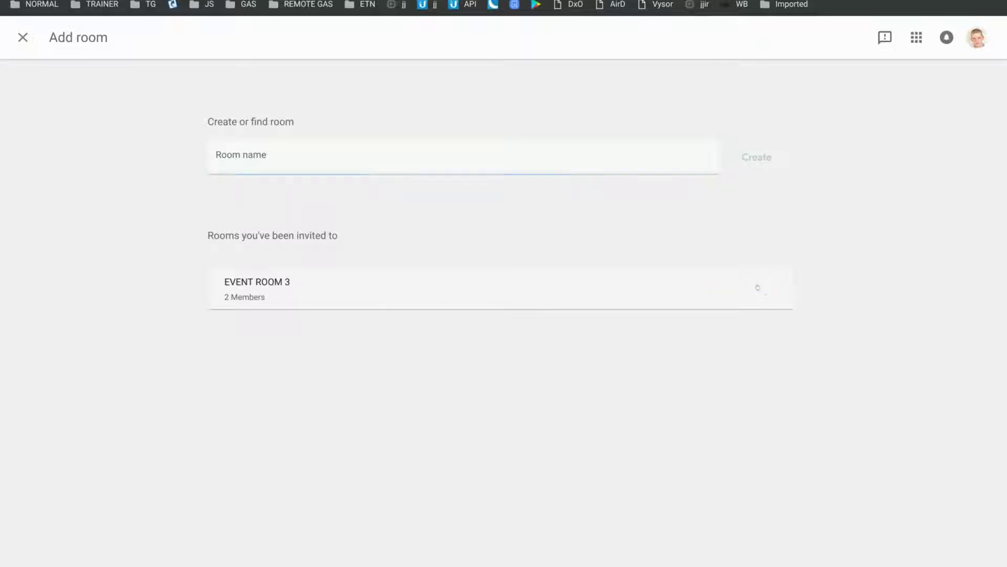
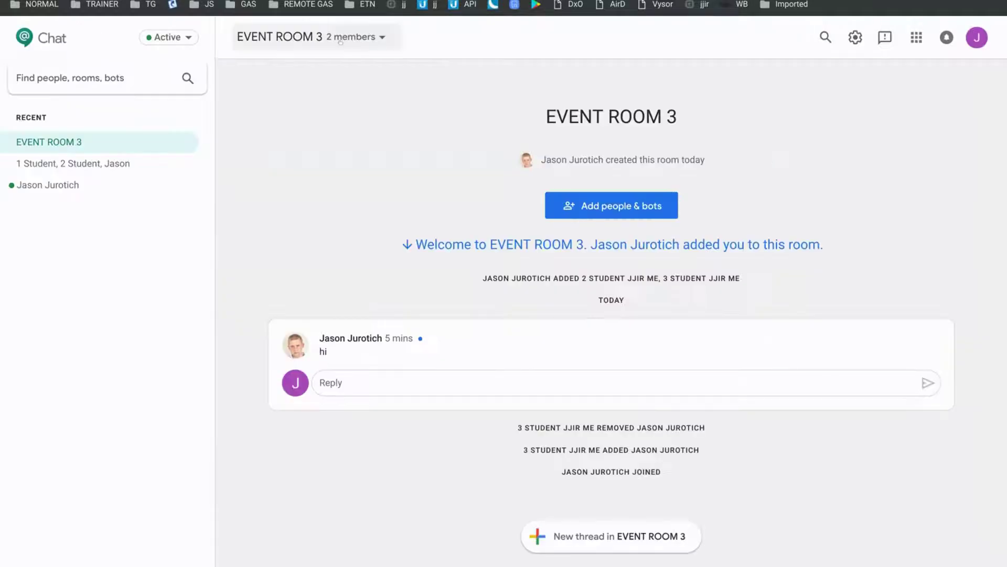
Rename EVENT ROOM 3 to EVENT ROOM 4 from the student's session.
left_click(340, 42)
left_click(289, 128)
left_click(417, 291)
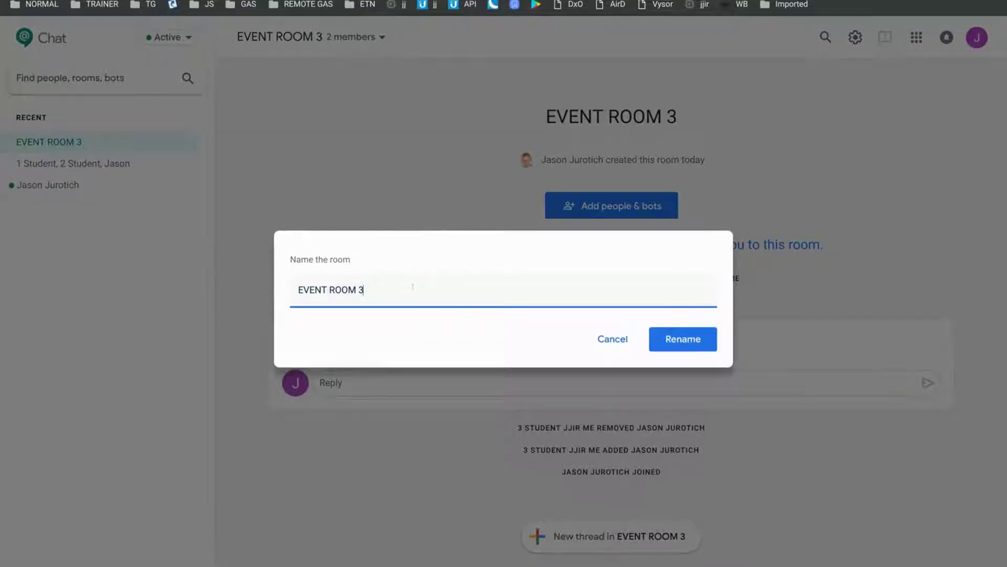
key("BackSpace")
type("4")
left_click(682, 339)
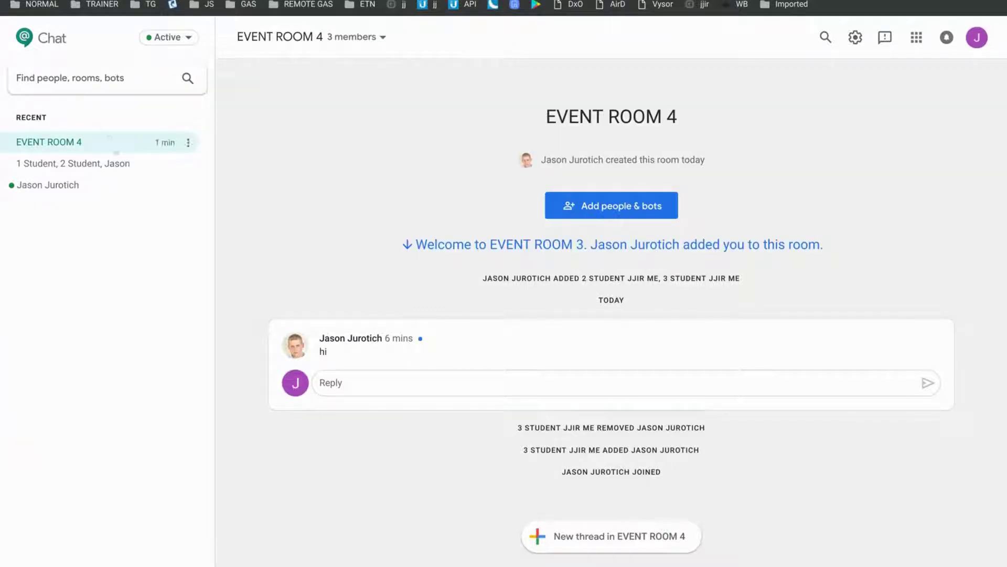
Check the rooms the student has been invited to, then close the room browser.
left_click(97, 77)
left_click(78, 167)
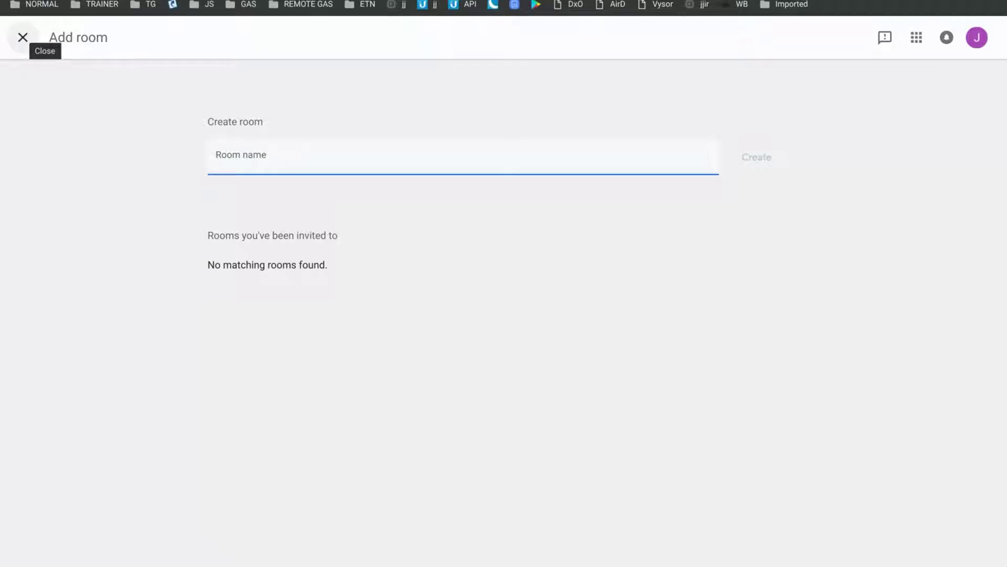
left_click(23, 37)
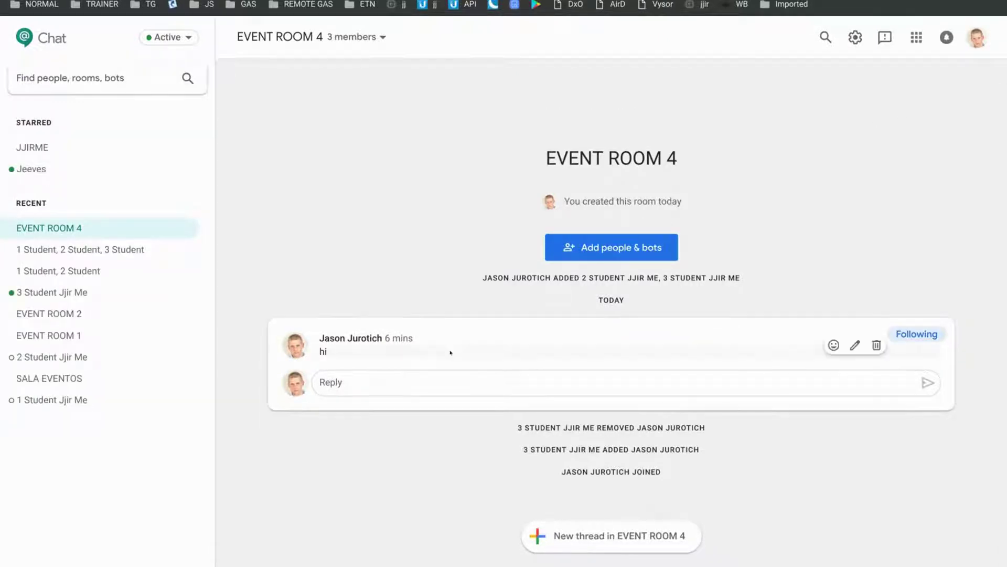
Reply to the "hi" thread in EVENT ROOM 4 from the teacher's session with the GOOGLE SHEET TRICKS file from Drive.
left_click(387, 383)
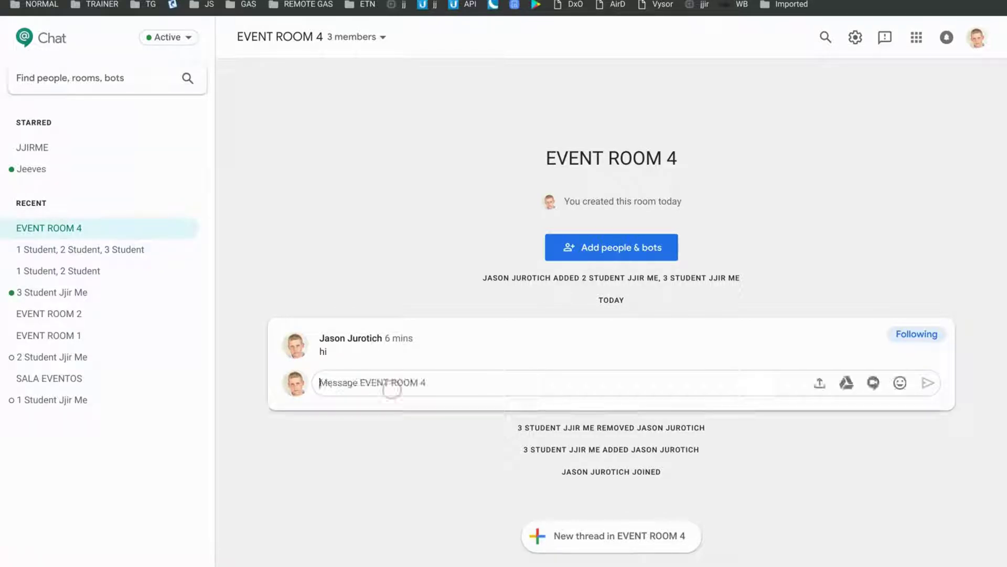
left_click(850, 384)
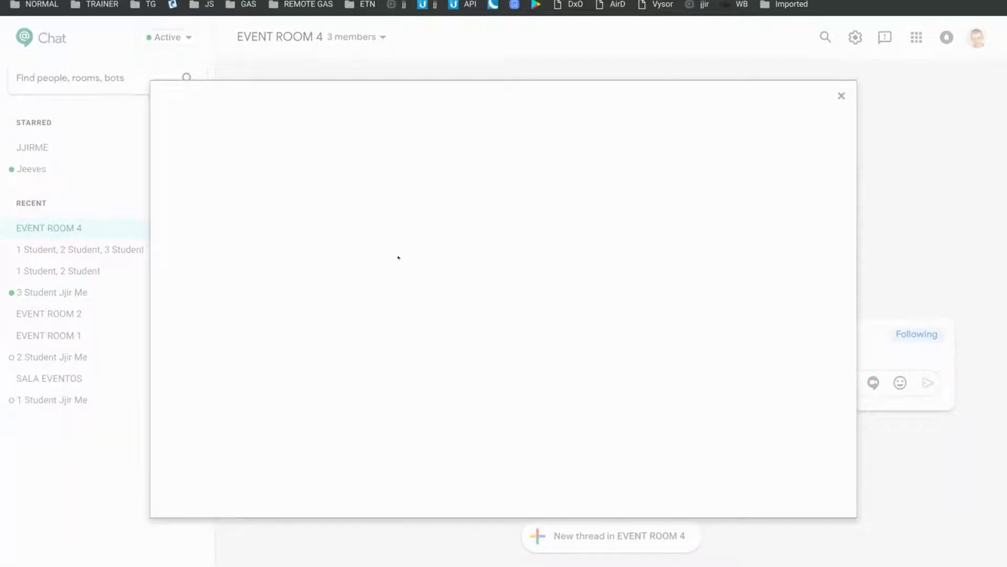
left_click(223, 359)
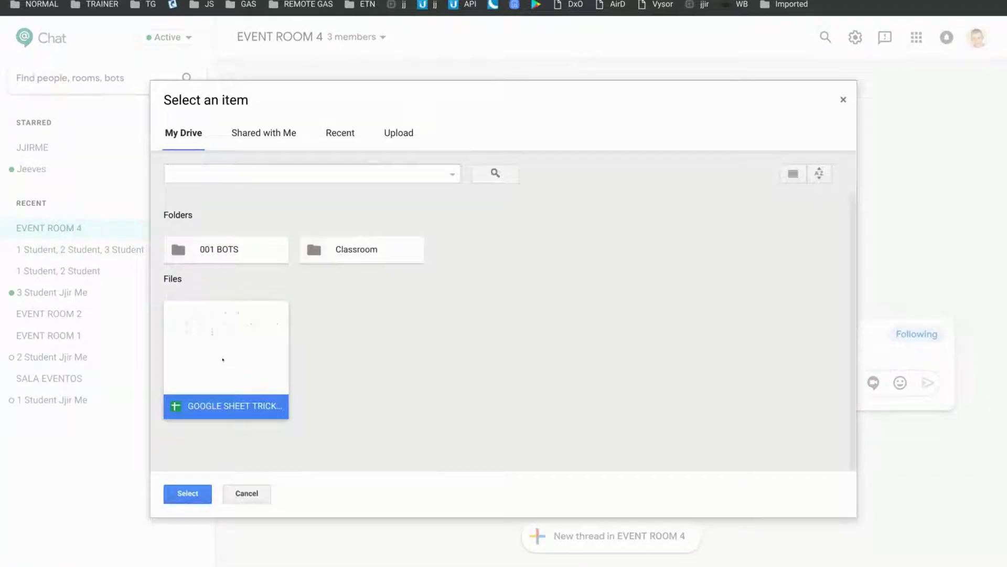
left_click(197, 495)
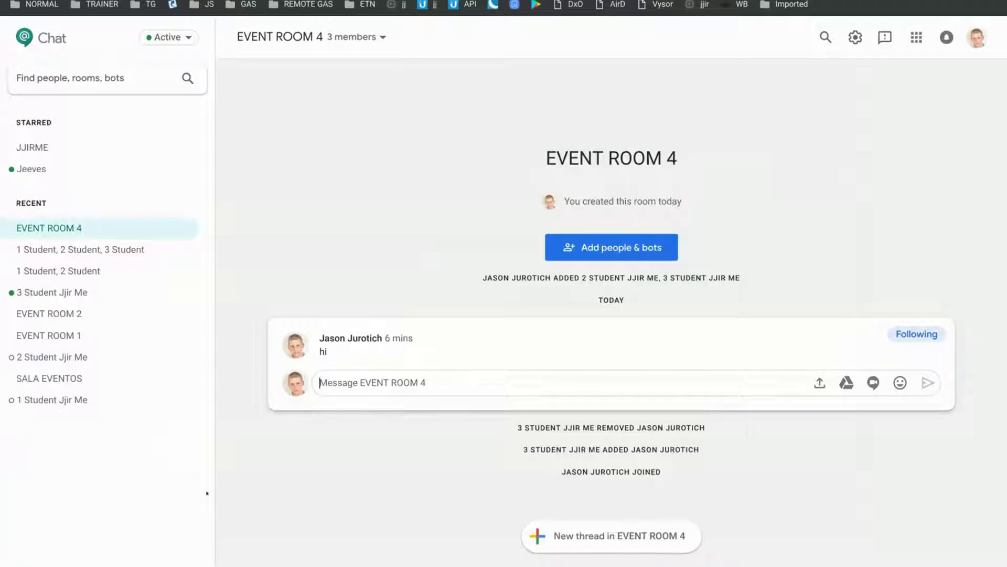
key("Return")
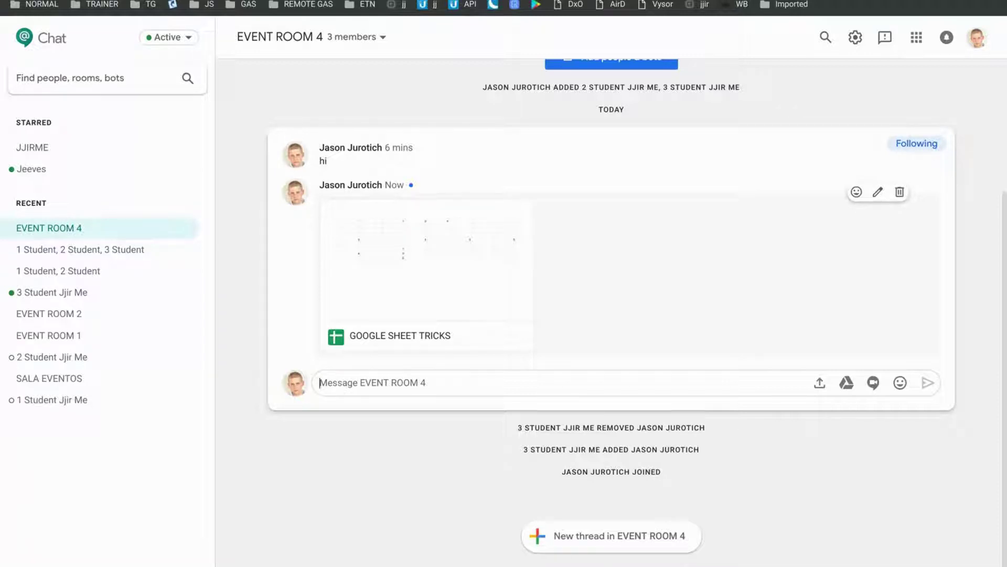
Open the shared GOOGLE SHEET TRICKS spreadsheet, review who has access in its sharing settings, and return to the chat room.
left_click(467, 262)
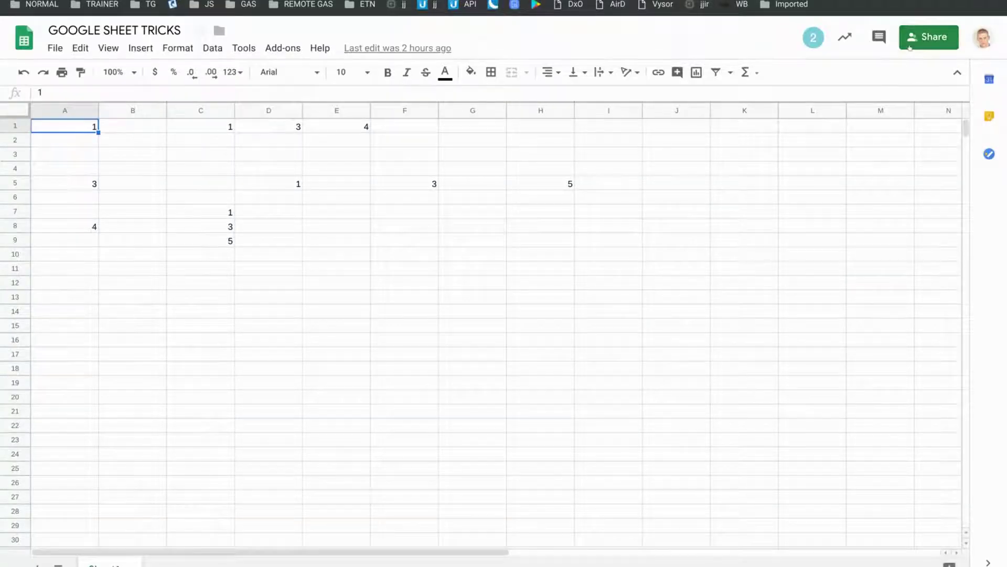
left_click(928, 37)
left_click(650, 358)
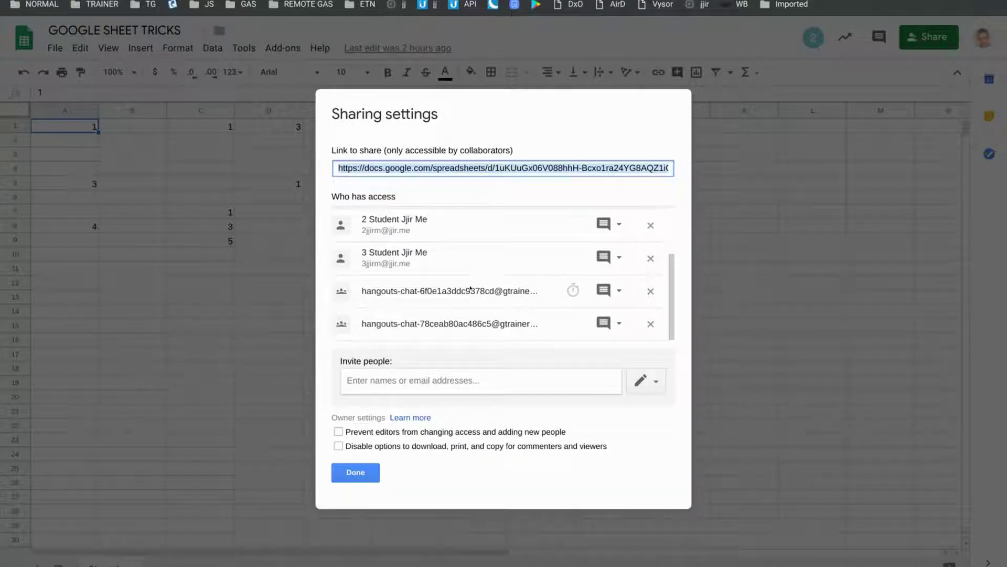
left_click(356, 475)
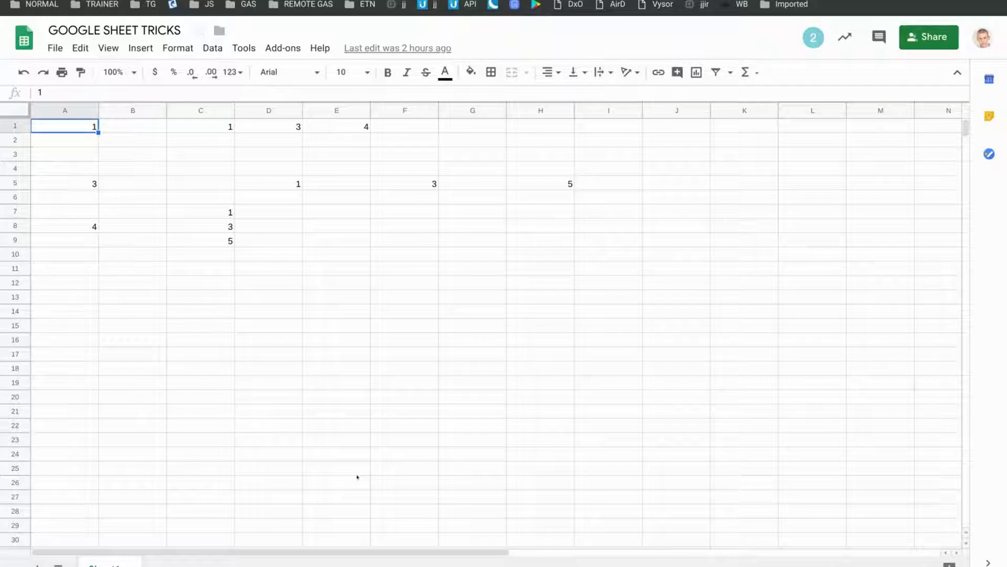
key("ctrl+Tab")
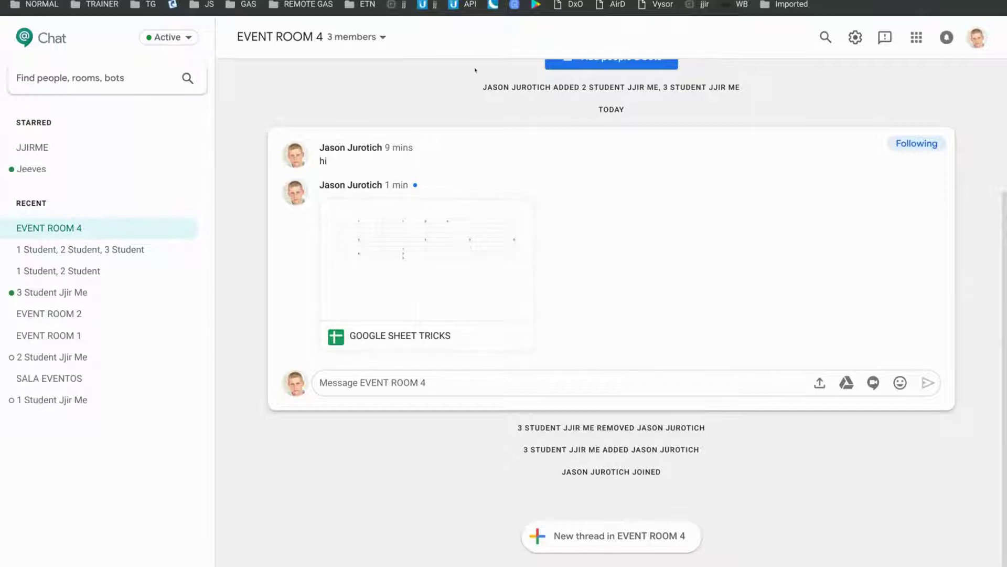
Toggle following off and back on for the thread containing the shared spreadsheet.
left_click(930, 145)
left_click(930, 145)
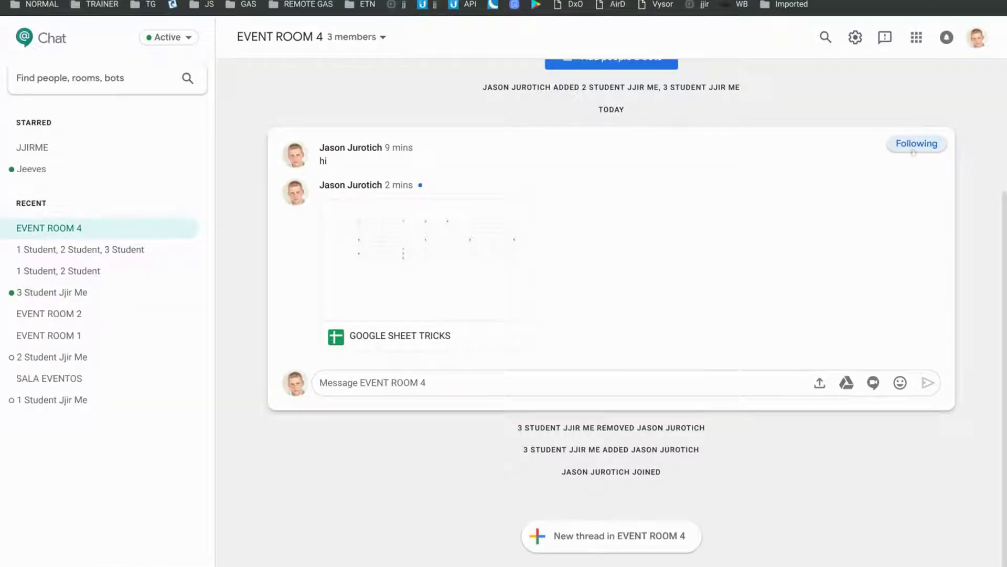
left_click(914, 150)
left_click(914, 150)
Start a new thread in EVENT ROOM 4 with the message "adf;a s".
left_click(666, 531)
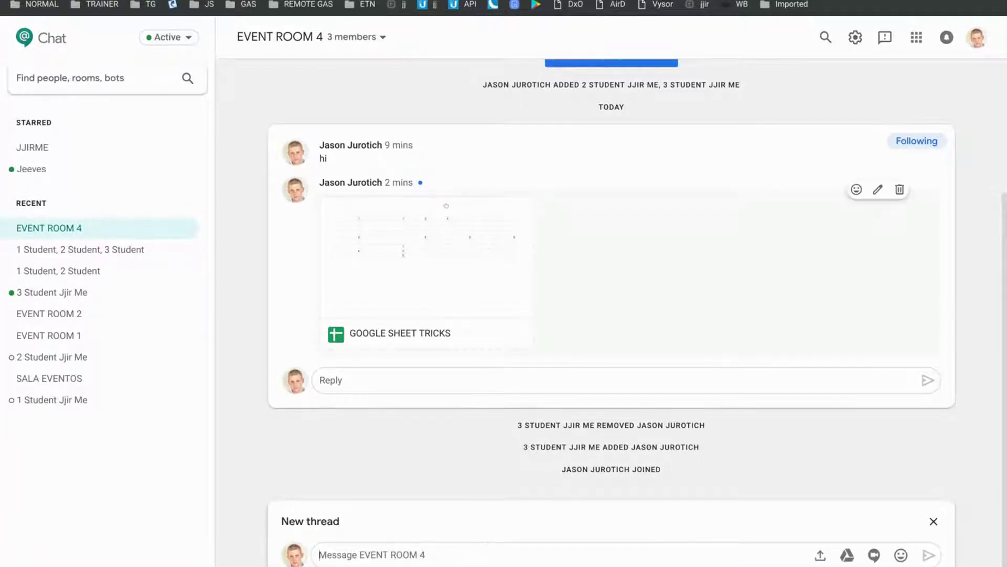
type("adf;a s")
key("Return")
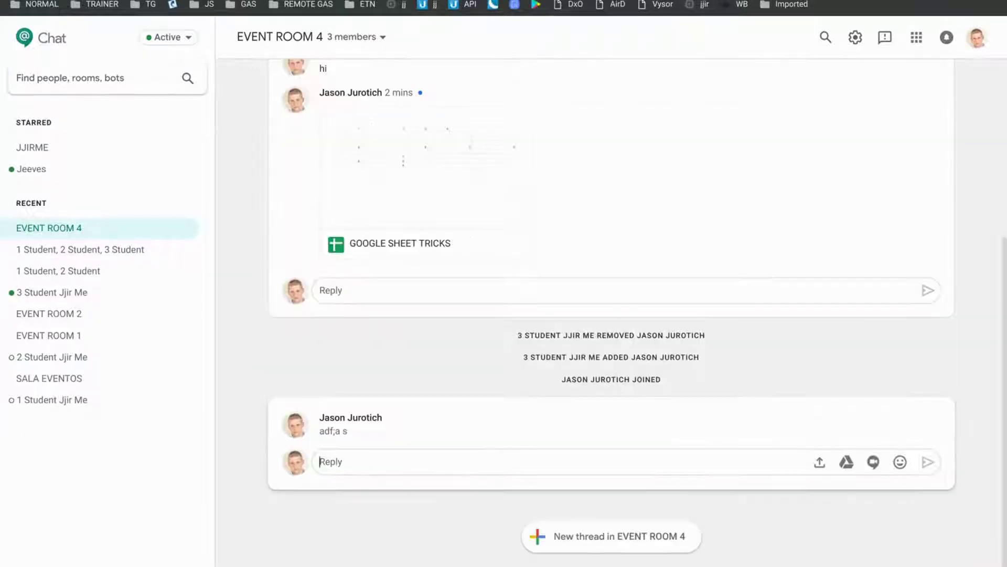
Look through the mention suggestions in the new thread and send a reply mentioning 2 Student with the text "as;dfkjsl".
scroll(921, 423, "up", 5)
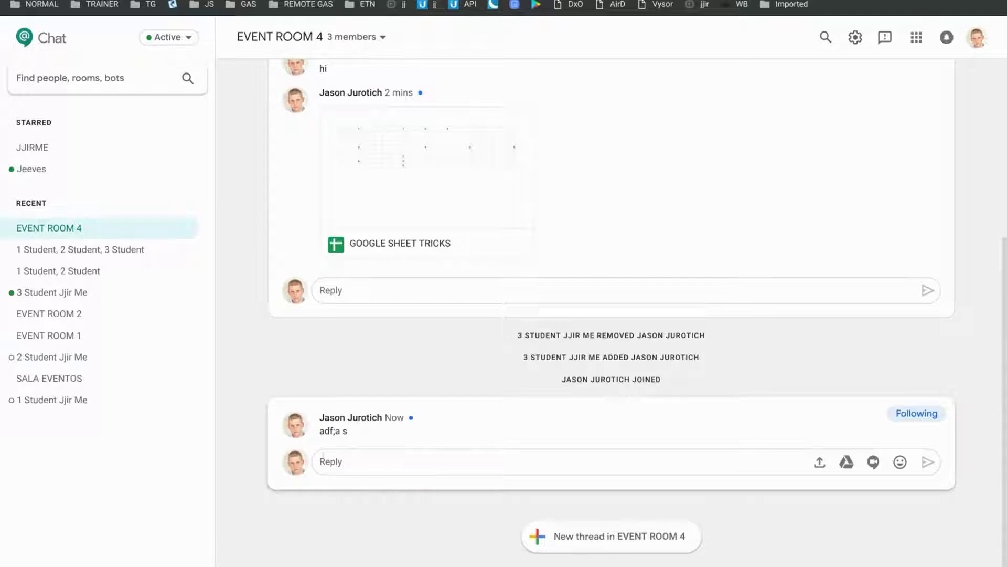
type("@")
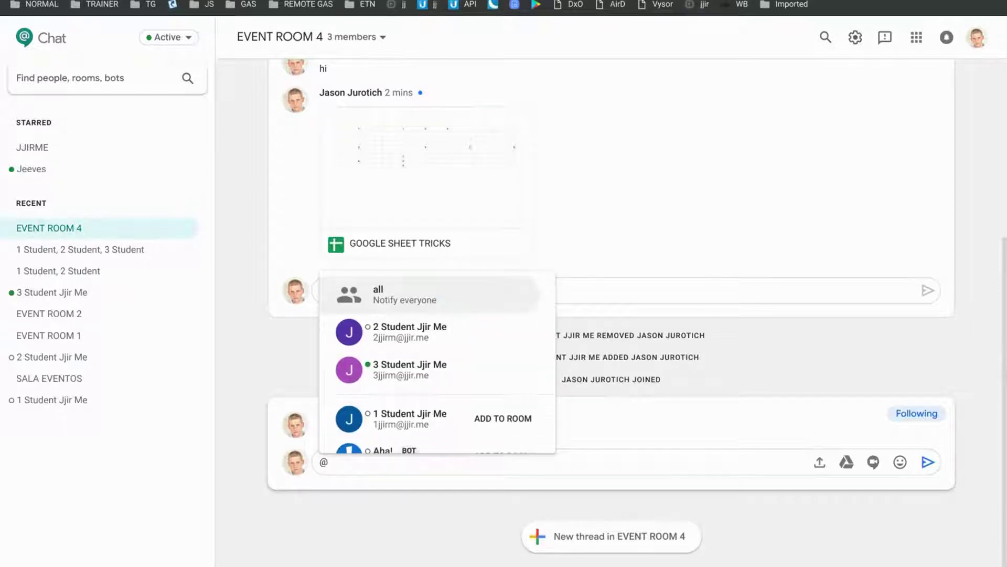
scroll(411, 328, "down", 1)
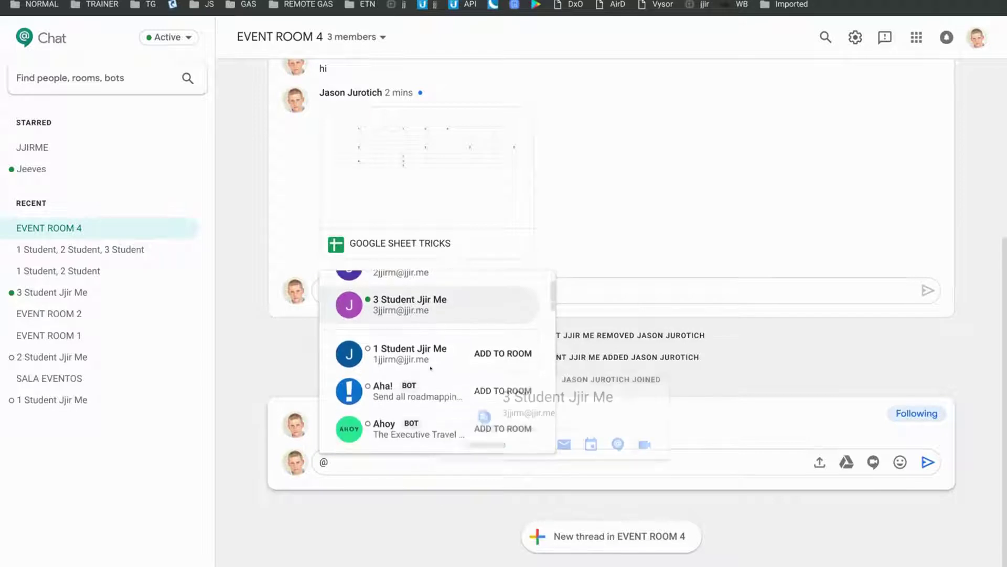
scroll(420, 346, "up", 1)
mouse_move(431, 367)
scroll(431, 367, "down", 3)
scroll(409, 357, "up", 3)
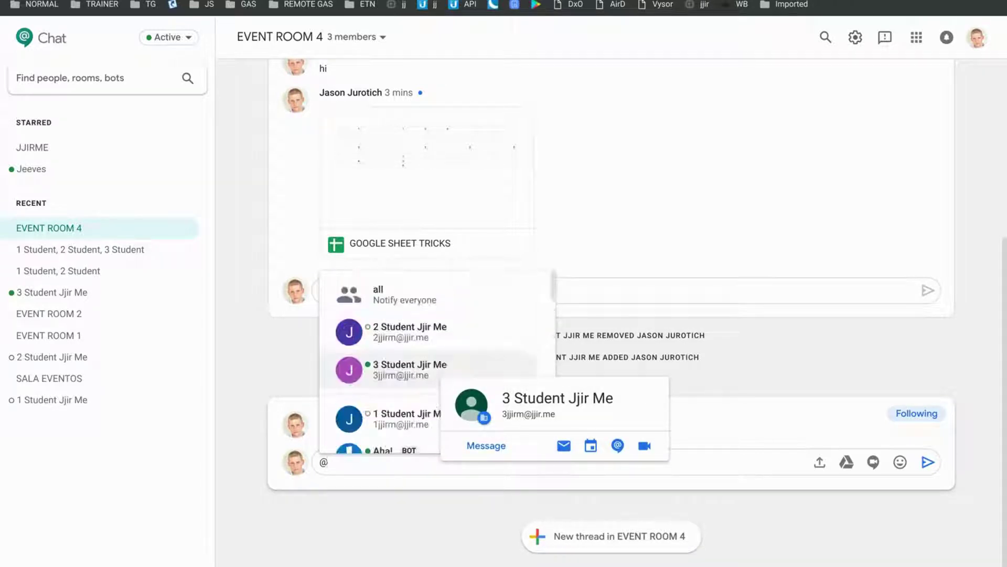
left_click(385, 344)
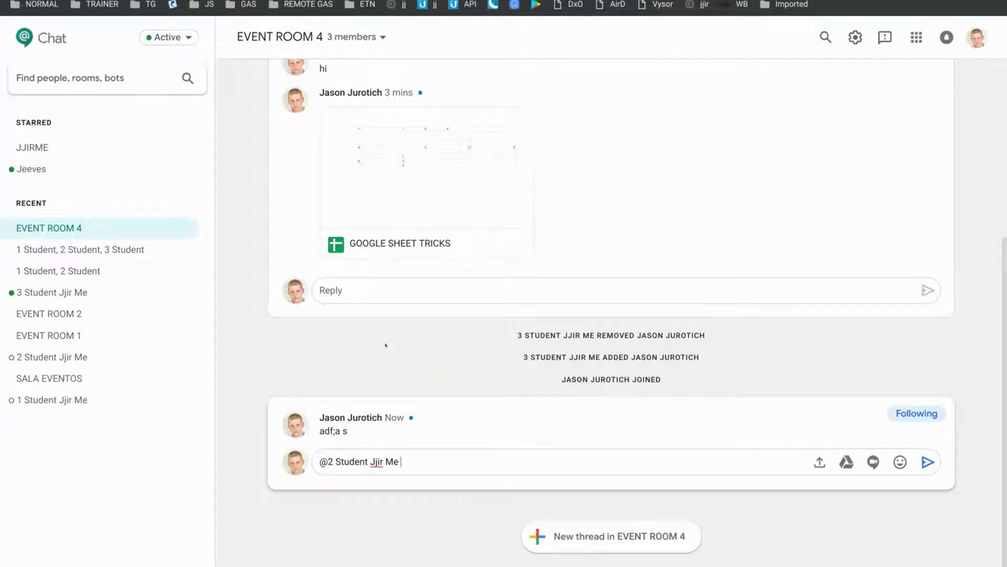
type("as;dfkjsl")
key("Return")
Send another reply in the same thread mentioning 3 Student with the text "a;sas".
type("@")
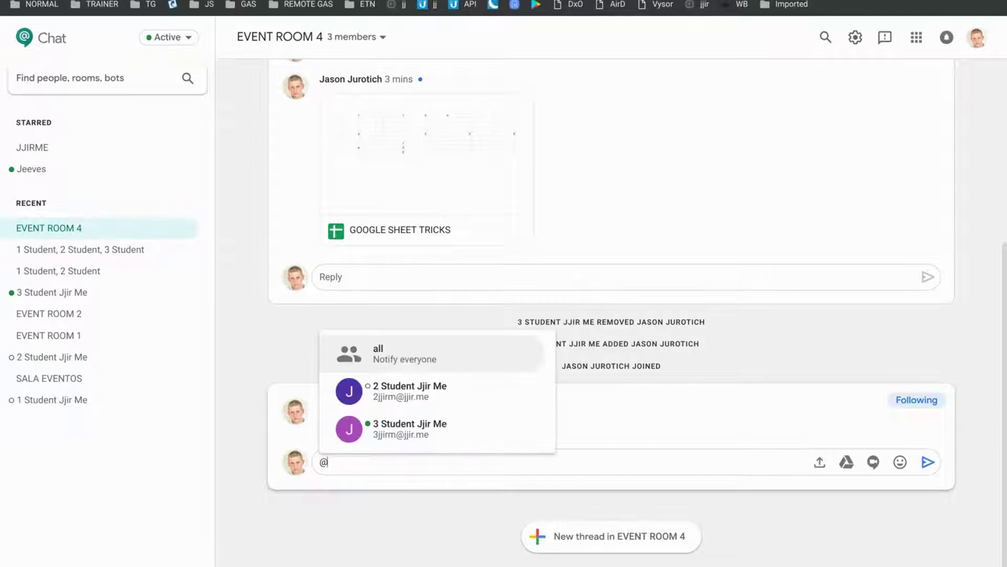
key("Down")
key("Down")
key("Return")
type("a;sas")
key("Return")
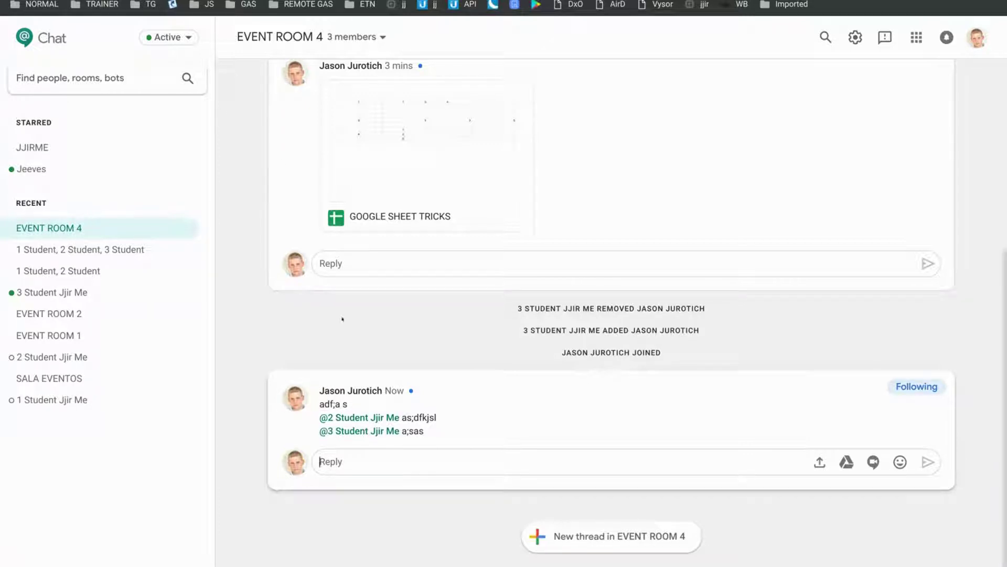
Load the new messages of EVENT ROOM 4 in the student's session and examine how the student's own mention is highlighted.
mouse_move(463, 414)
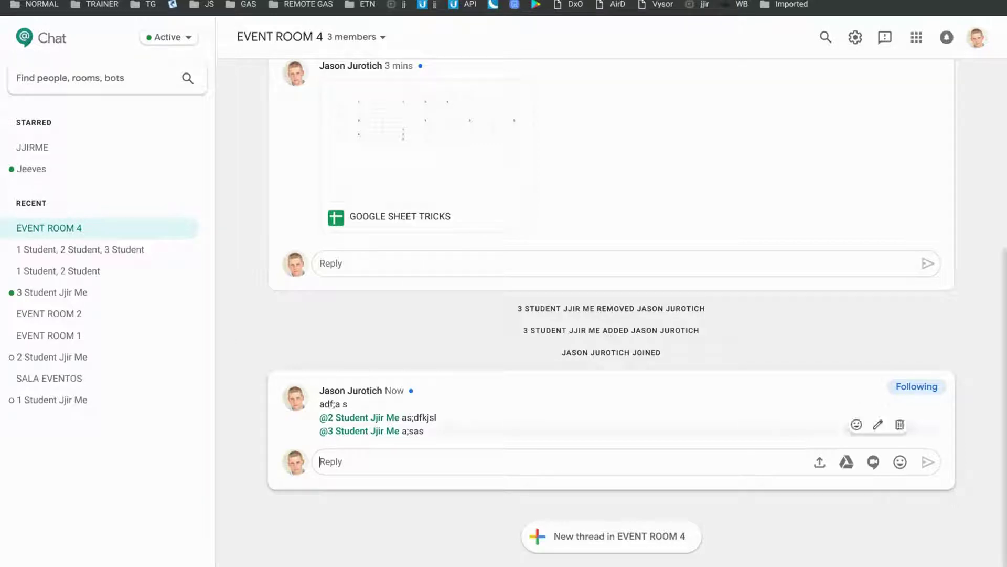
mouse_move(362, 431)
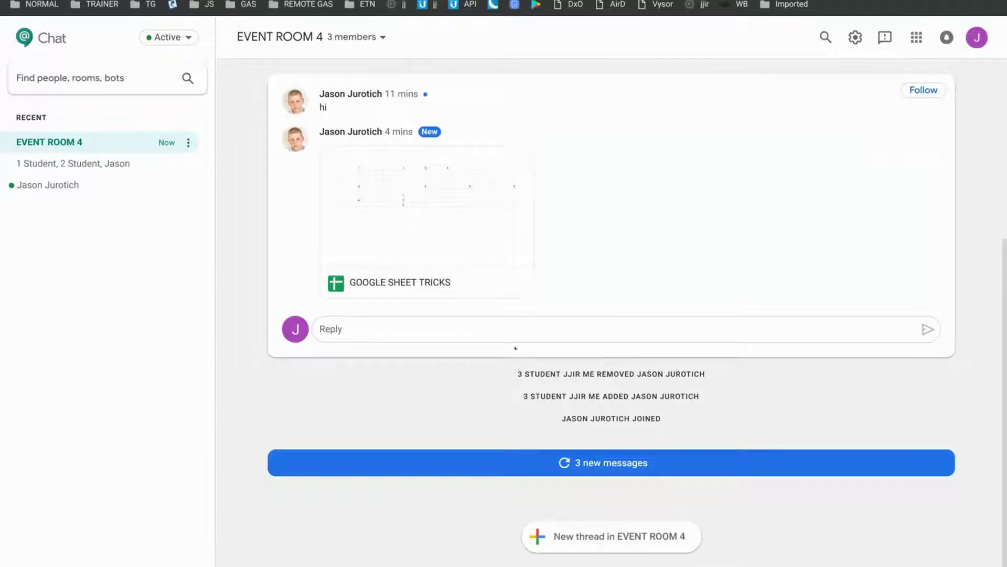
scroll(389, 293, "up", 5)
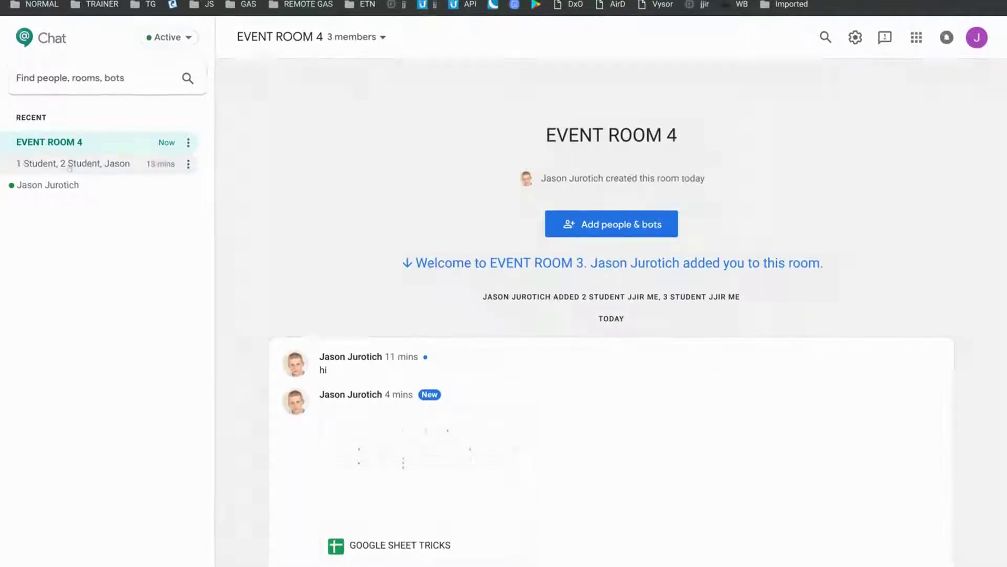
scroll(597, 473, "down", 5)
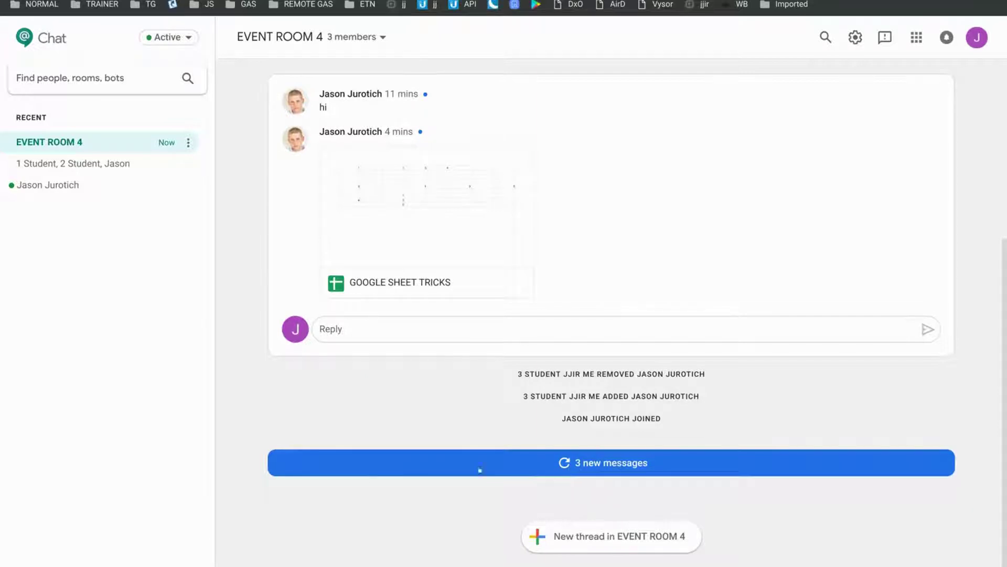
left_click(580, 455)
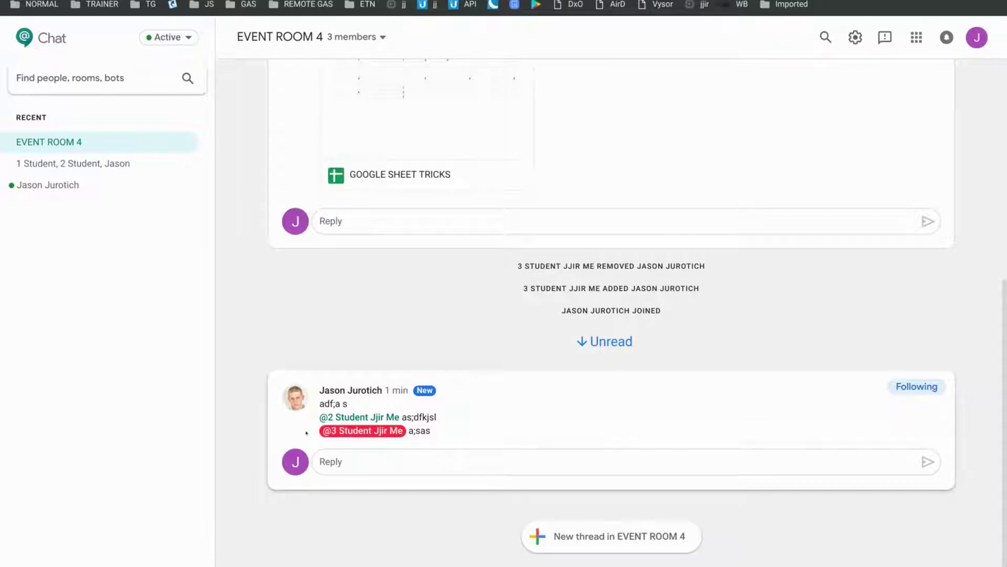
left_click(332, 431)
left_click(415, 431)
mouse_move(320, 433)
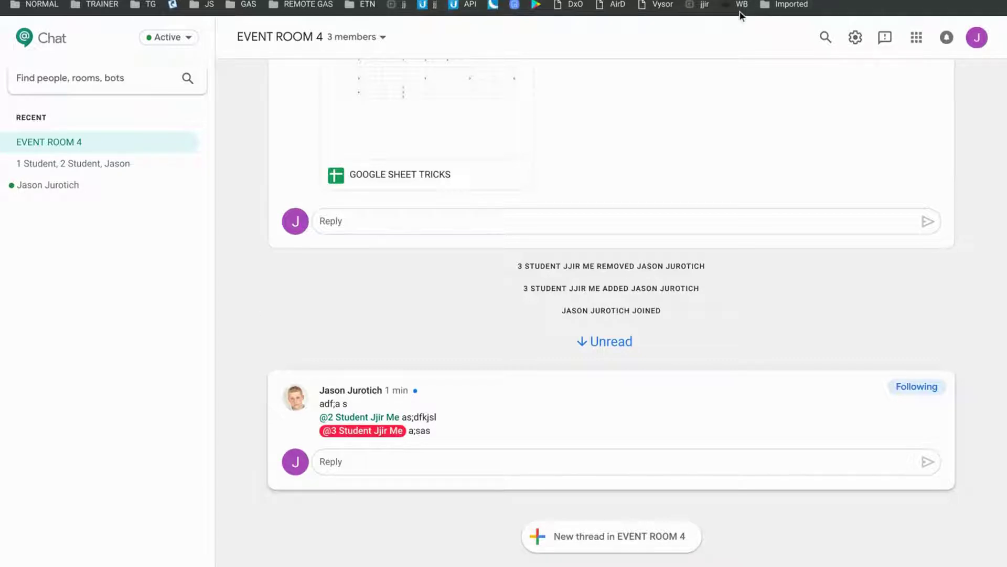
Open the message search for EVENT ROOM 4 in the student's session and filter it by the teacher.
left_click(826, 38)
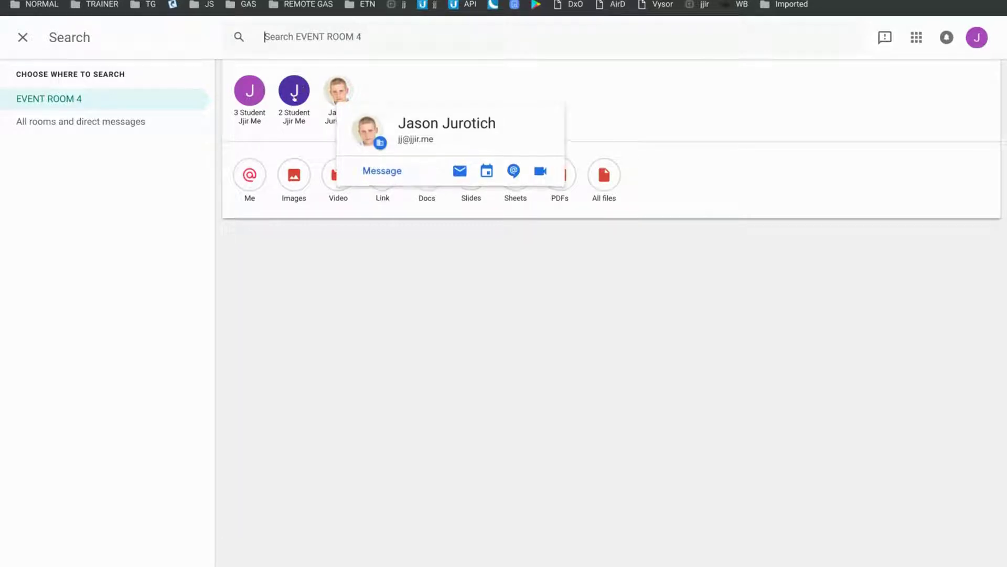
mouse_move(294, 98)
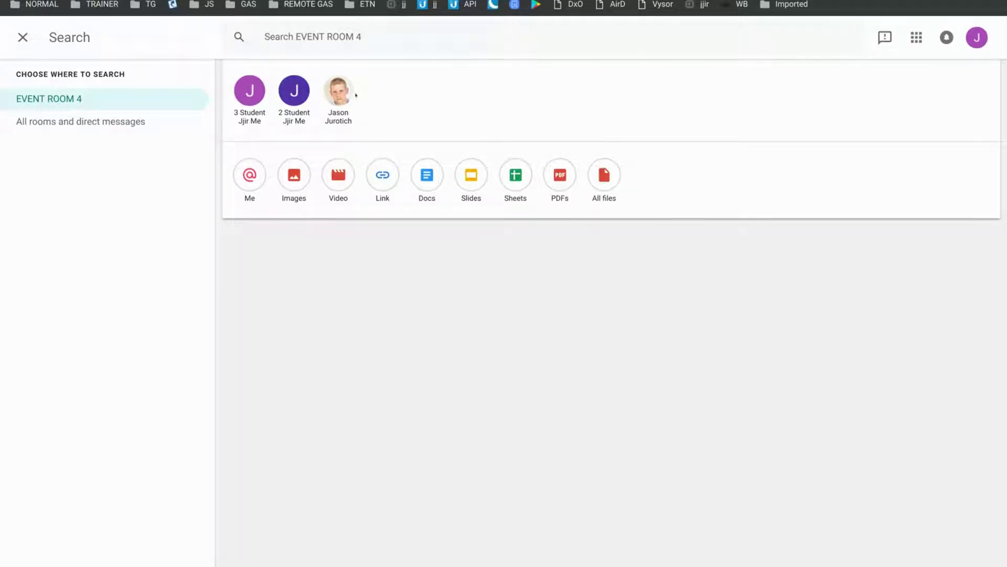
left_click(338, 90)
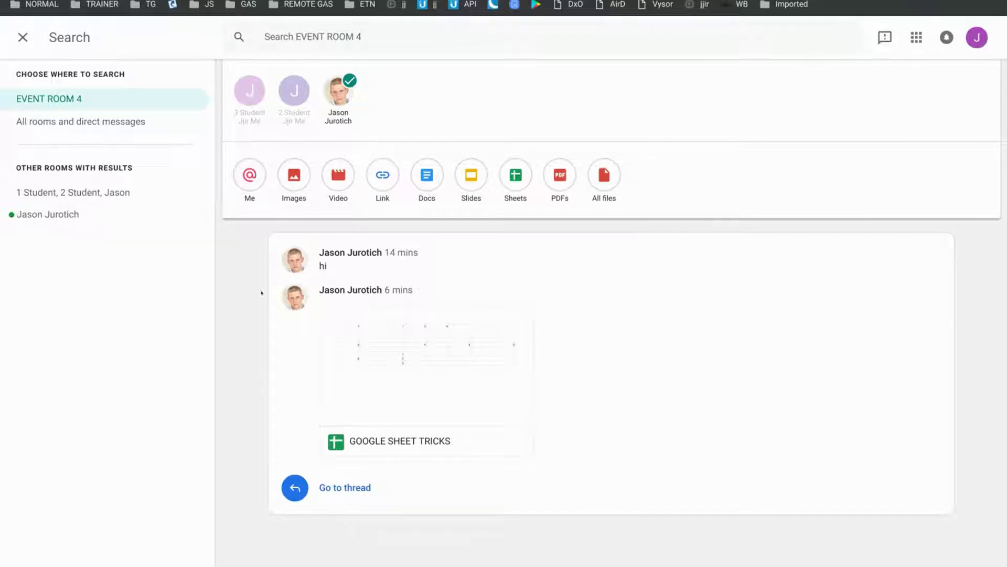
Extend the teacher-filtered search to all rooms and direct messages, review the results, and limit it to EVENT ROOM 4 again.
left_click(71, 122)
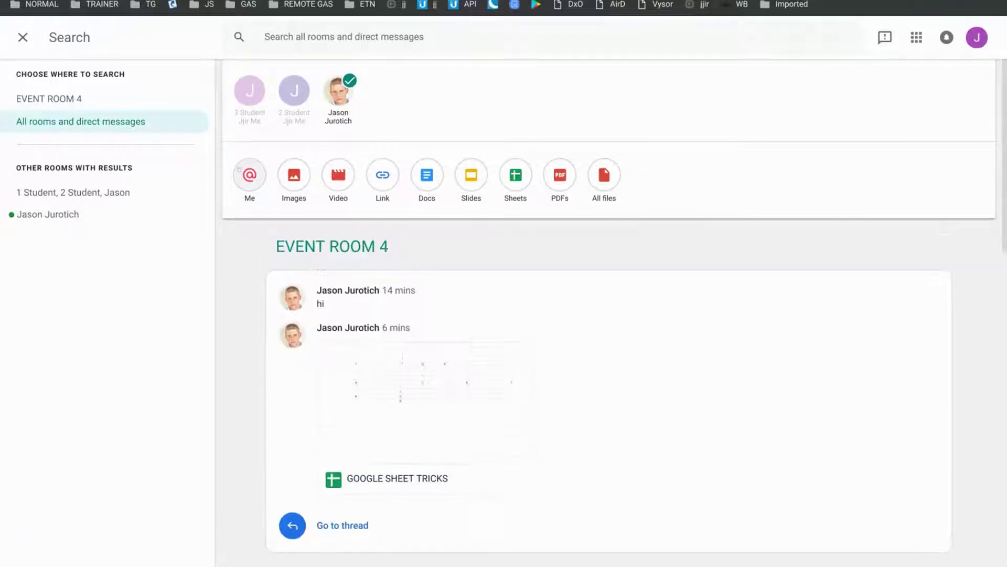
scroll(446, 369, "down", 1)
scroll(446, 369, "down", 13)
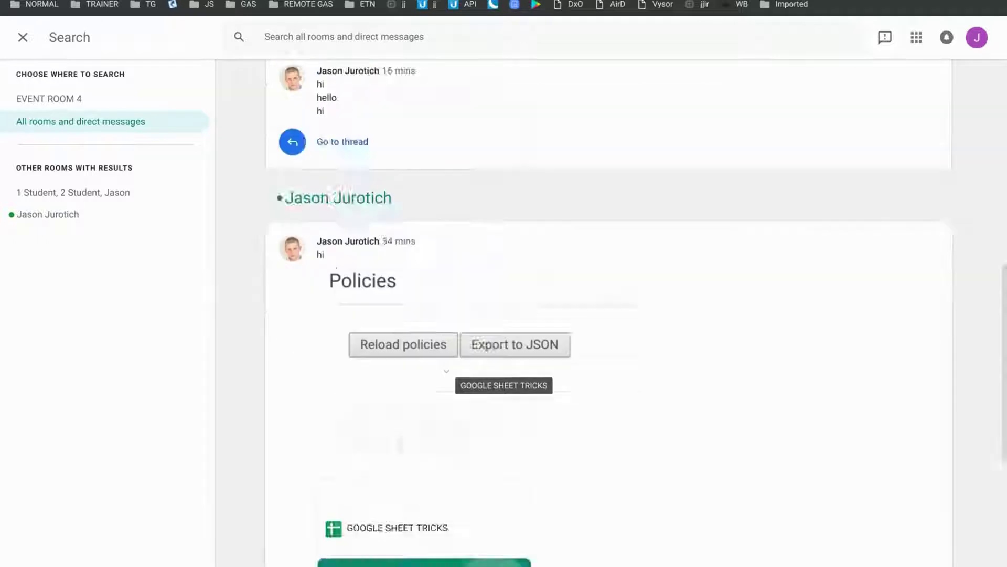
scroll(446, 369, "up", 10)
scroll(446, 368, "up", 5)
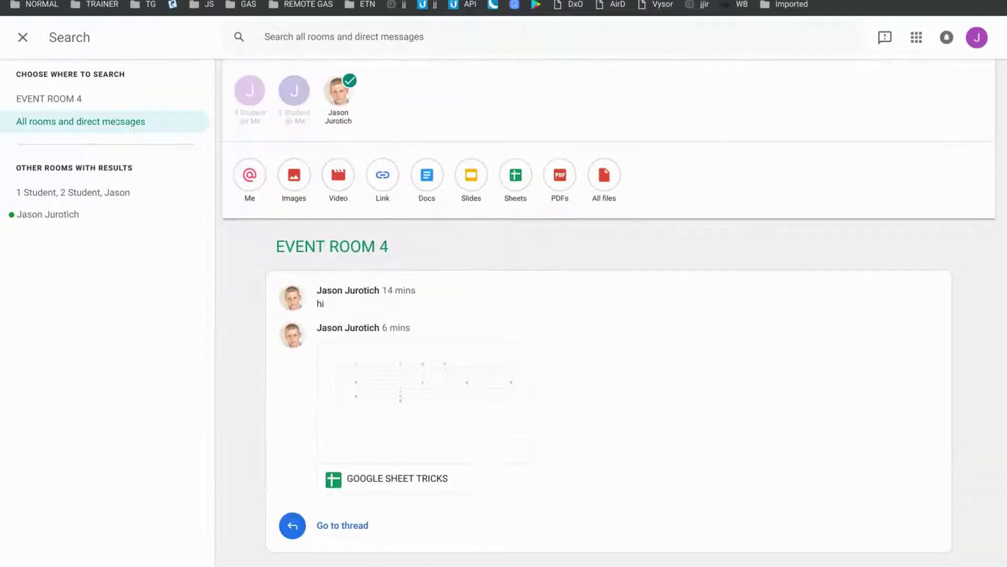
left_click(60, 98)
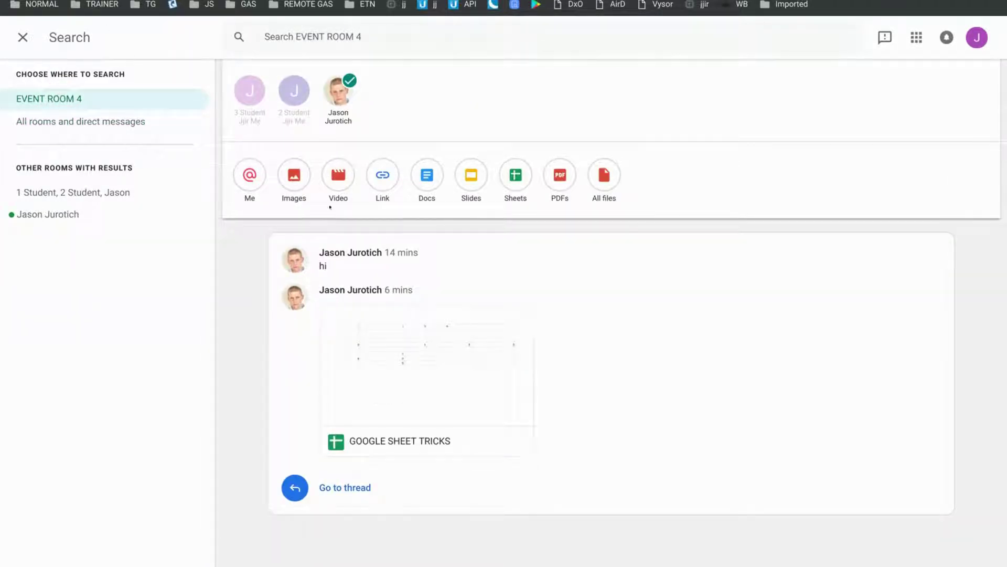
Filter the teacher's EVENT ROOM 4 messages by Link and by Sheets, clearing each content filter after viewing it.
left_click(375, 171)
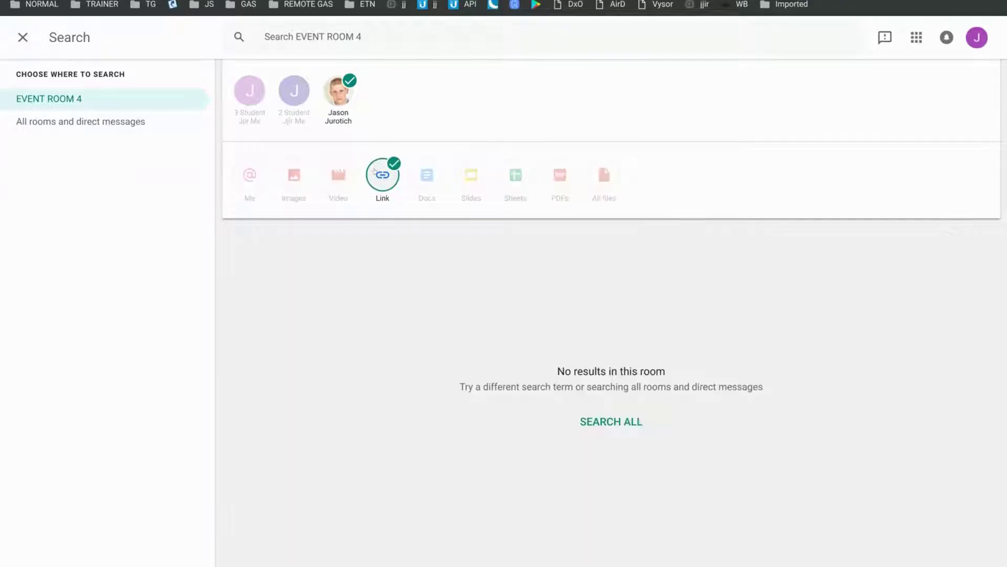
left_click(382, 172)
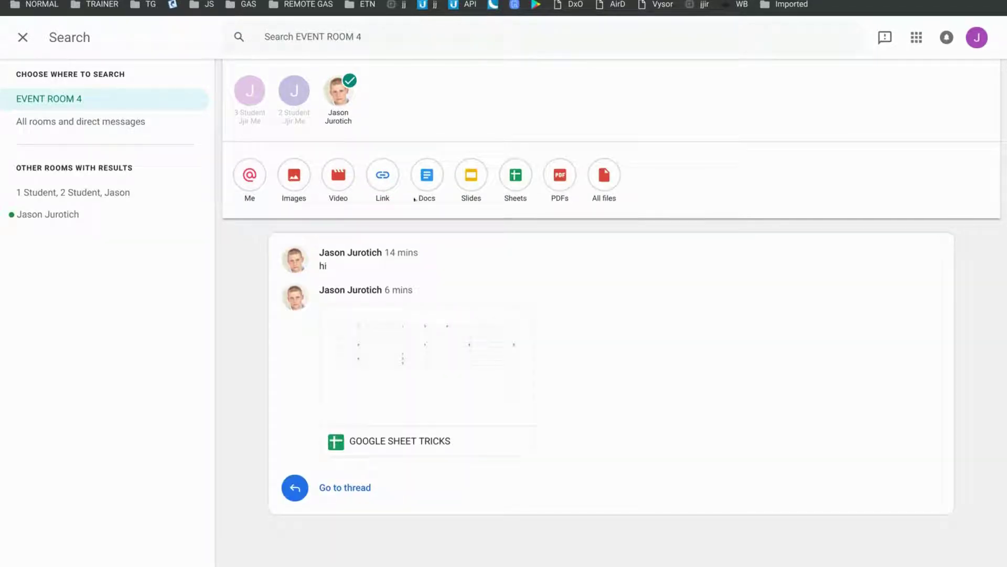
left_click(516, 176)
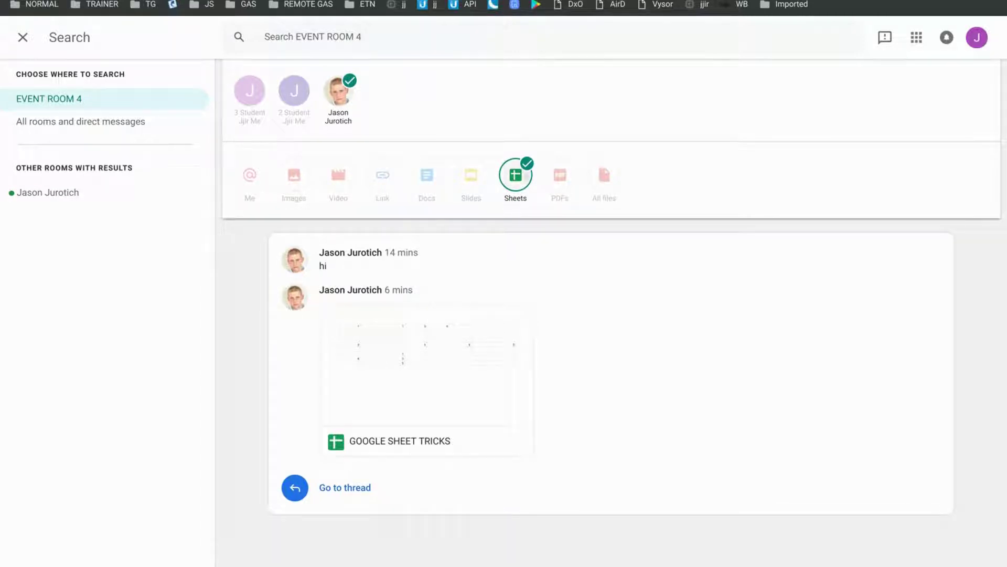
left_click(517, 178)
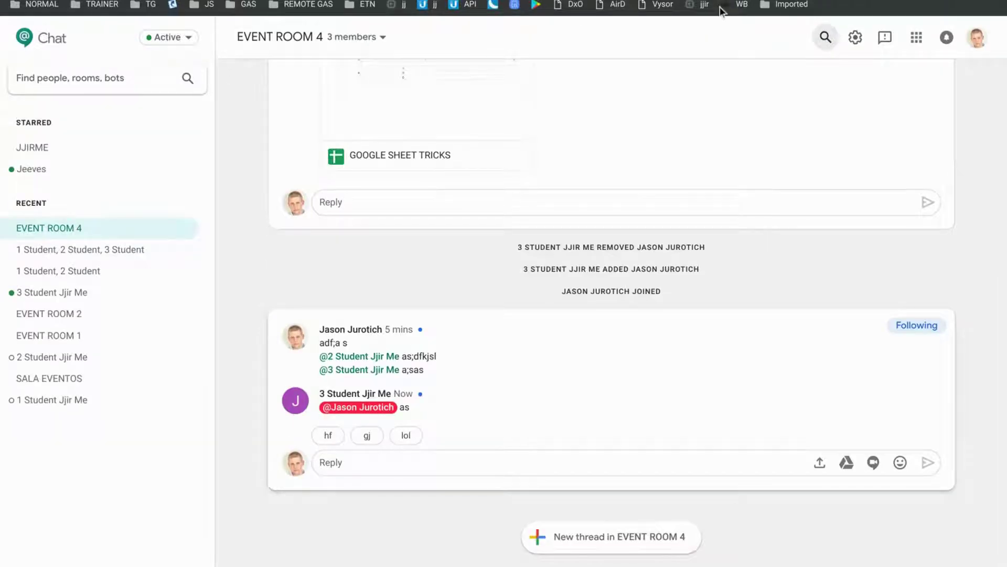
Search EVENT ROOM 4 for the account's own mentions in the teacher's session, compare with the student's session, and clear the student's filter.
left_click(826, 36)
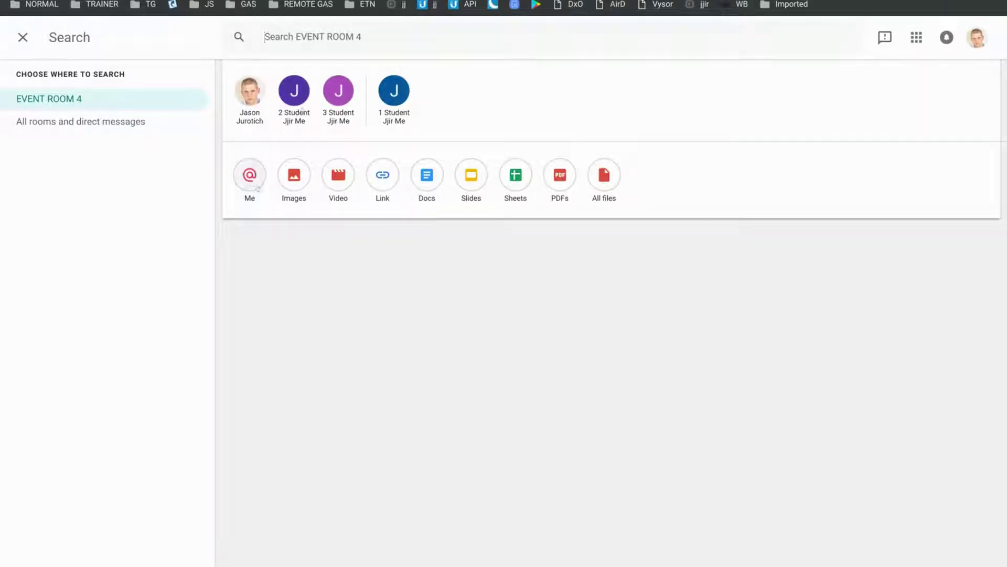
left_click(250, 174)
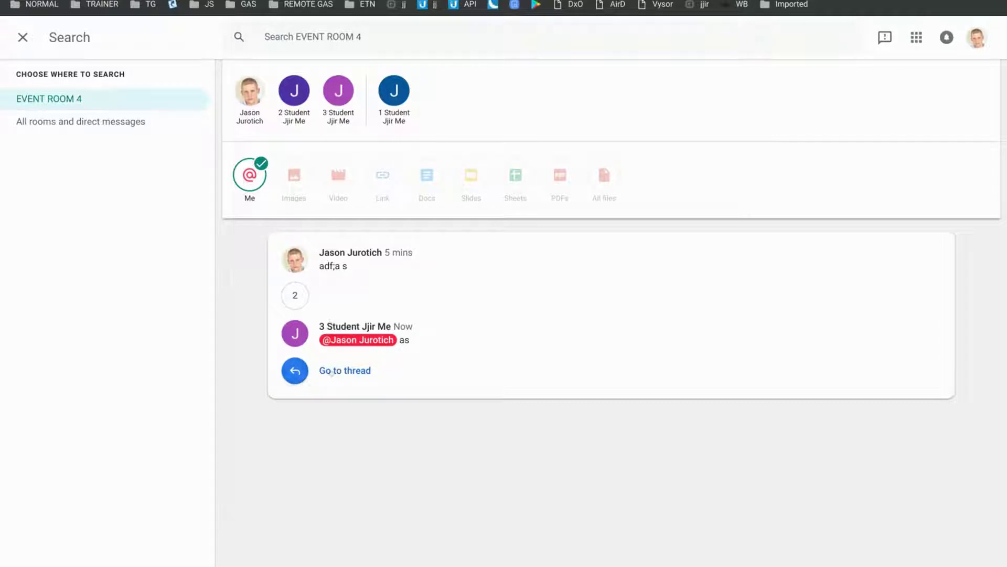
key("ctrl+Tab")
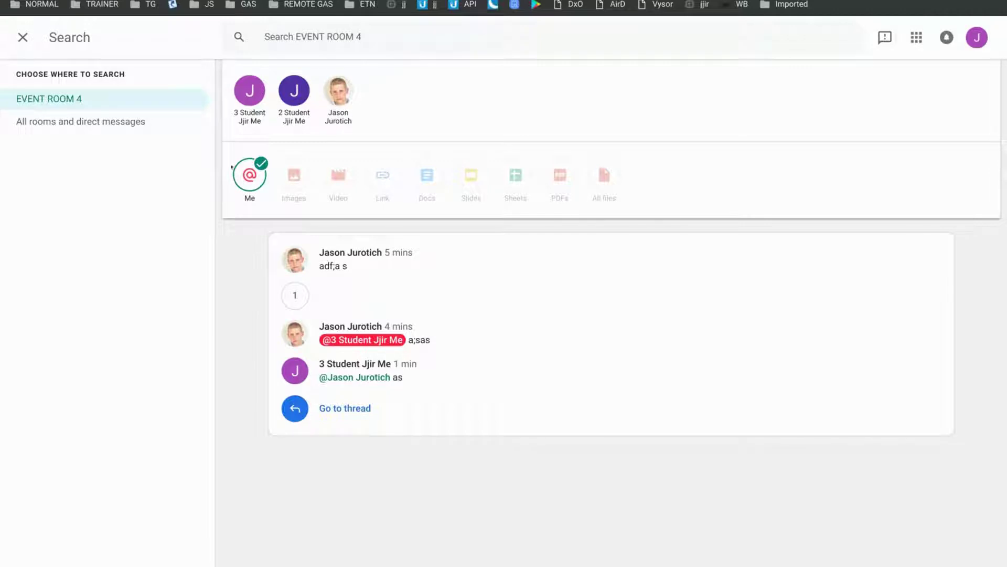
left_click(245, 176)
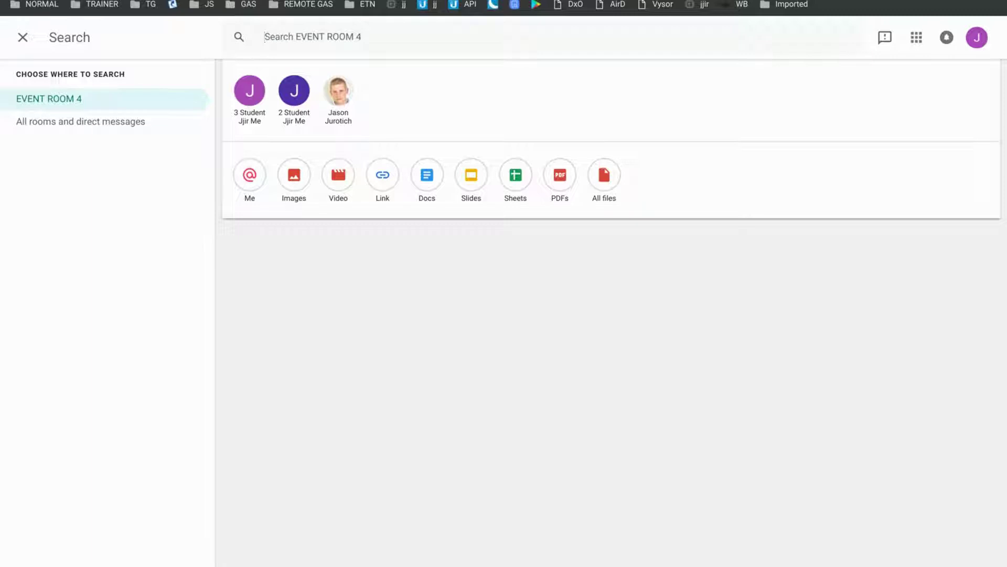
Search EVENT ROOM 4 for "goo" and "google" to compare partial and whole-word matching, and close the search.
type("goo")
key("Return")
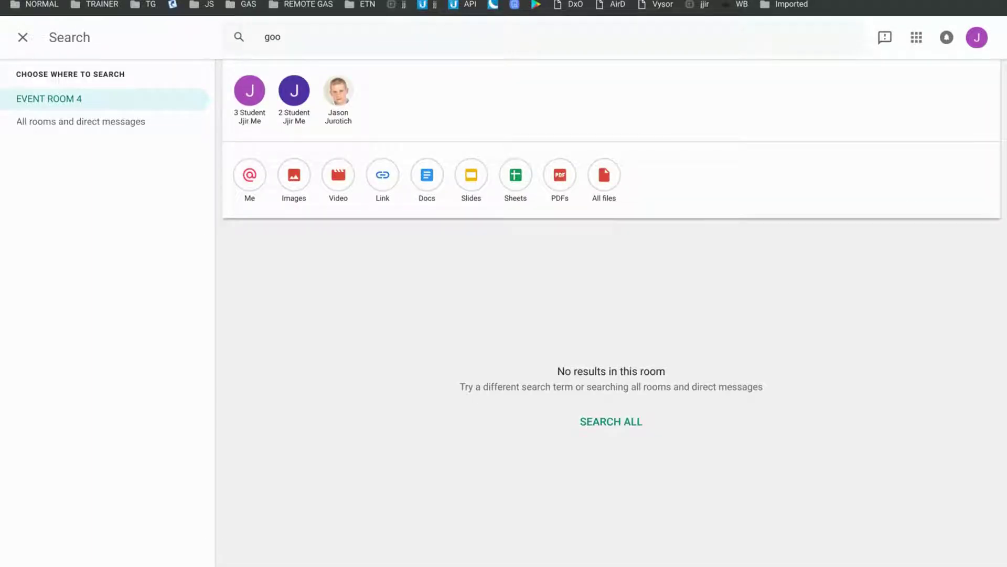
type("gle")
key("Return")
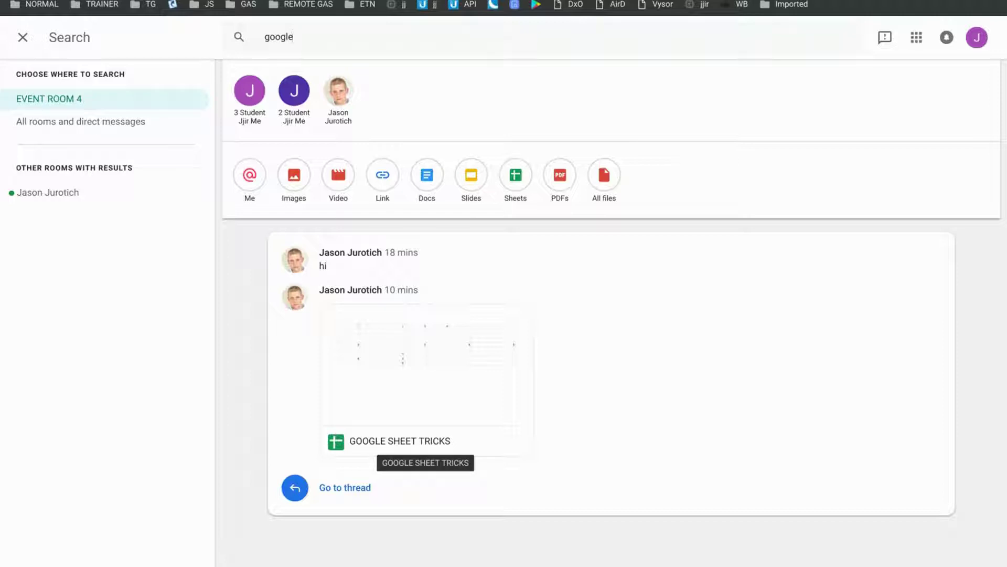
key("BackSpace")
key("BackSpace")
key("BackSpace")
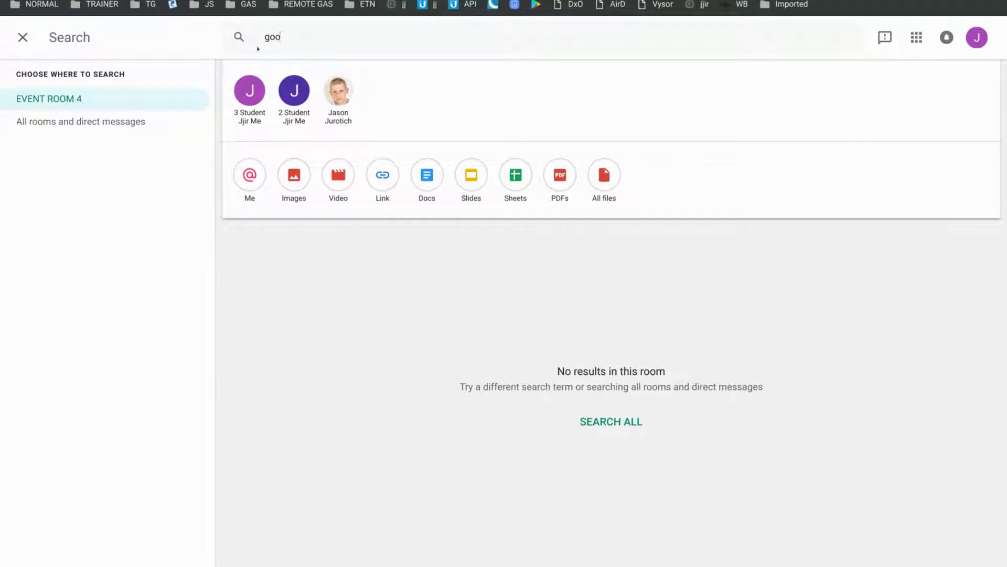
type("gle")
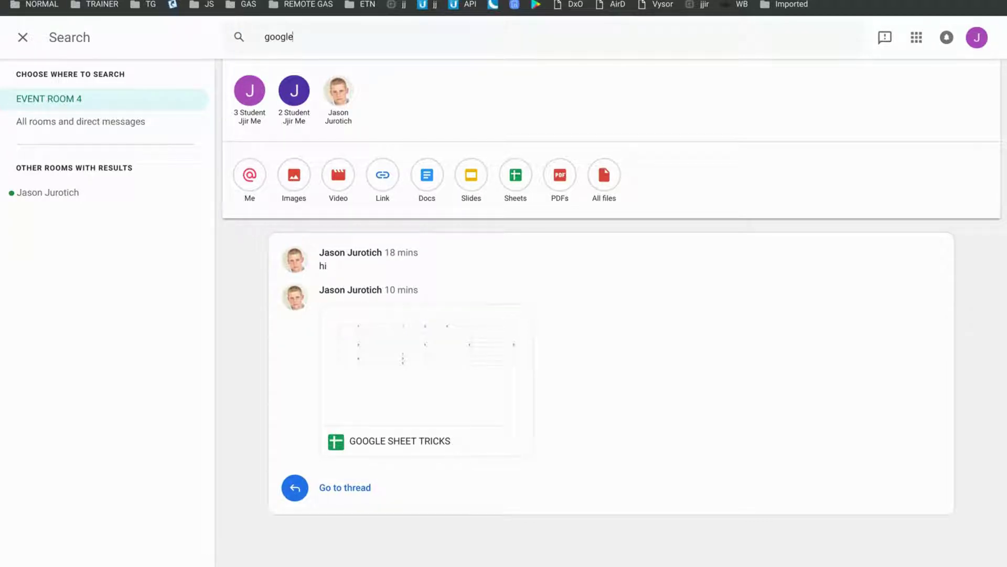
key("Escape")
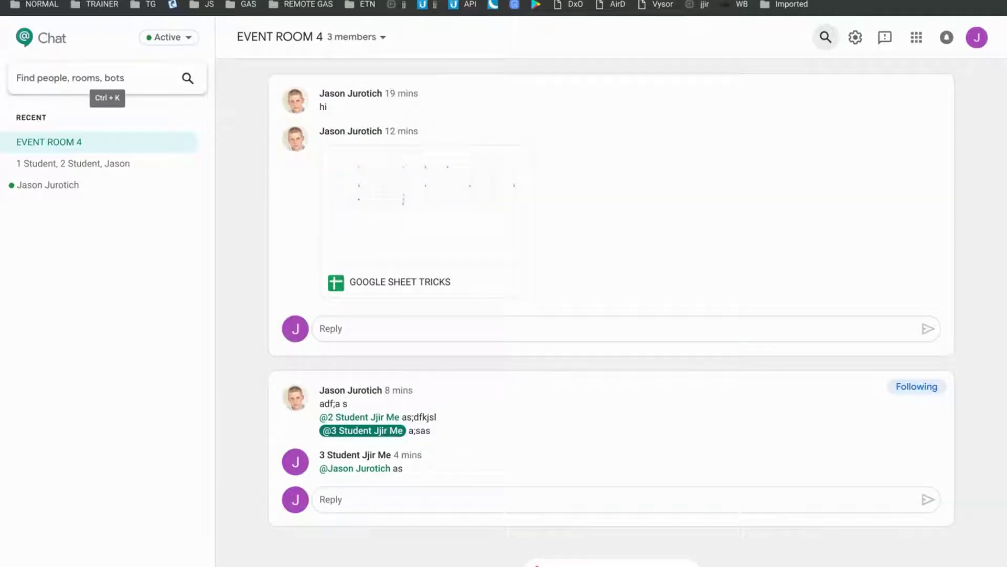
Begin a mention in a reply to the latest EVENT ROOM 4 thread in the teacher's session and look through the suggested people and bots.
left_click(61, 74)
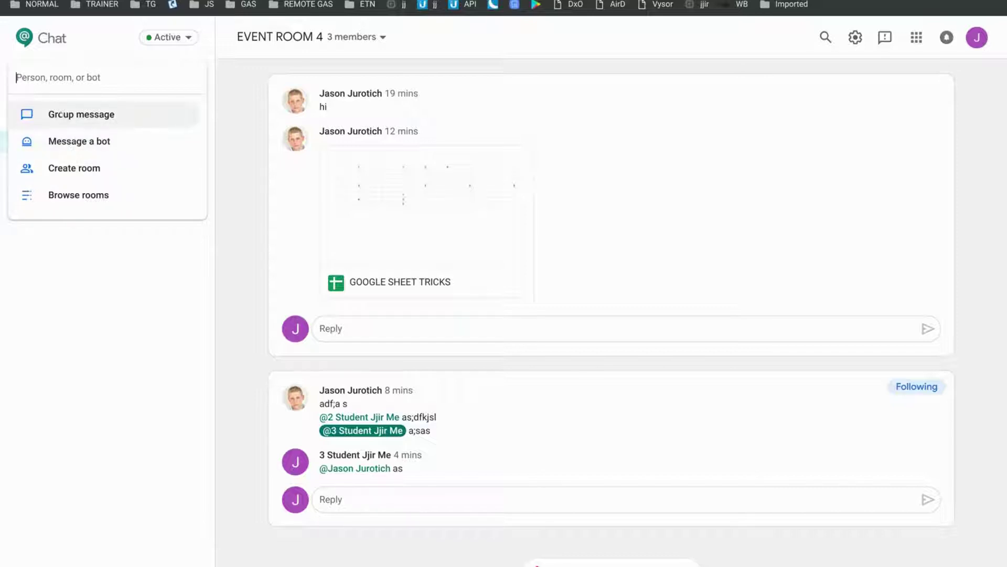
left_click(428, 499)
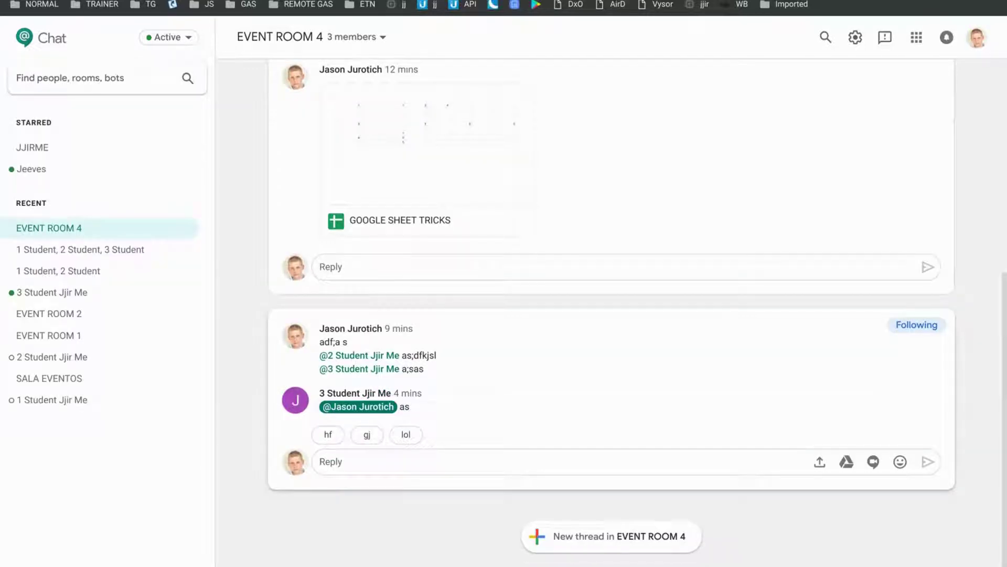
type("@")
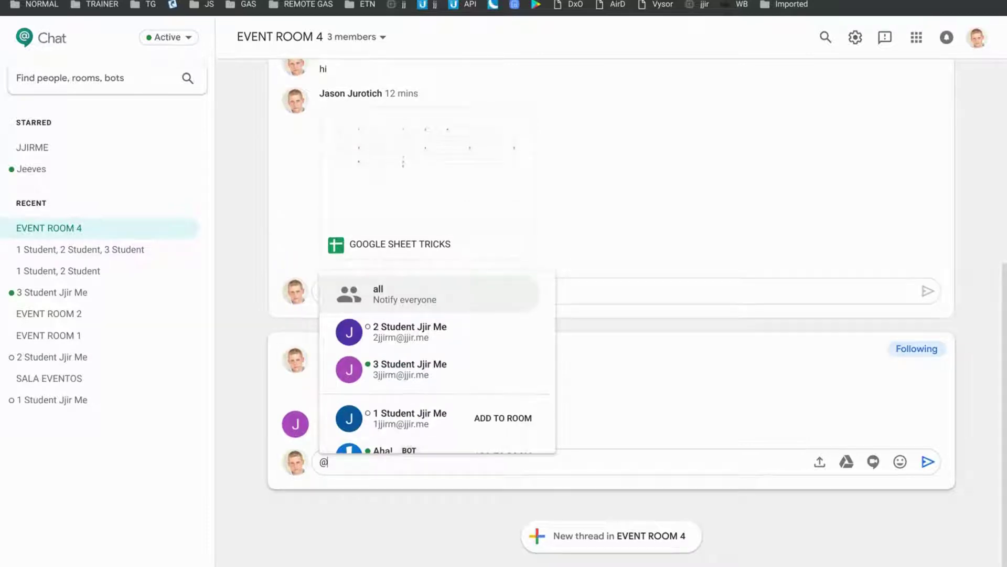
scroll(432, 431, "down", 5)
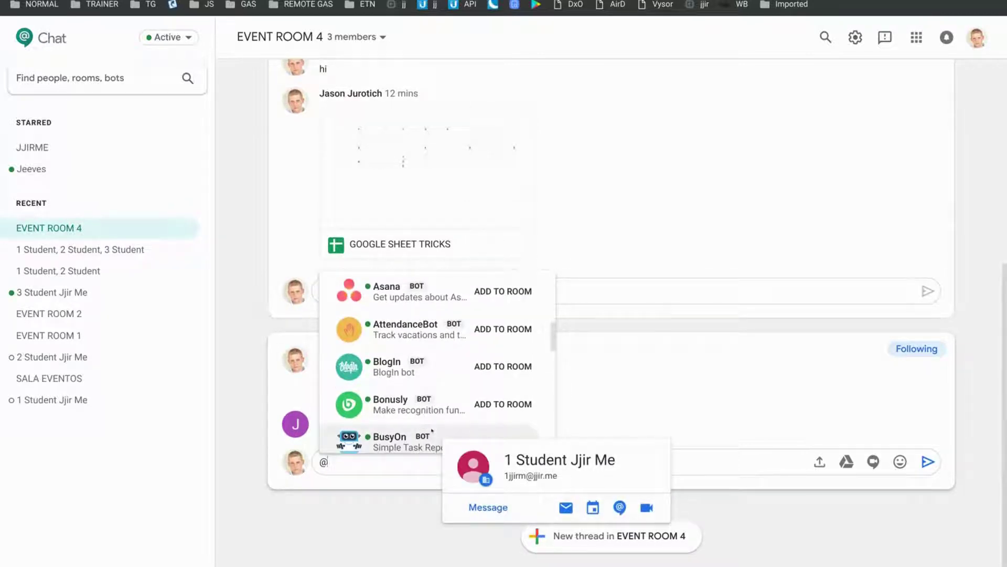
scroll(405, 384, "down", 5)
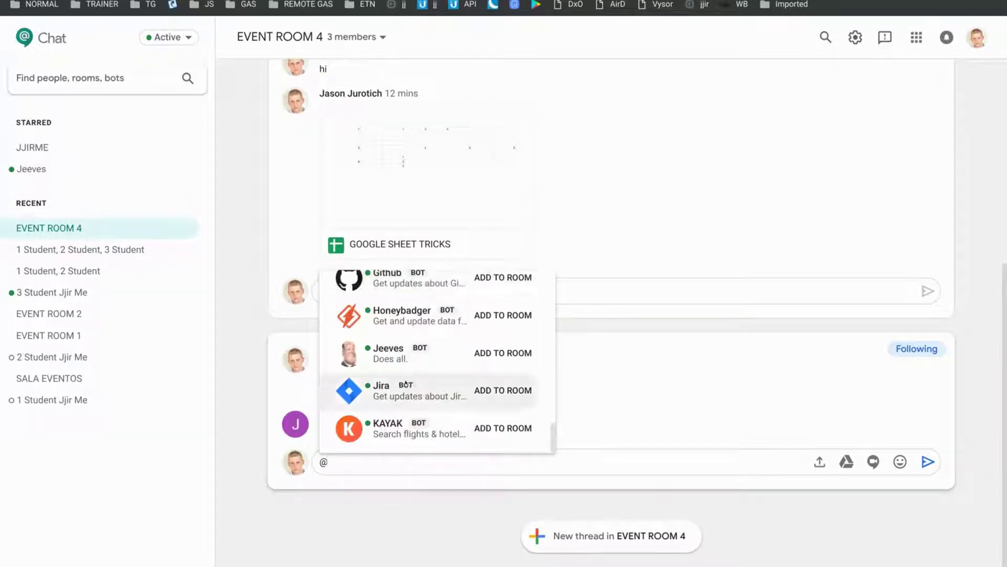
scroll(406, 383, "up", 10)
scroll(420, 364, "up", 5)
scroll(420, 364, "up", 3)
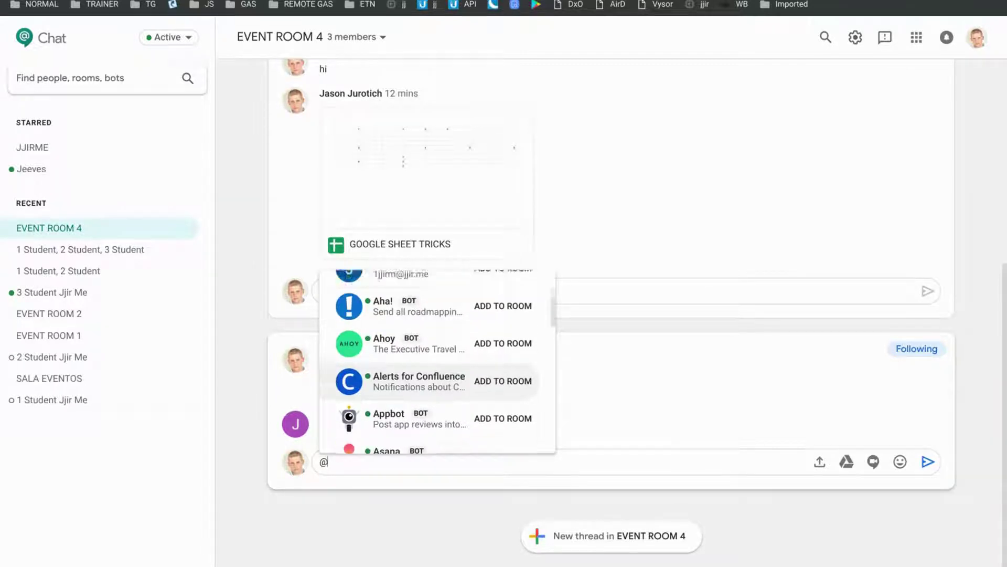
scroll(419, 346, "down", 5)
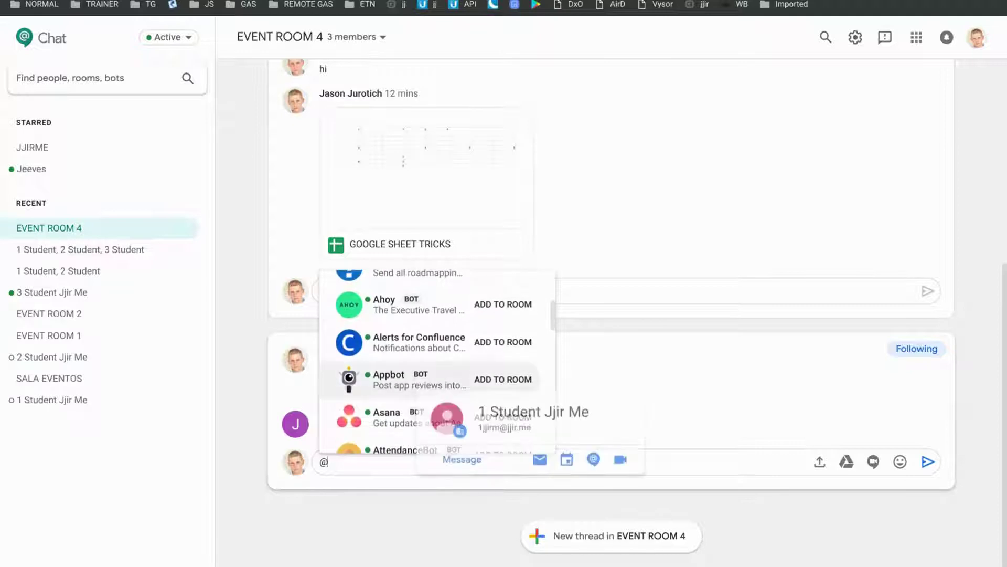
Send the reply mentioning the Meet bot and add the bot to EVENT ROOM 4.
type("mee")
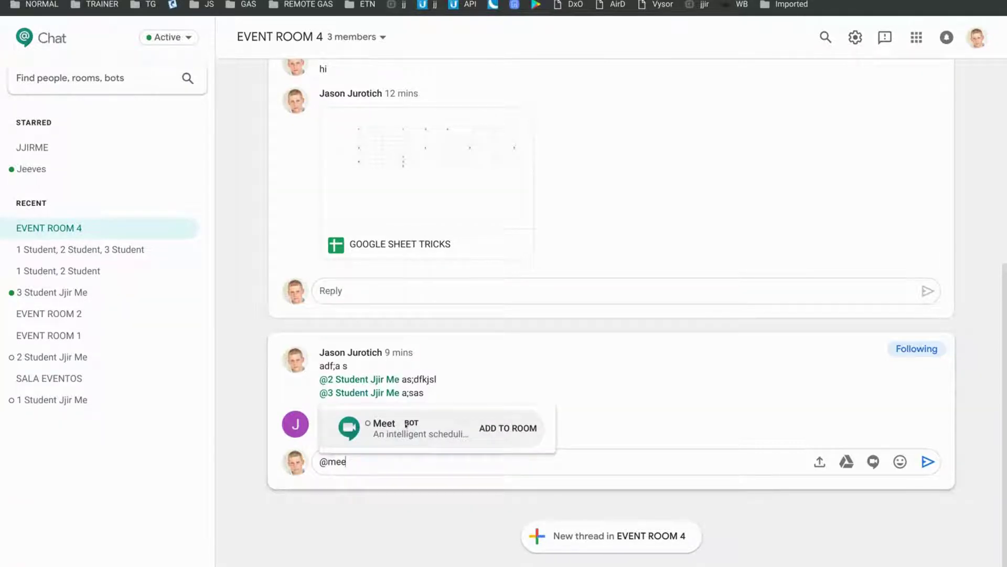
left_click(406, 425)
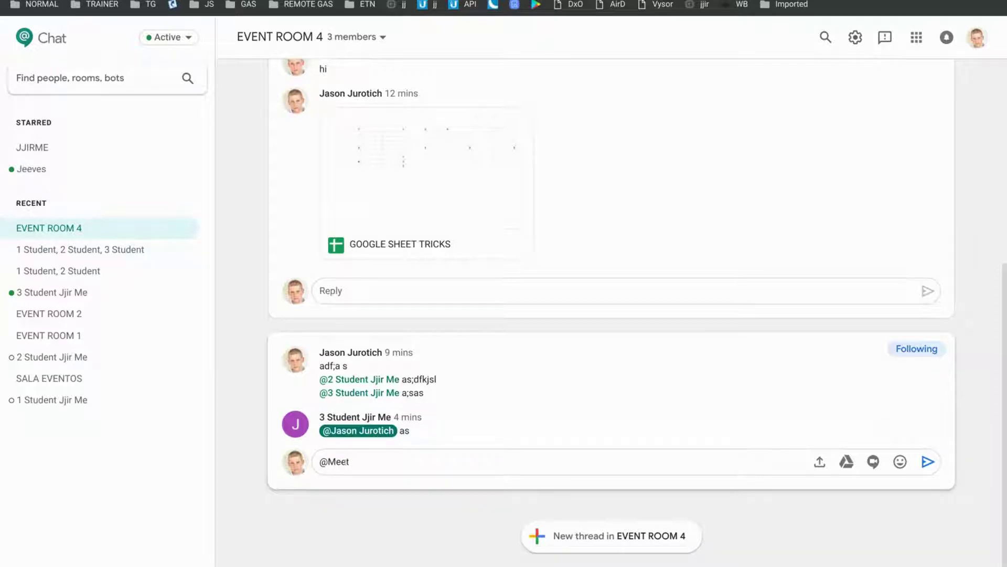
key("Return")
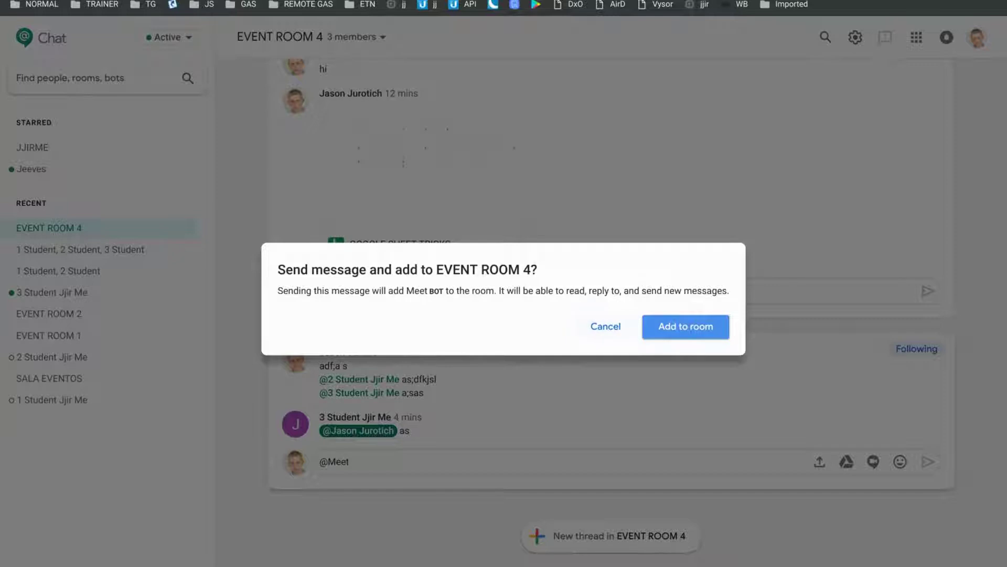
left_click(684, 325)
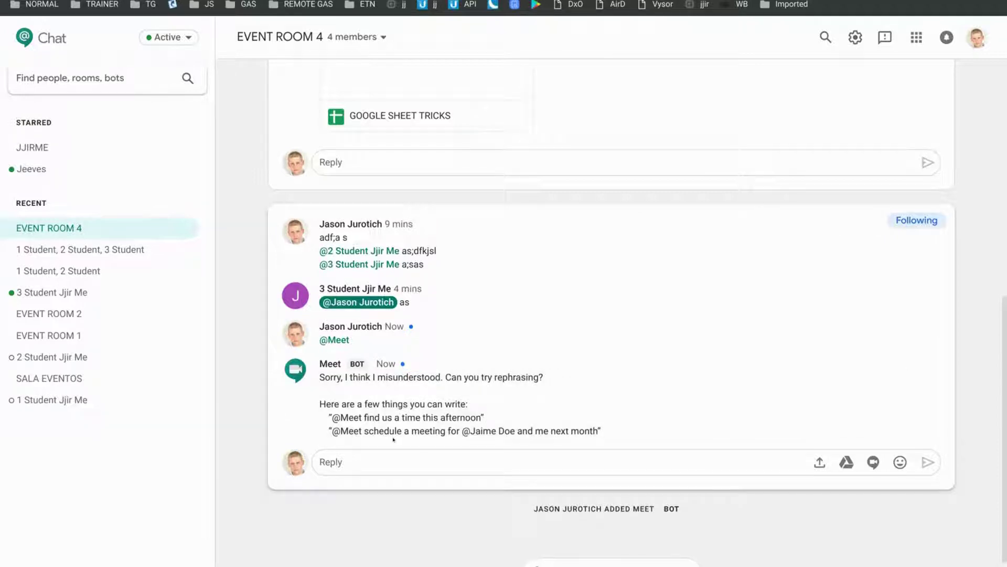
left_click(360, 461)
type("@")
scroll(435, 373, "down", 2)
scroll(436, 373, "up", 2)
scroll(435, 372, "down", 2)
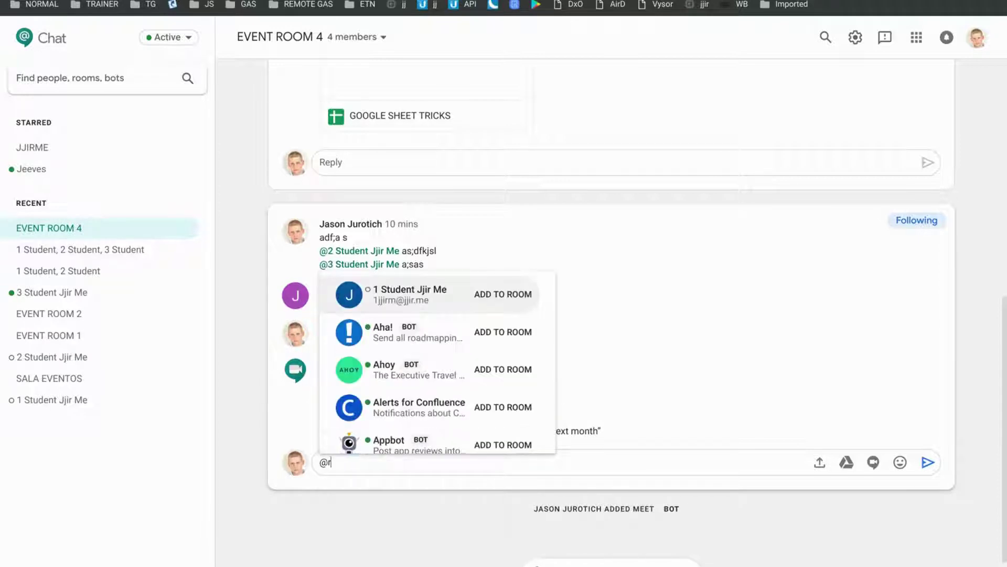
key("BackSpace")
Search the available bots for "drive" and start a direct message with the Google Drive bot.
left_click(186, 78)
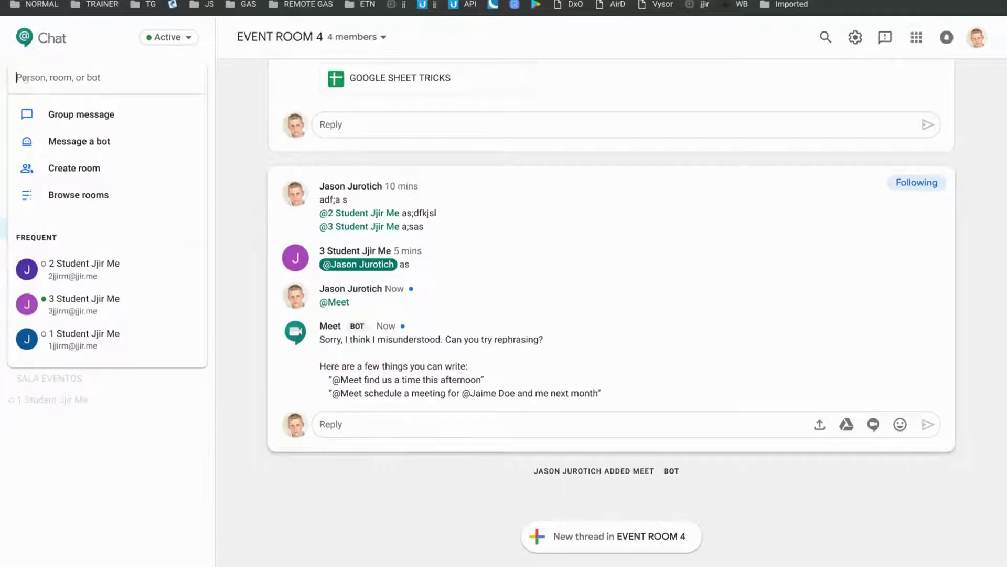
left_click(68, 141)
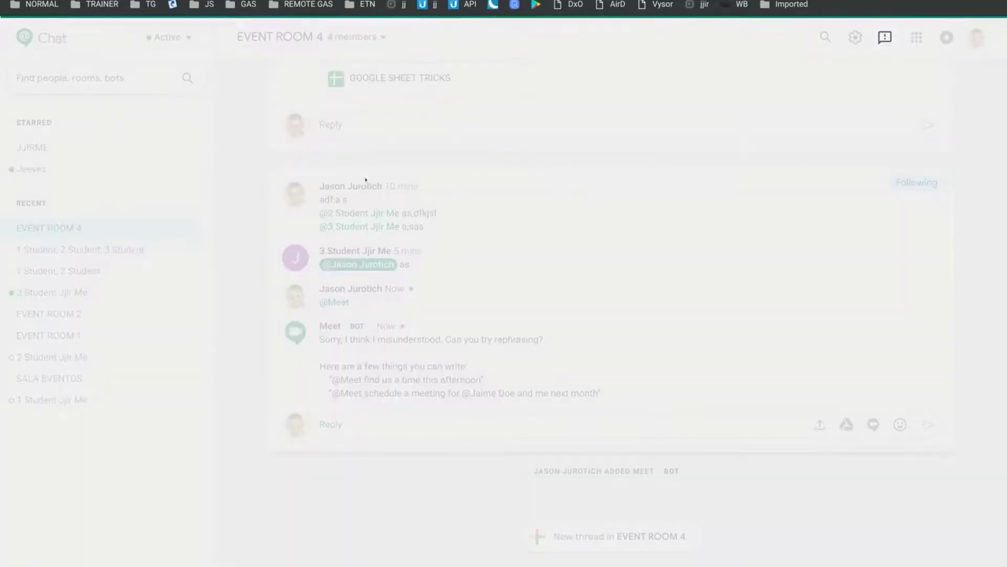
type("drive")
key("Return")
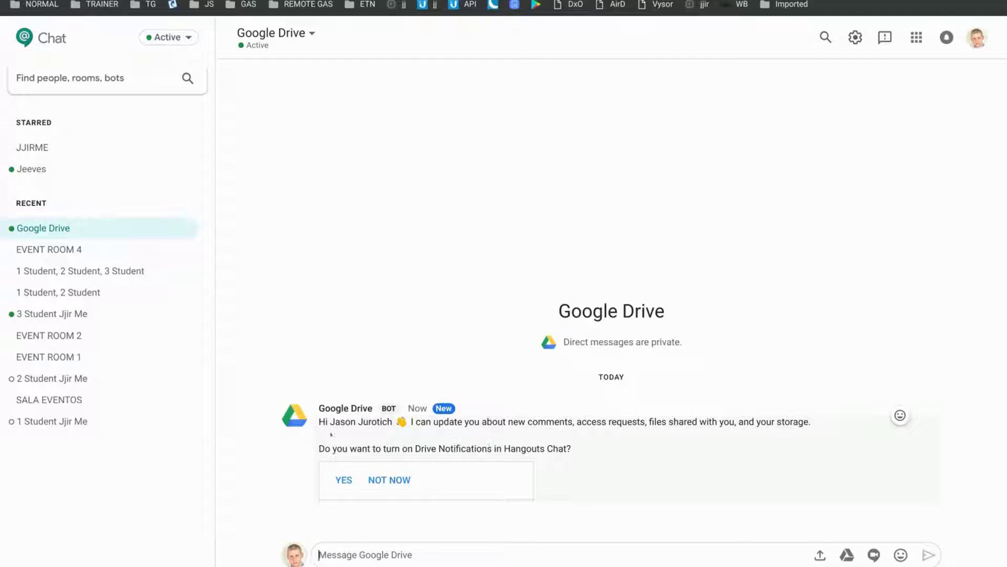
Turn on Drive notifications through the Google Drive bot, and open the Drive settings from its message before returning to the chat.
left_click(343, 480)
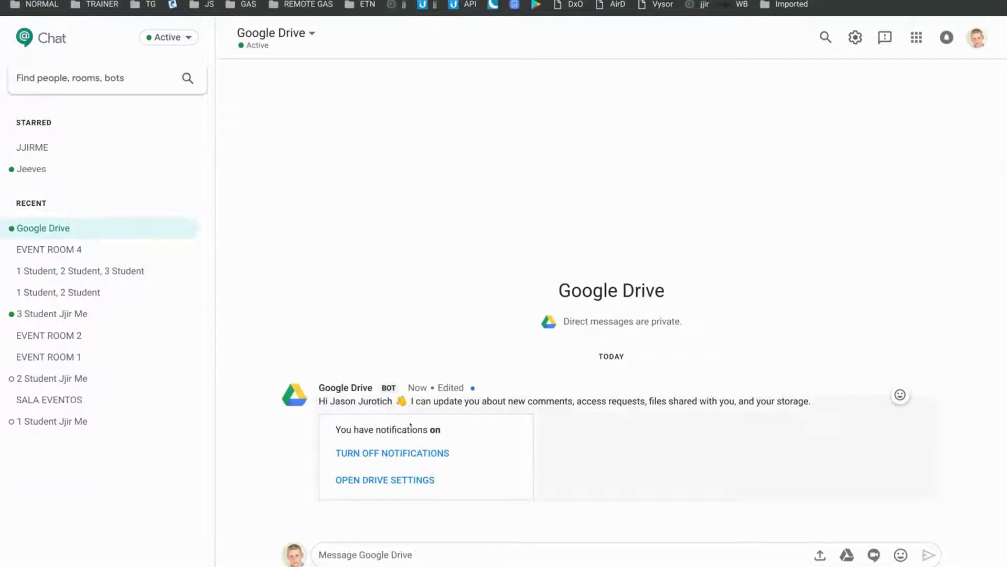
left_click(405, 485)
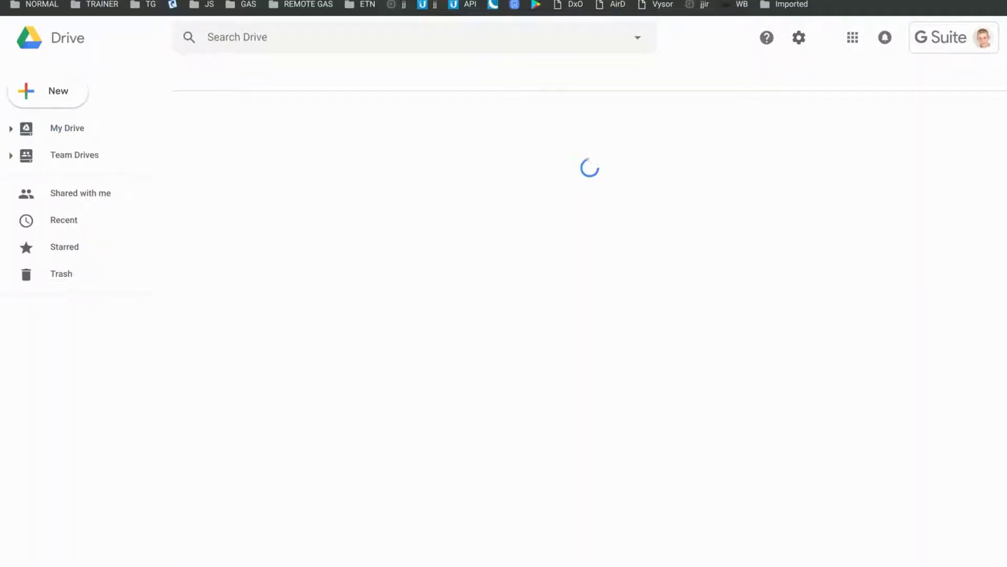
key("ctrl+w")
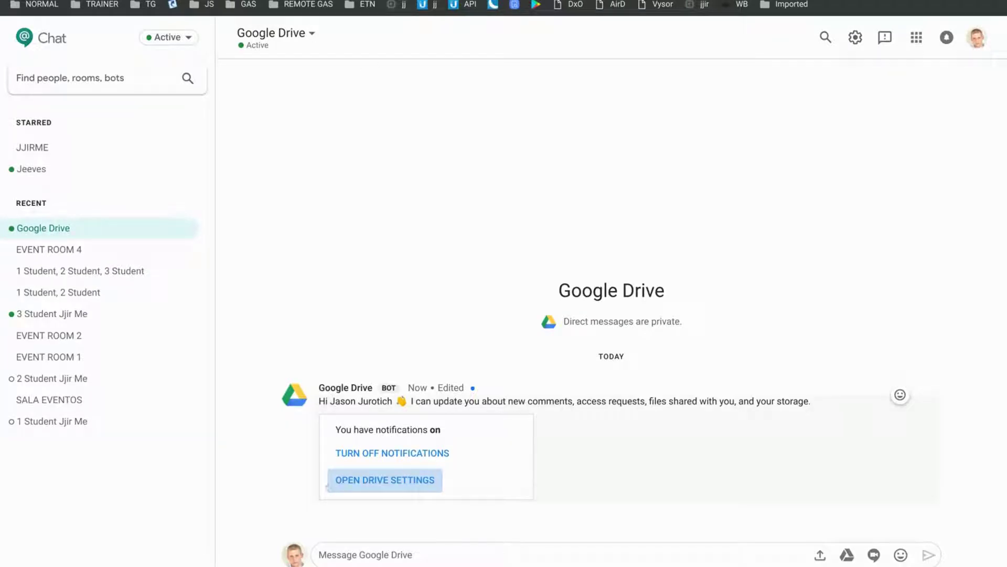
Open EVENT ROOM 4, start a short draft in the latest thread's reply, and clear it.
left_click(49, 250)
type("le")
key("BackSpace")
key("BackSpace")
key("BackSpace")
key("BackSpace")
key("BackSpace")
key("BackSpace")
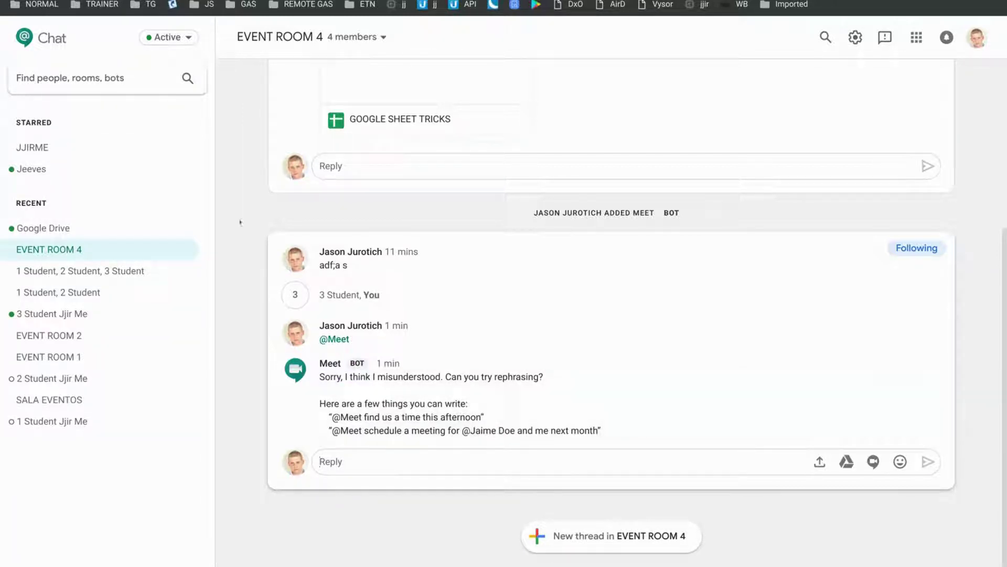
Begin a mention in the three-student group conversation to examine which people or bots are suggested, and clear the draft.
left_click(55, 270)
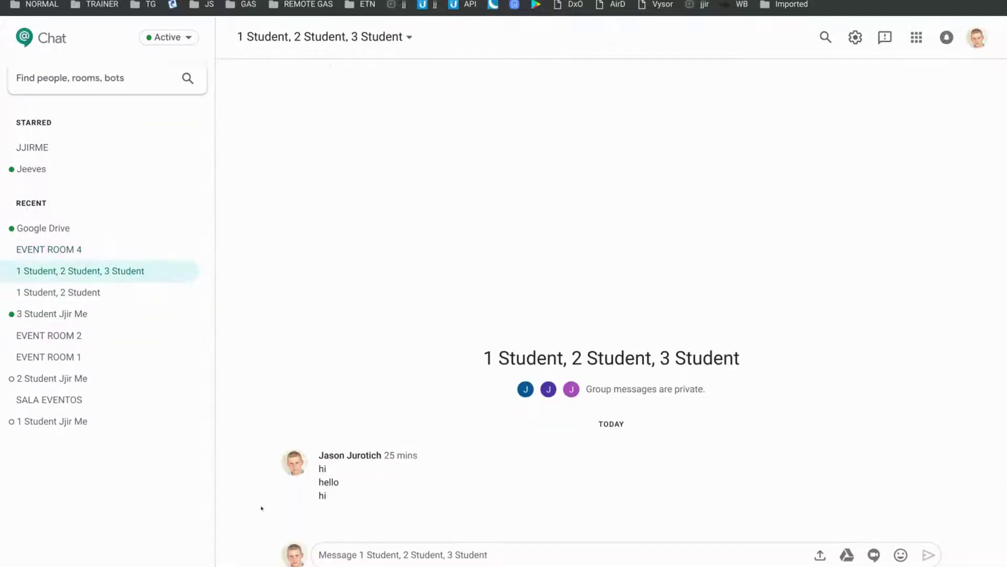
type("@m")
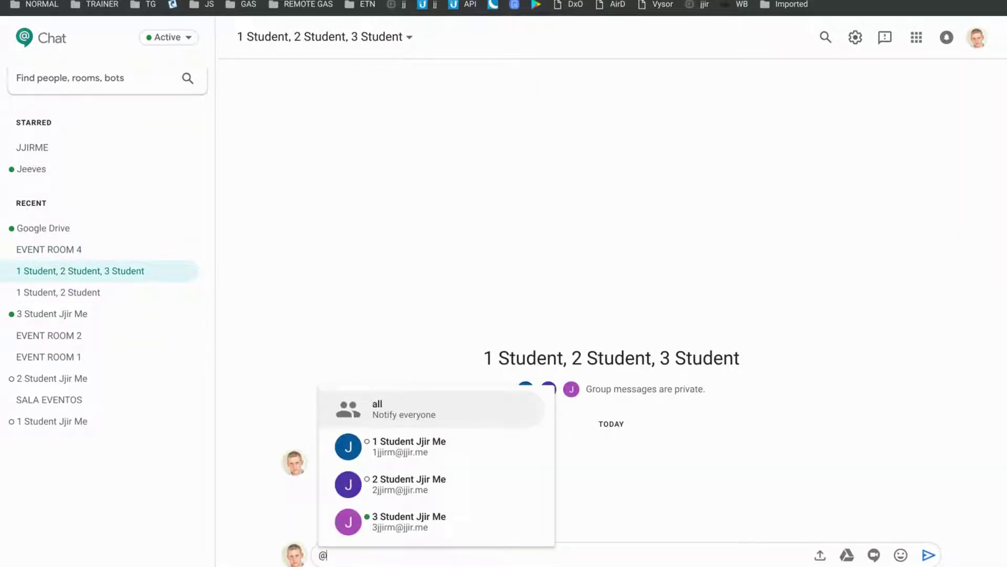
key("BackSpace")
key("BackSpace")
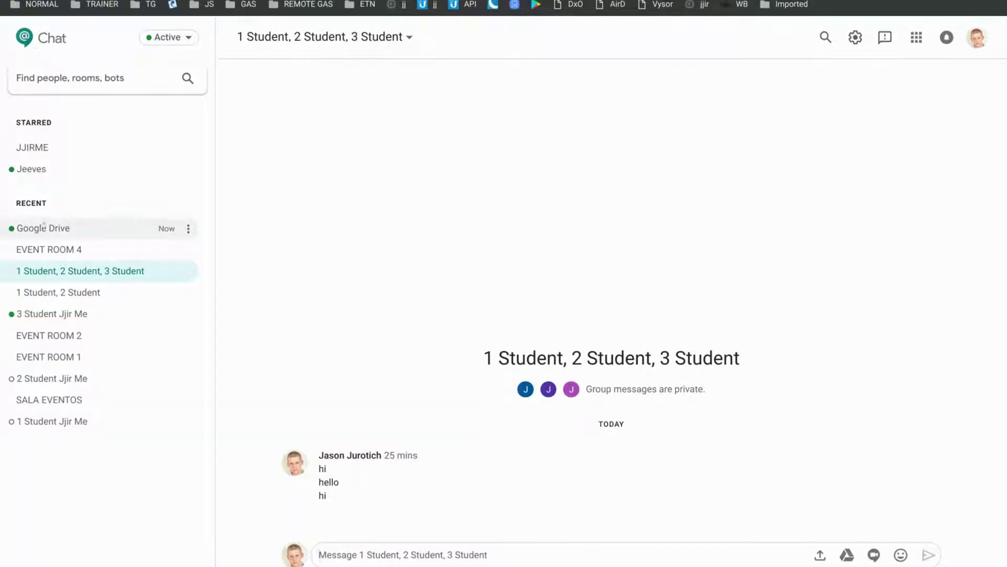
Compare the Google Drive bot conversation, the options for starting conversations, EVENT ROOM 4 and the three-student group conversation.
left_click(43, 227)
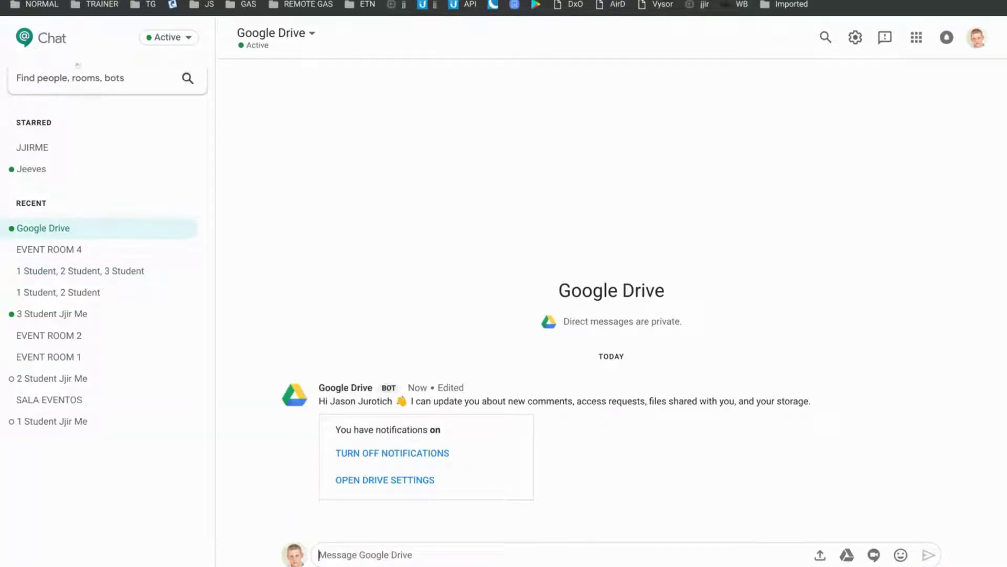
left_click(73, 76)
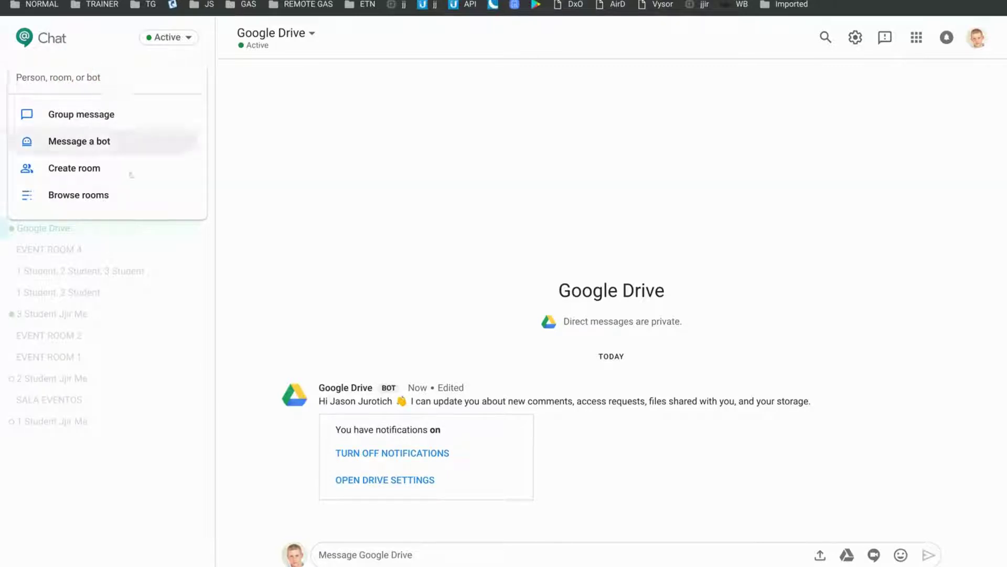
left_click(219, 271)
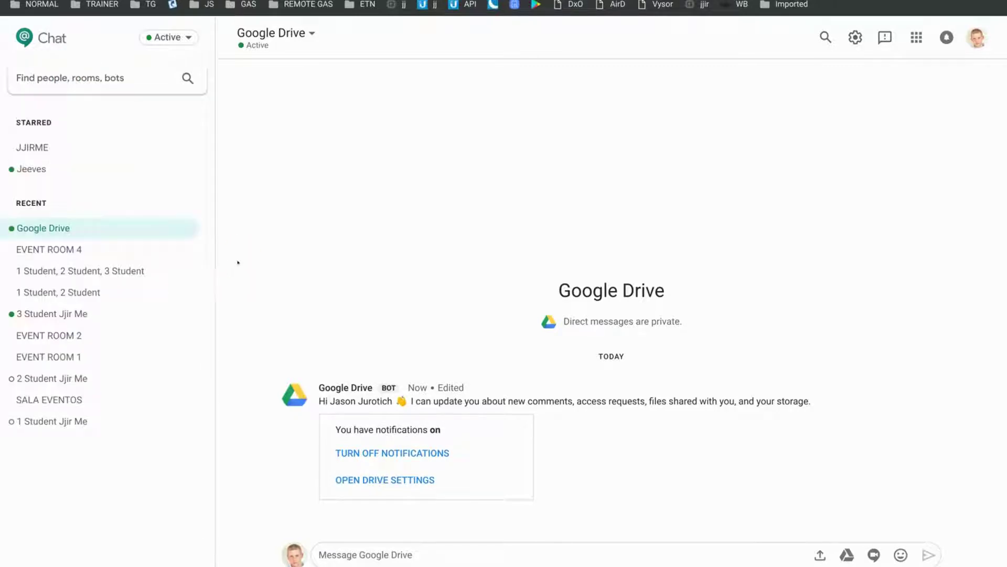
left_click(50, 252)
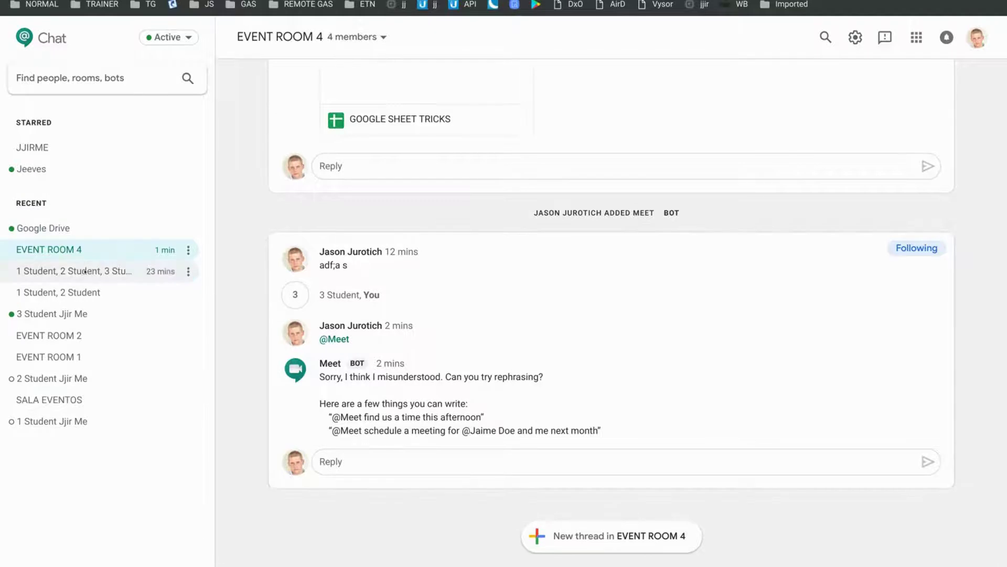
left_click(52, 271)
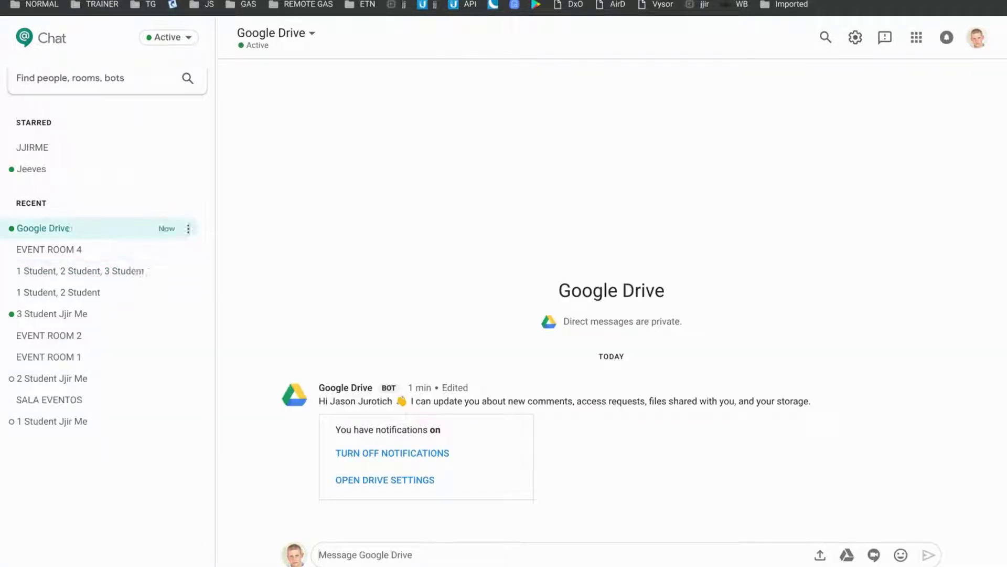
Browse the full catalogue of available bots with their descriptions, and close it without adding any.
left_click(63, 90)
left_click(72, 143)
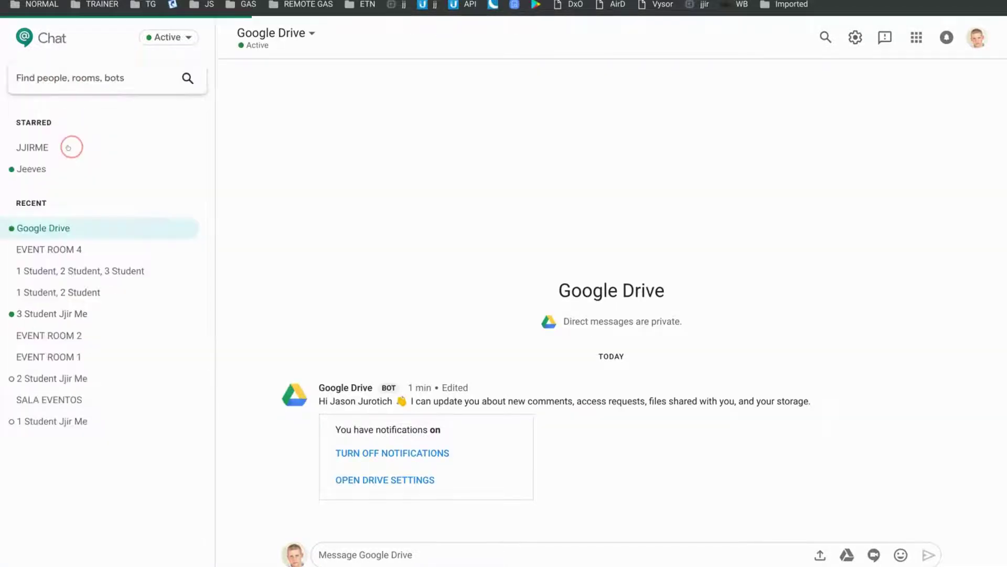
scroll(527, 323, "down", 12)
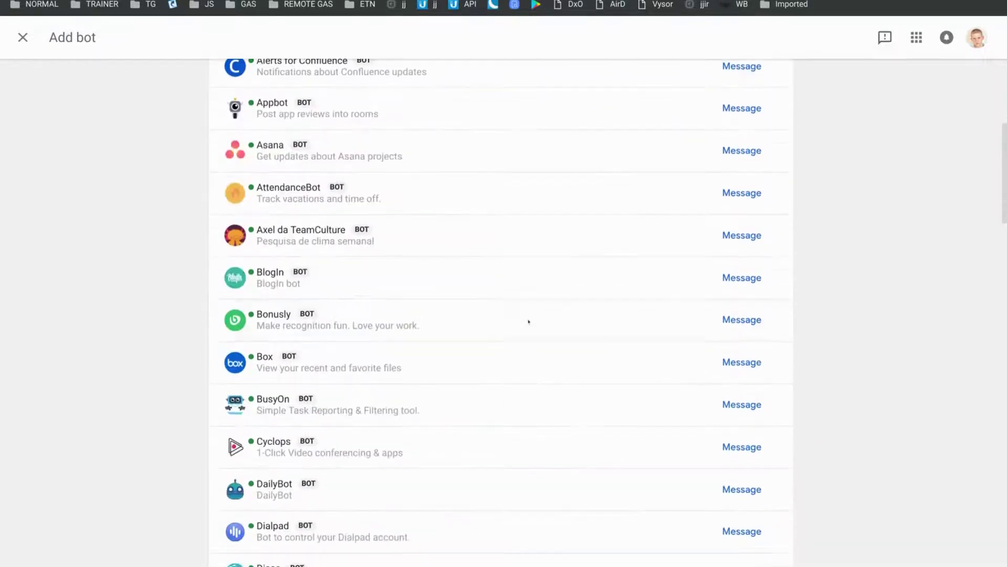
scroll(527, 326, "down", 14)
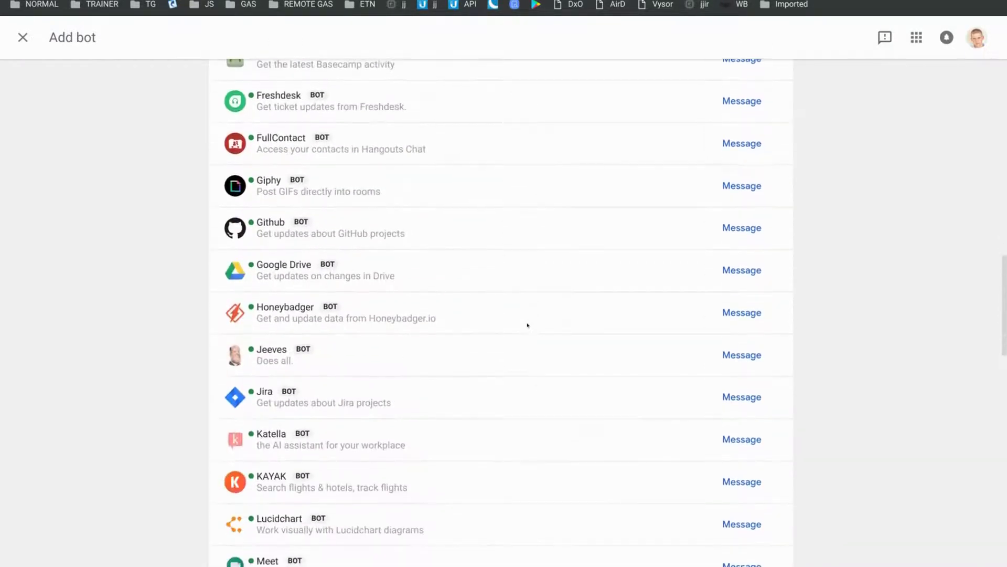
scroll(527, 315, "down", 12)
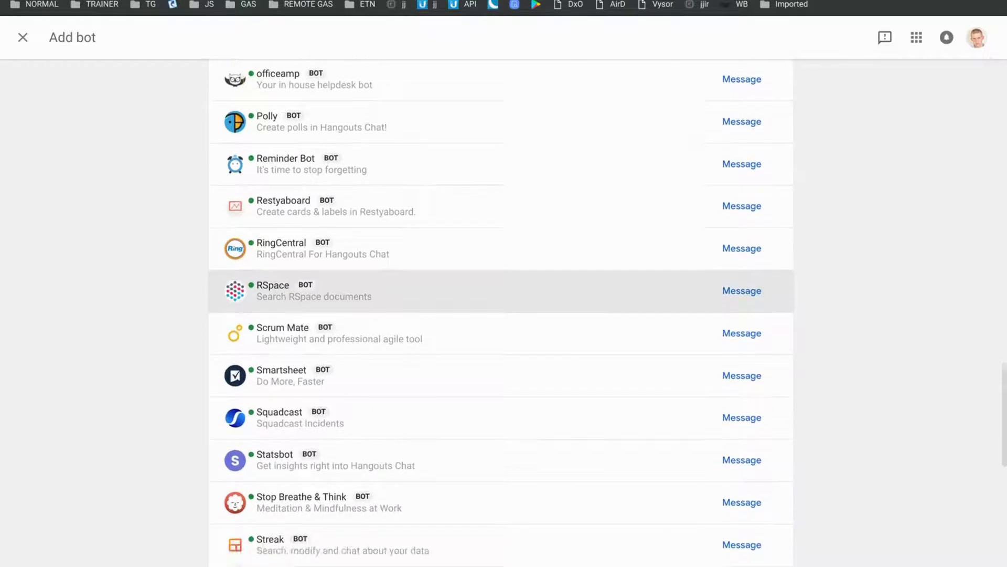
scroll(528, 333, "down", 4)
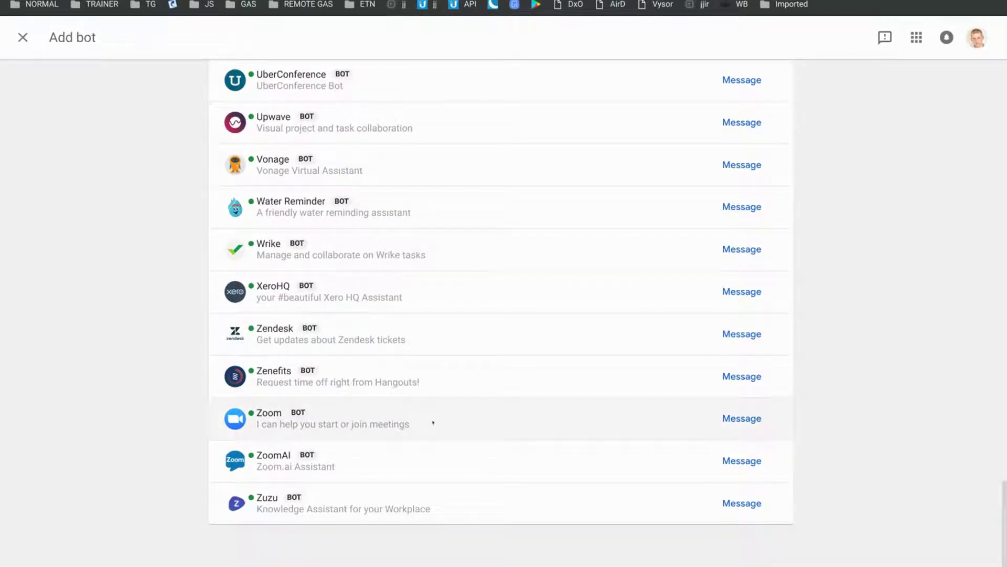
scroll(433, 423, "up", 12)
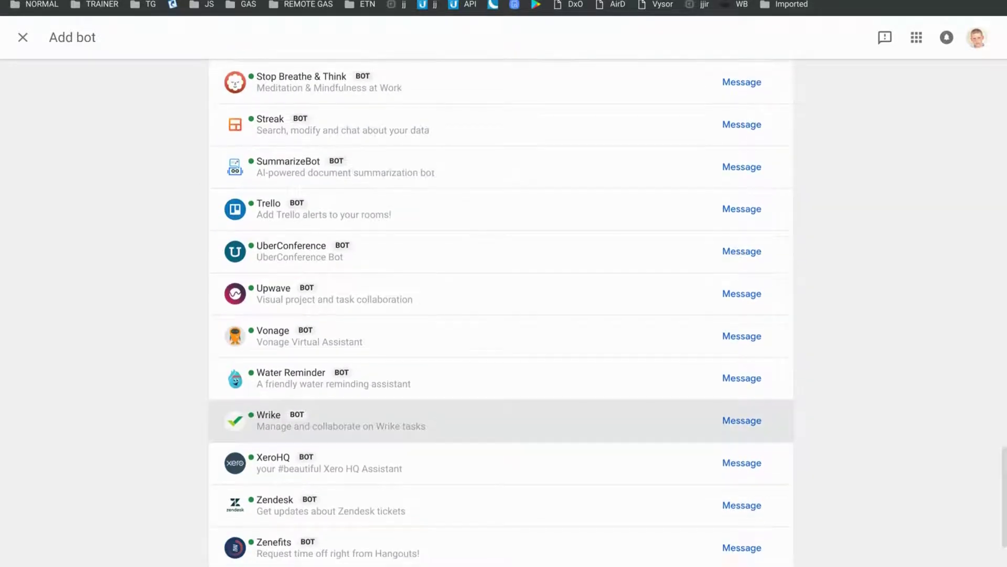
scroll(433, 420, "up", 3)
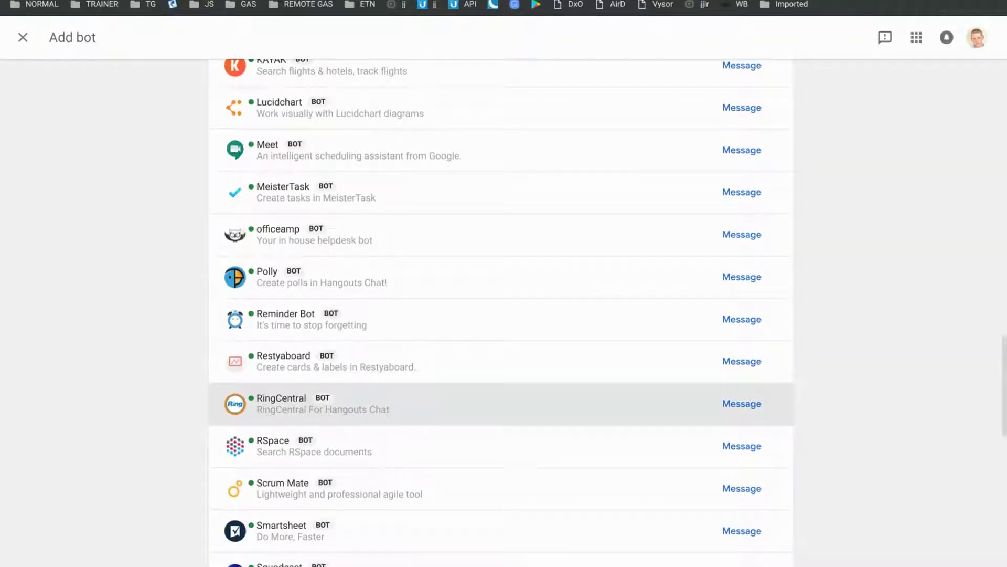
scroll(386, 200, "up", 3)
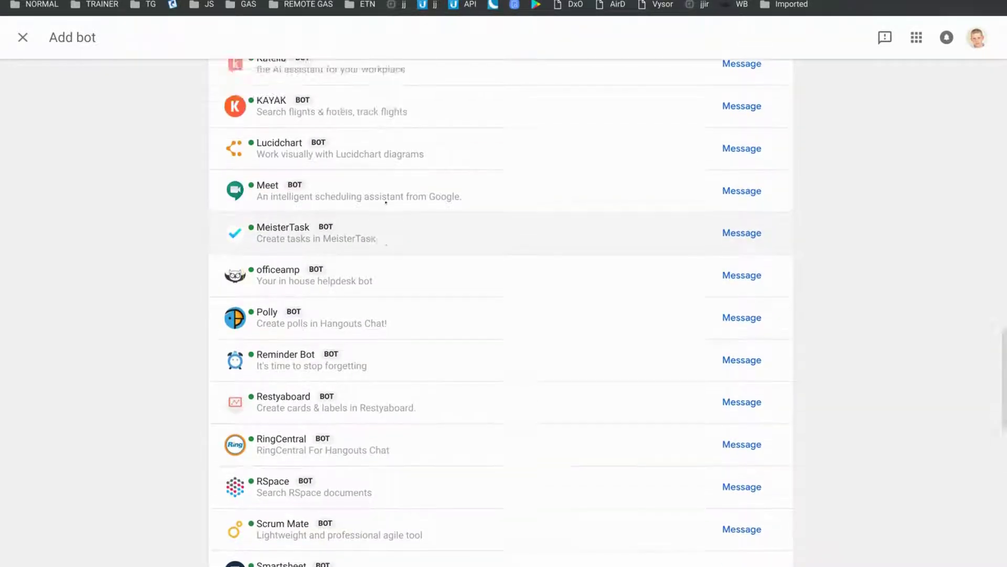
scroll(360, 262, "up", 5)
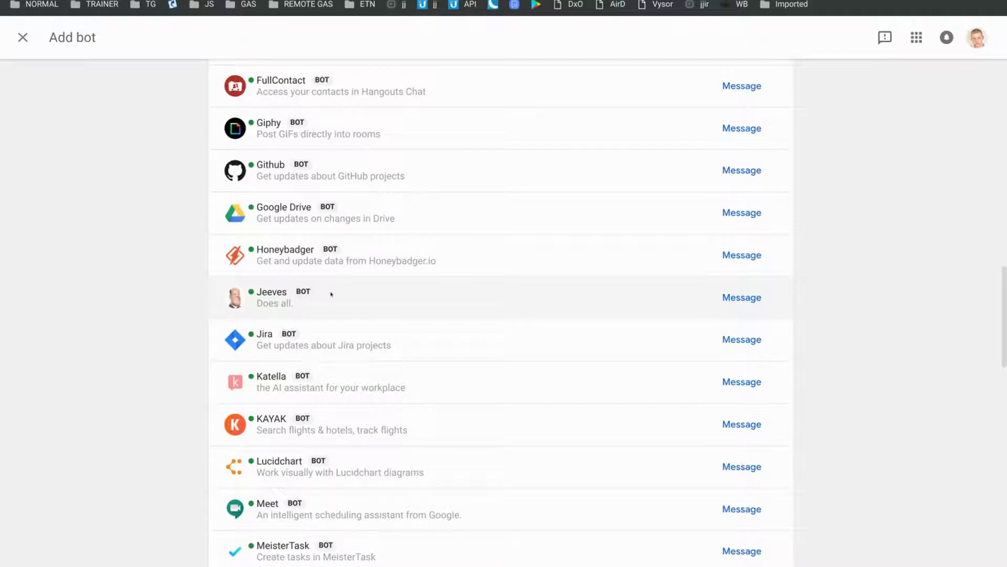
scroll(332, 294, "up", 2)
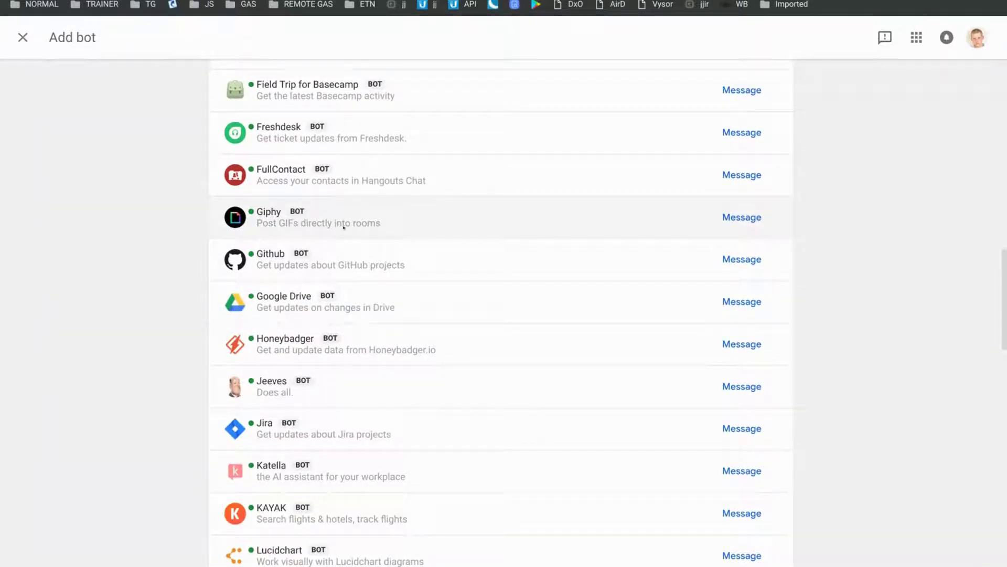
key("Escape")
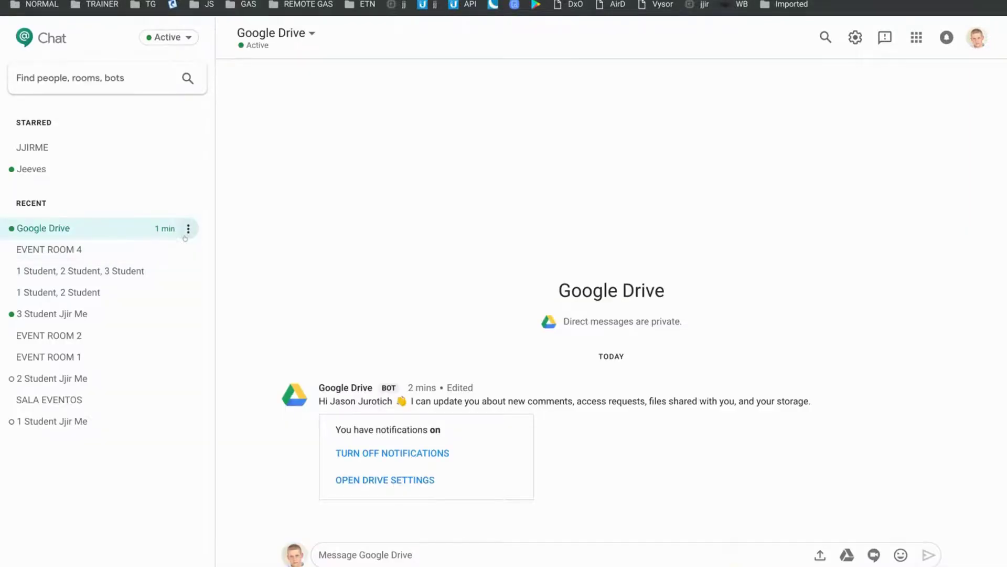
Look at the Google Drive bot's conversation options, and remove the Meet bot from the members of EVENT ROOM 4.
left_click(187, 230)
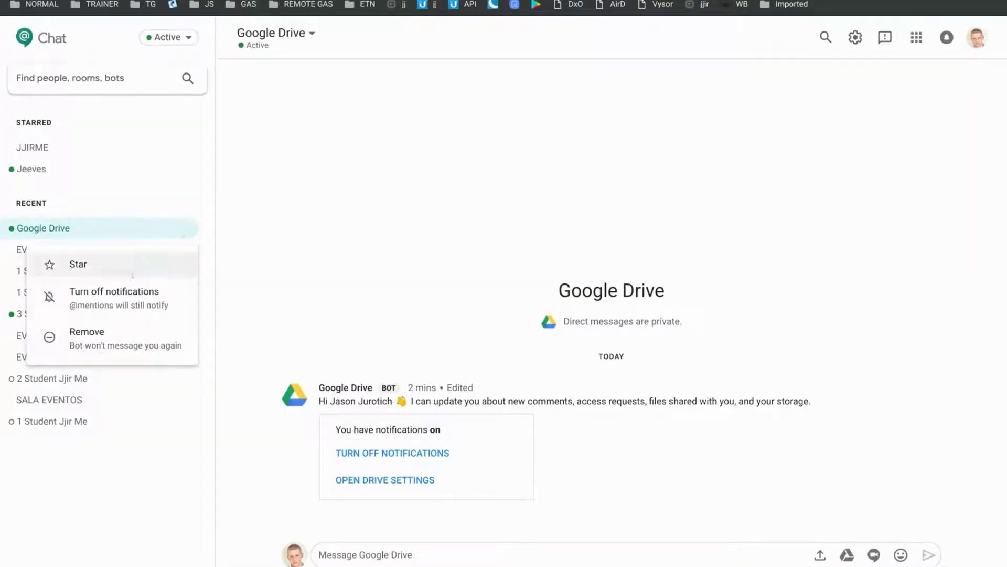
left_click(66, 270)
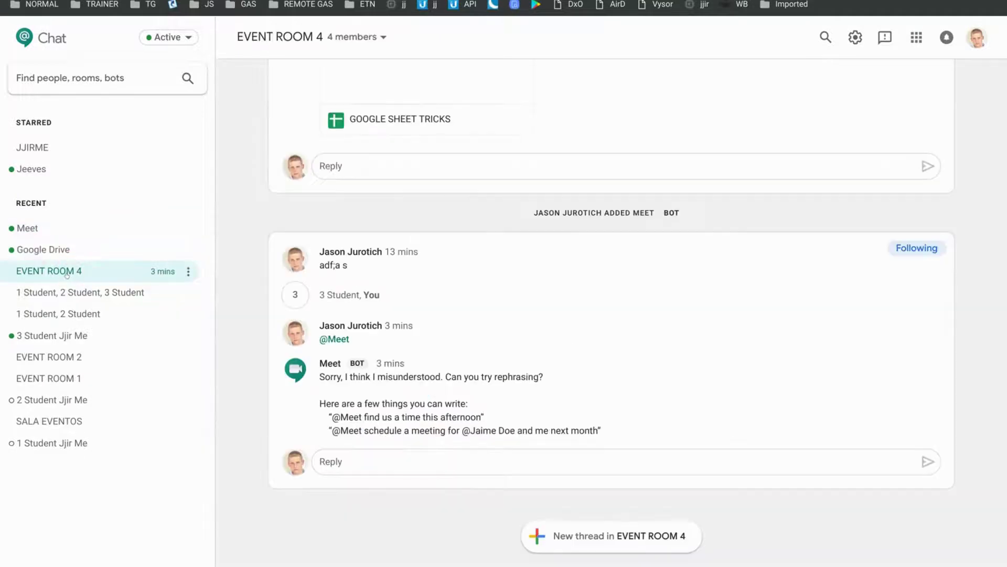
left_click(362, 36)
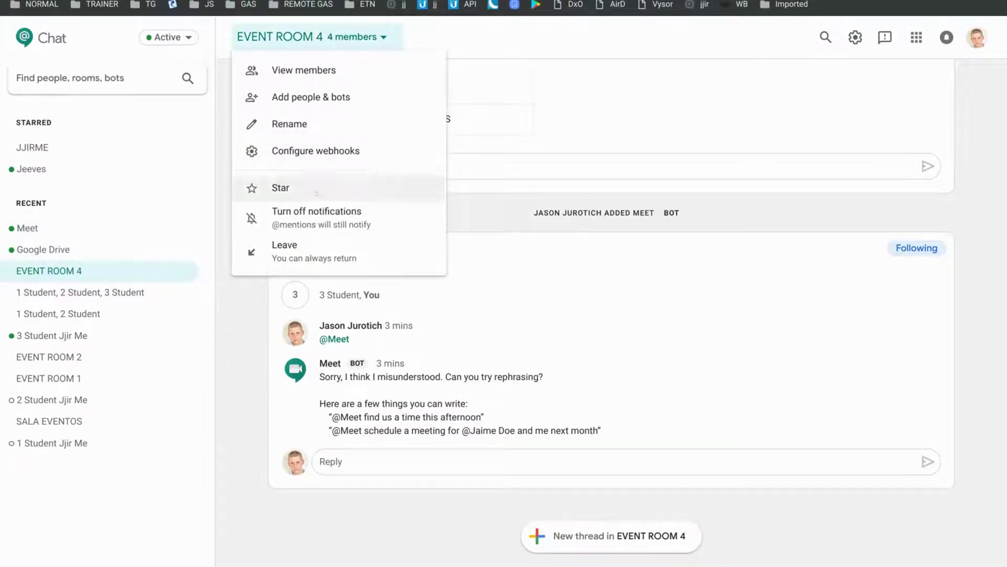
left_click(279, 71)
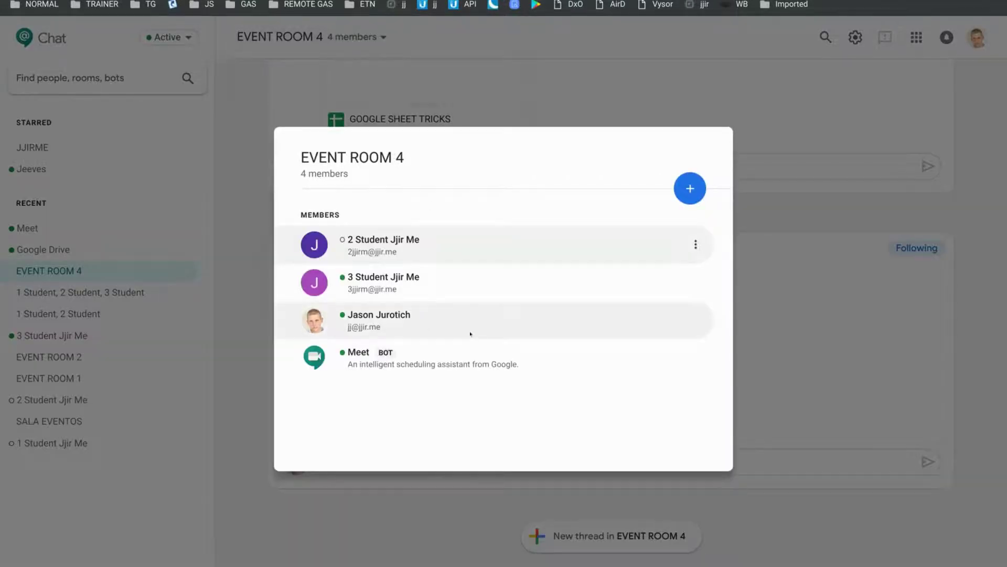
left_click(694, 358)
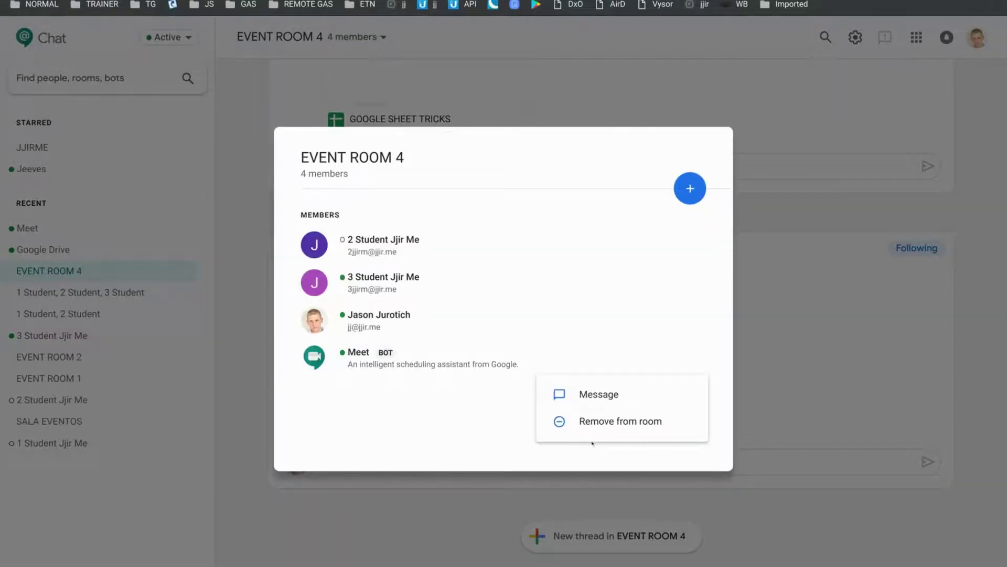
left_click(604, 421)
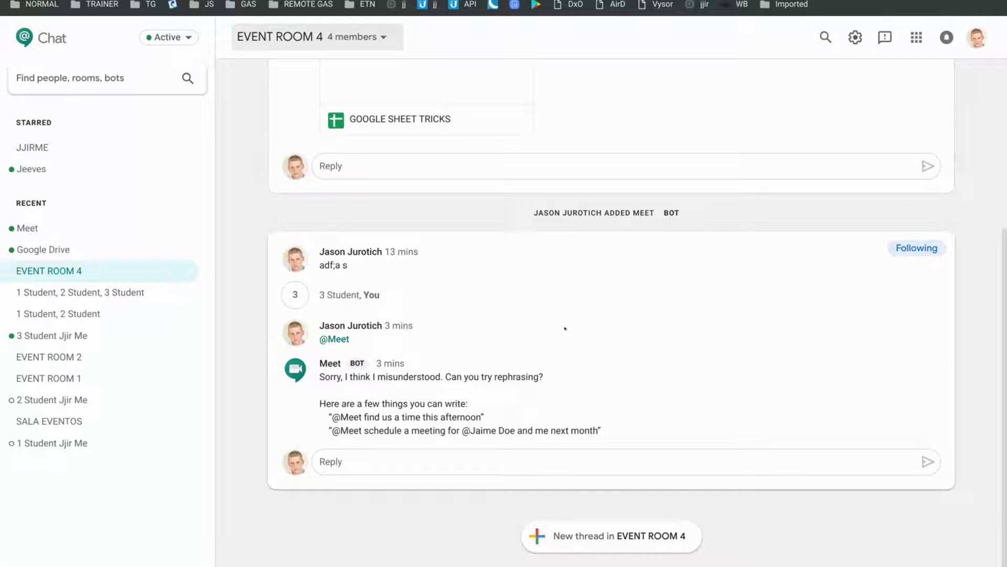